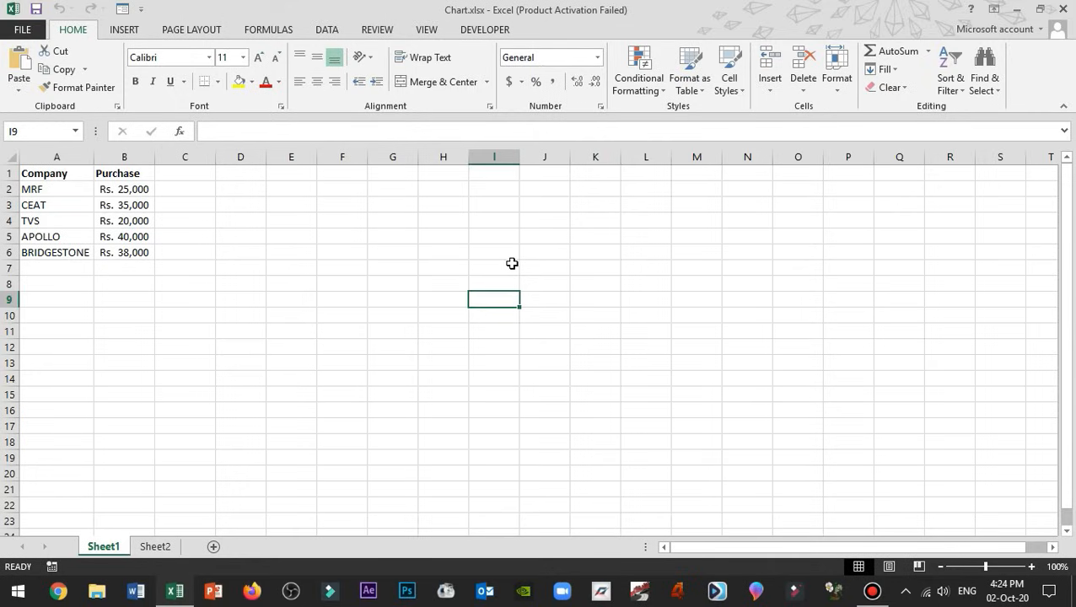
# Select the company and purchase data in A1:B6 and examine every available chart type from Column through Combo.
pyautogui.click(126, 32)
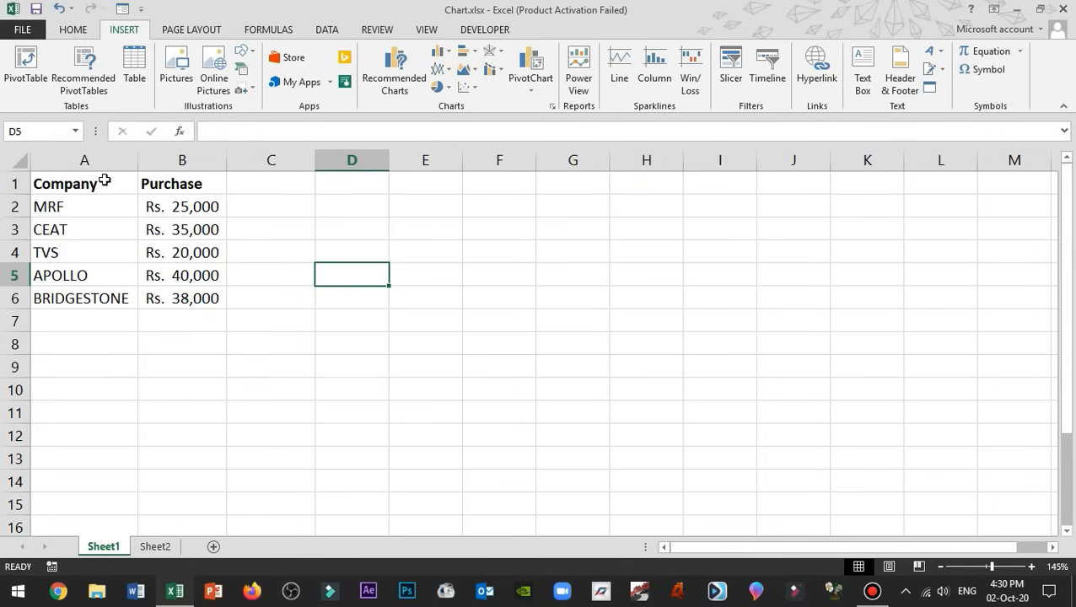
pyautogui.moveTo(103, 181); pyautogui.dragTo(212, 295)
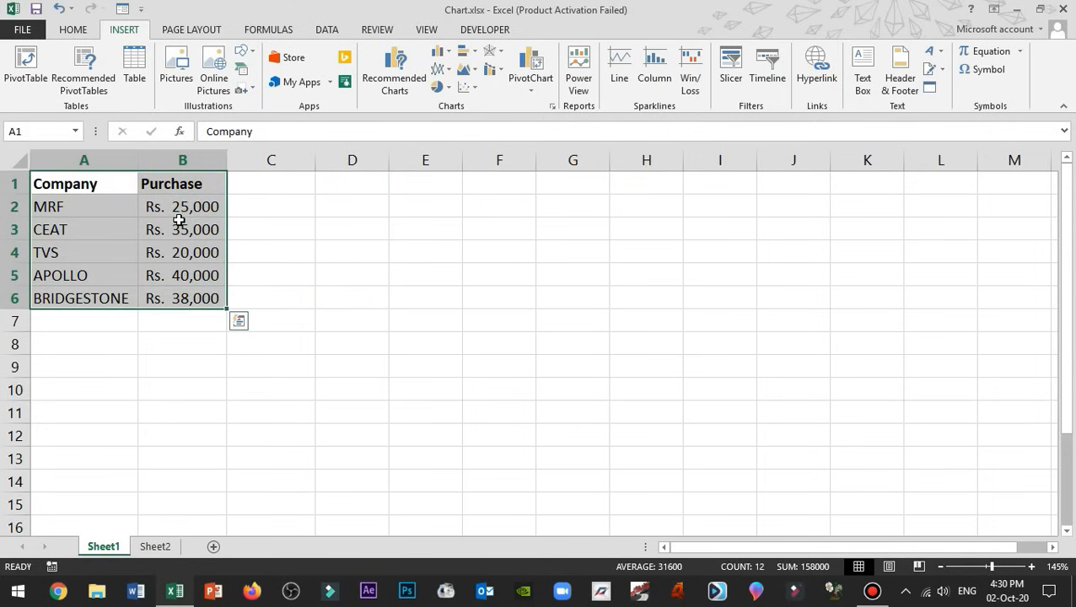
pyautogui.click(552, 106)
pyautogui.click(536, 89)
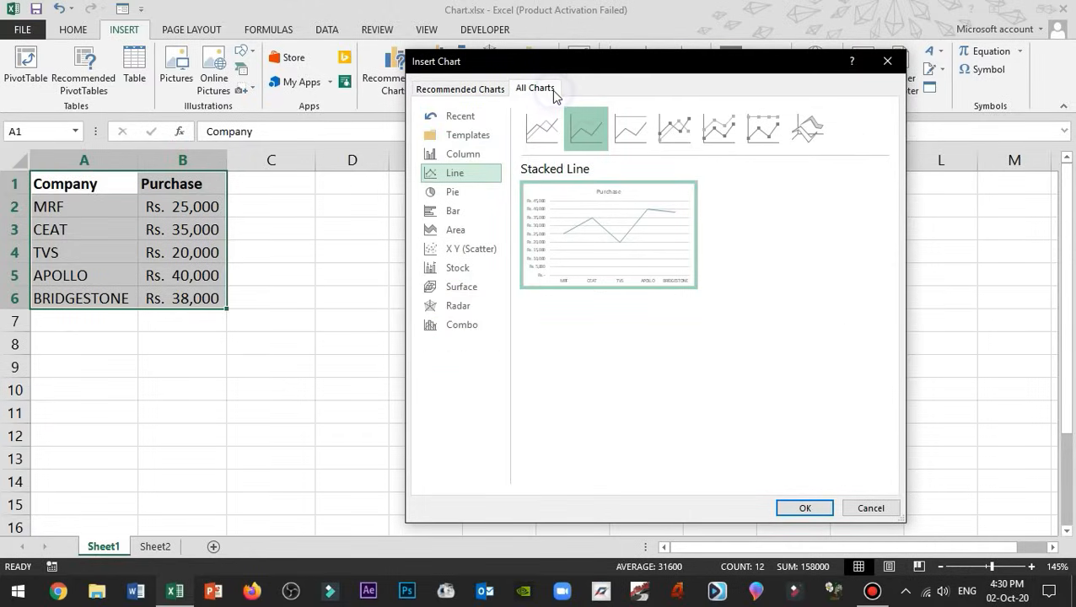
pyautogui.click(479, 156)
pyautogui.click(480, 173)
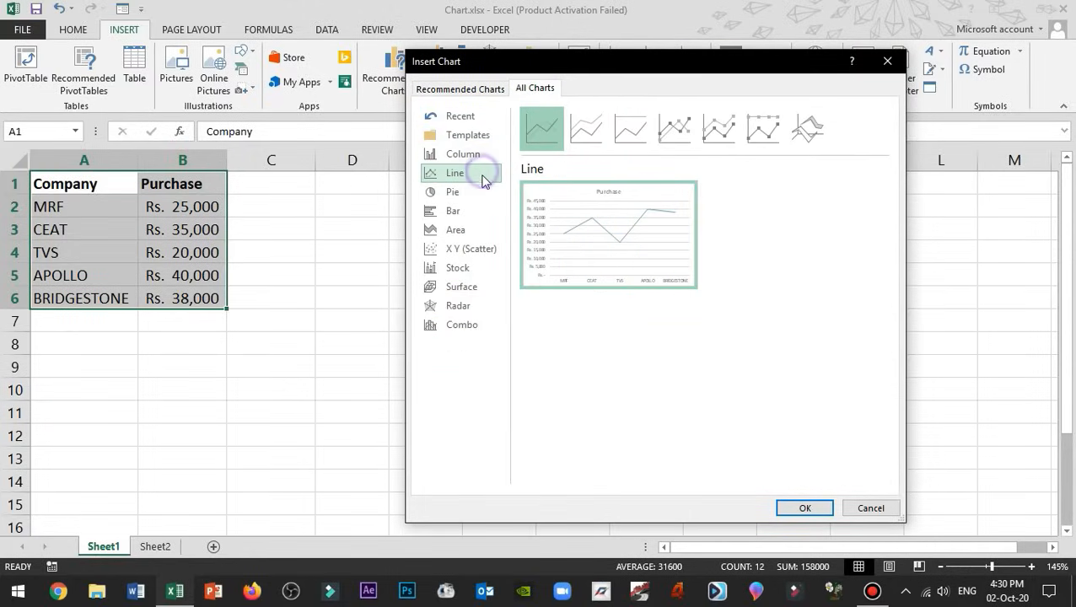
pyautogui.click(485, 192)
pyautogui.click(482, 211)
pyautogui.click(481, 229)
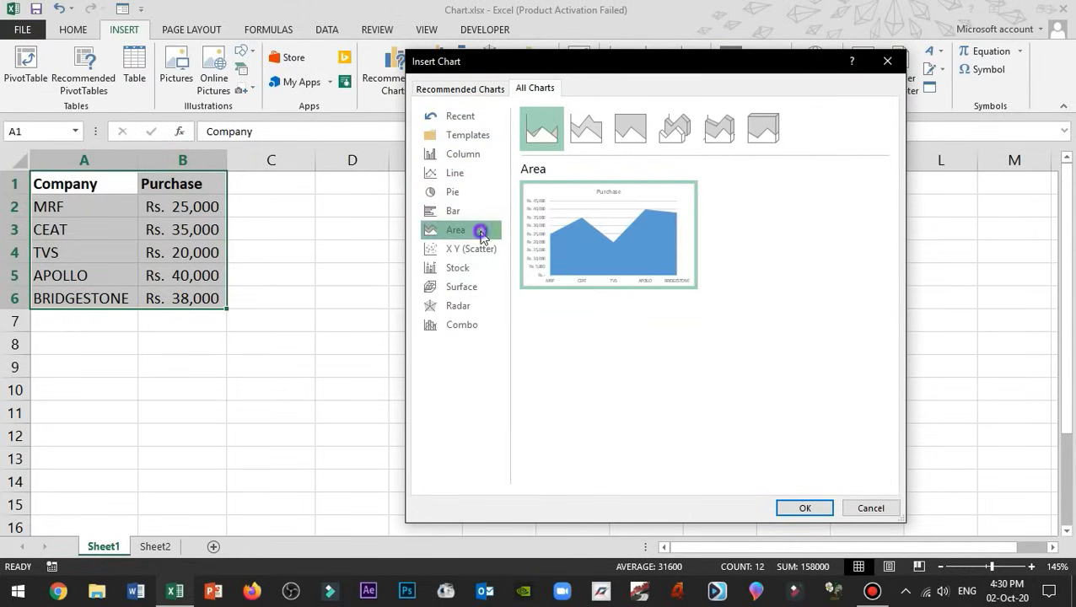
pyautogui.click(481, 248)
pyautogui.click(480, 269)
pyautogui.click(481, 286)
pyautogui.click(480, 305)
pyautogui.click(479, 326)
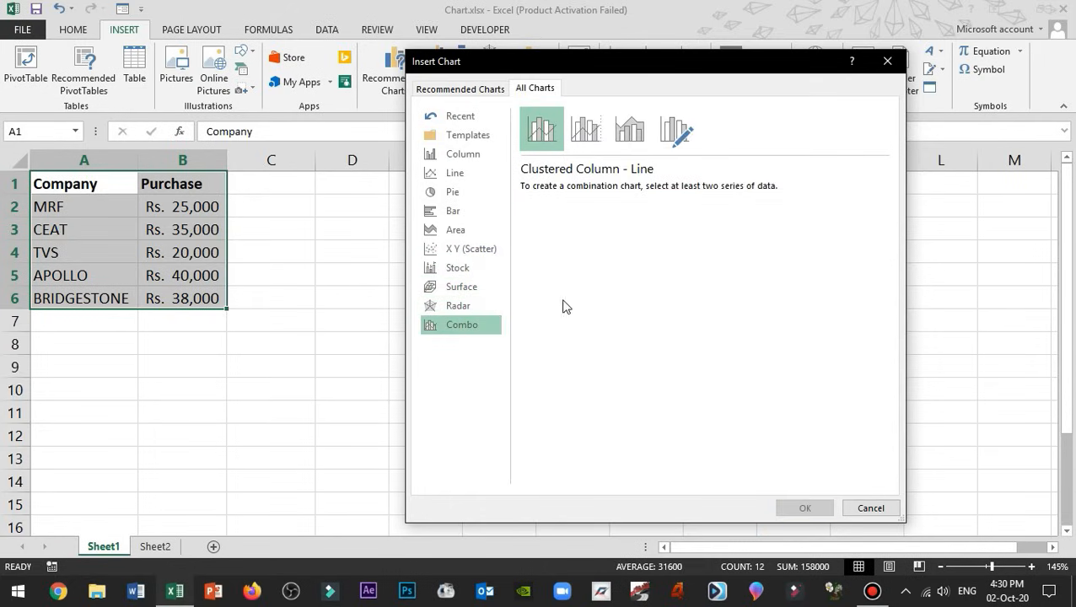
# Compare the Column, Line and Pie chart previews again and close the chart selection without inserting anything.
pyautogui.click(479, 153)
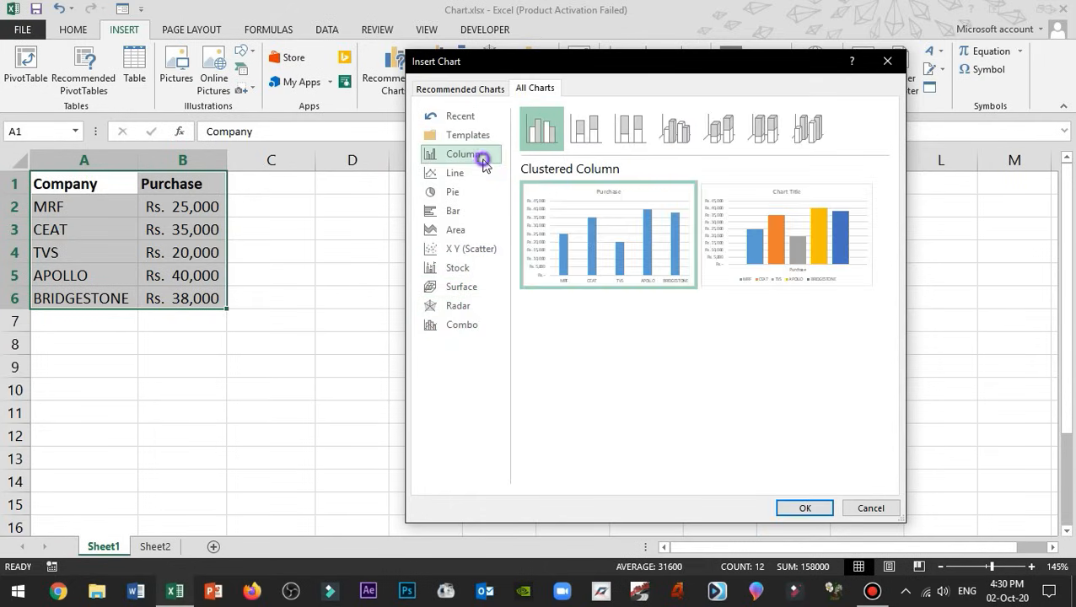
pyautogui.click(481, 173)
pyautogui.click(482, 192)
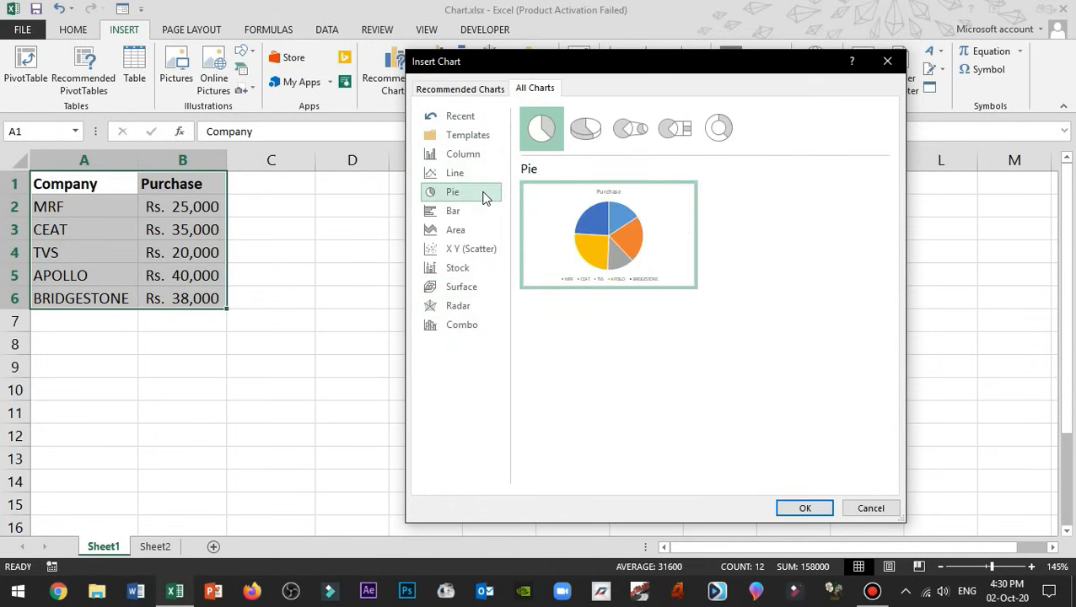
pyautogui.click(478, 159)
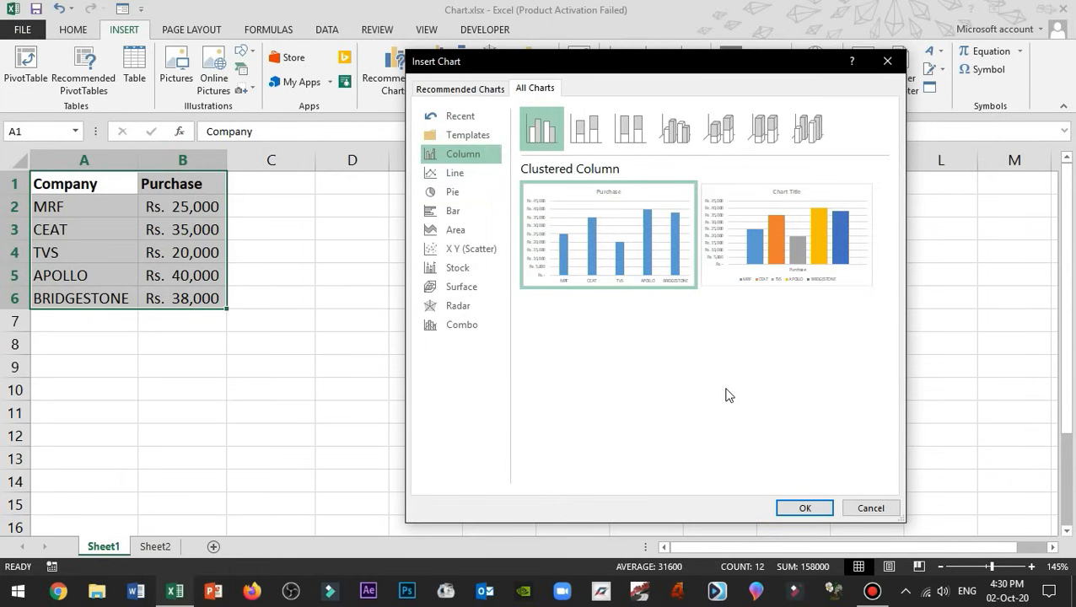
pyautogui.click(885, 507)
# Examine the recommended Clustered Column, Pie and Clustered Bar charts for A1:B6 and close the suggestions without inserting one.
pyautogui.moveTo(81, 194); pyautogui.dragTo(168, 287)
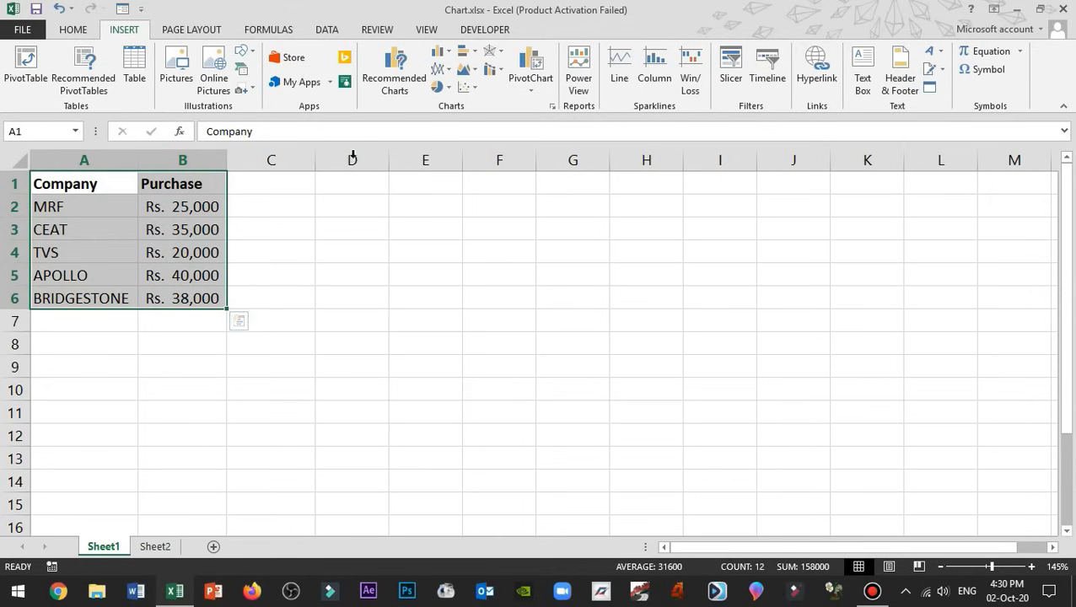
pyautogui.click(403, 68)
pyautogui.moveTo(518, 66); pyautogui.dragTo(444, 84)
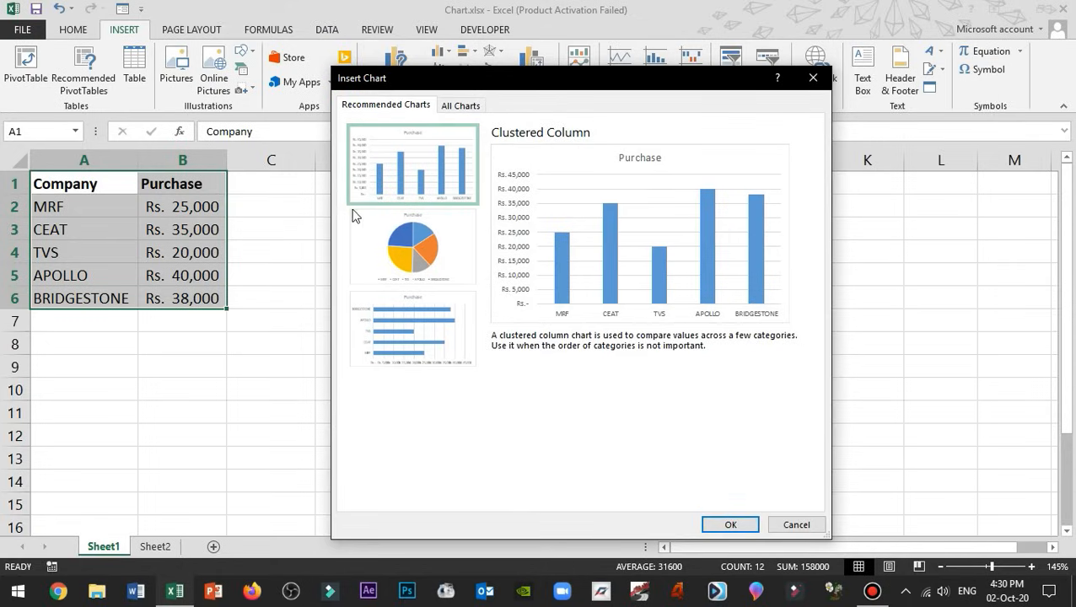
pyautogui.click(430, 243)
pyautogui.click(428, 316)
pyautogui.click(449, 240)
pyautogui.click(451, 177)
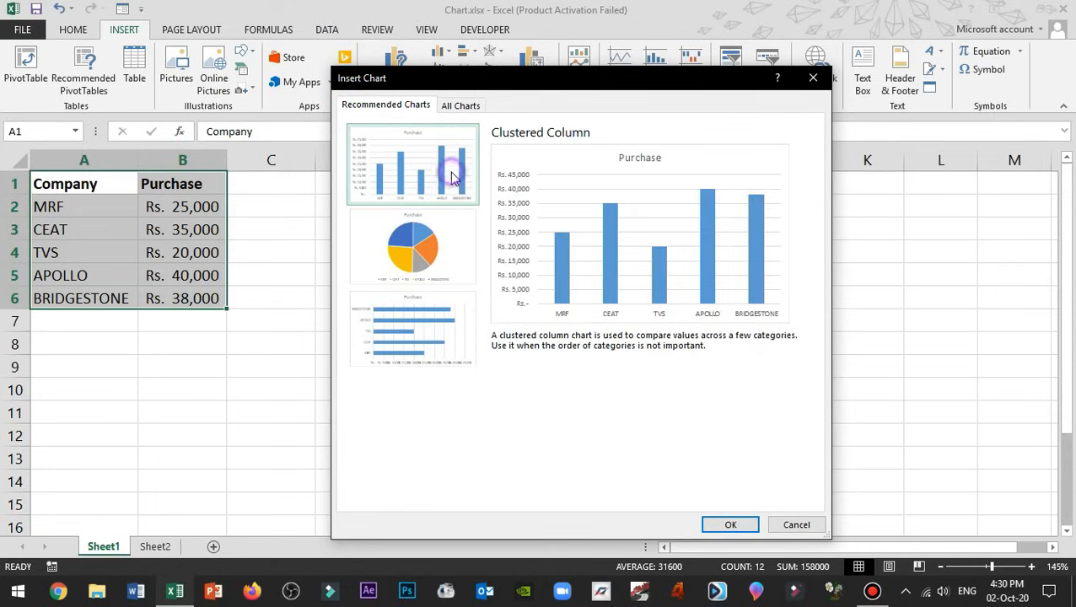
pyautogui.click(432, 243)
pyautogui.click(430, 326)
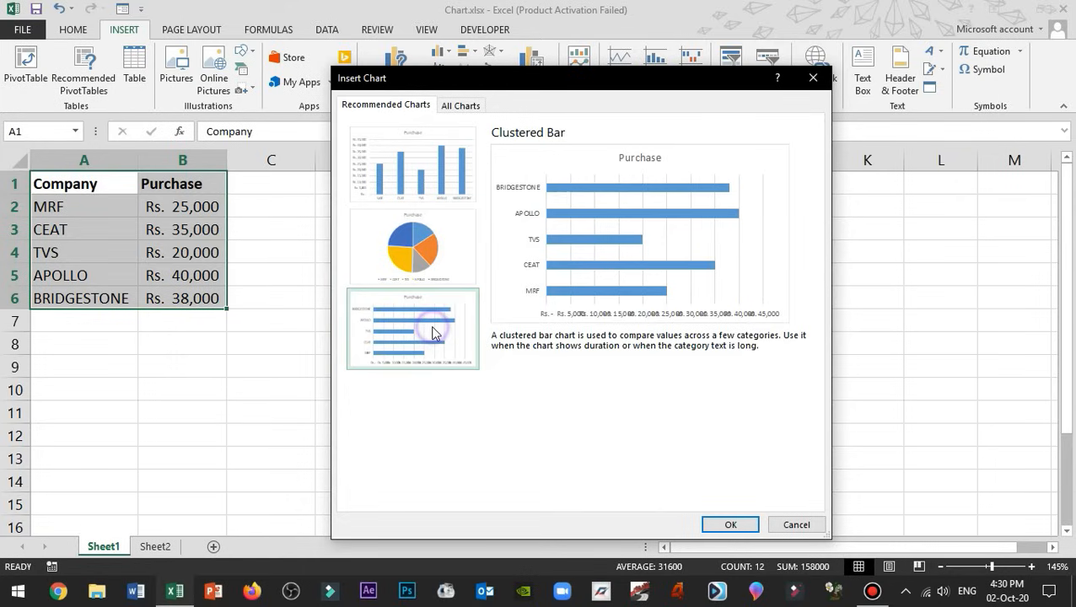
pyautogui.click(428, 247)
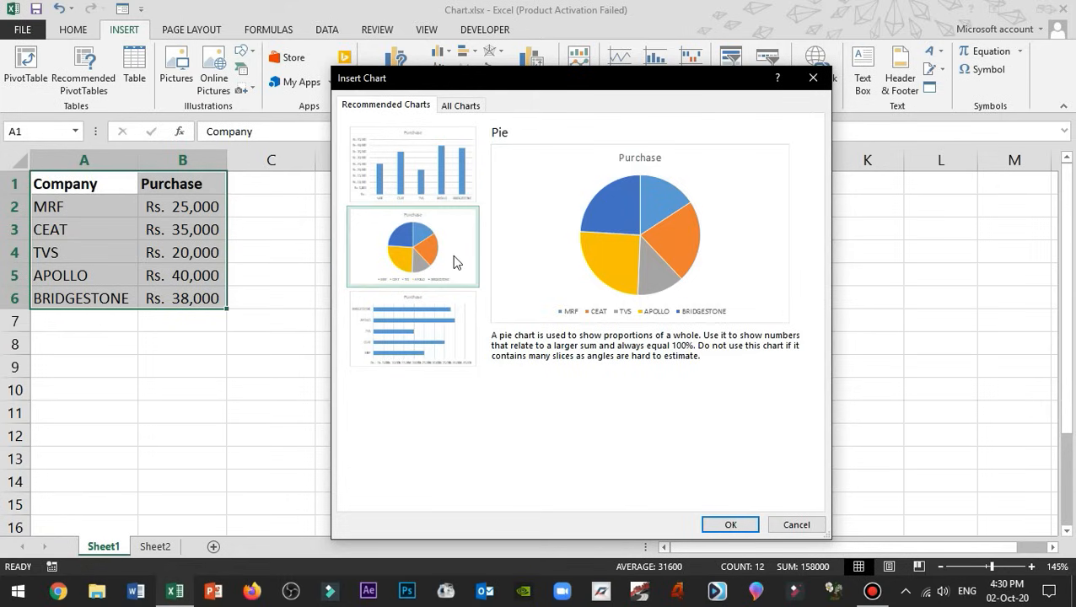
pyautogui.click(791, 523)
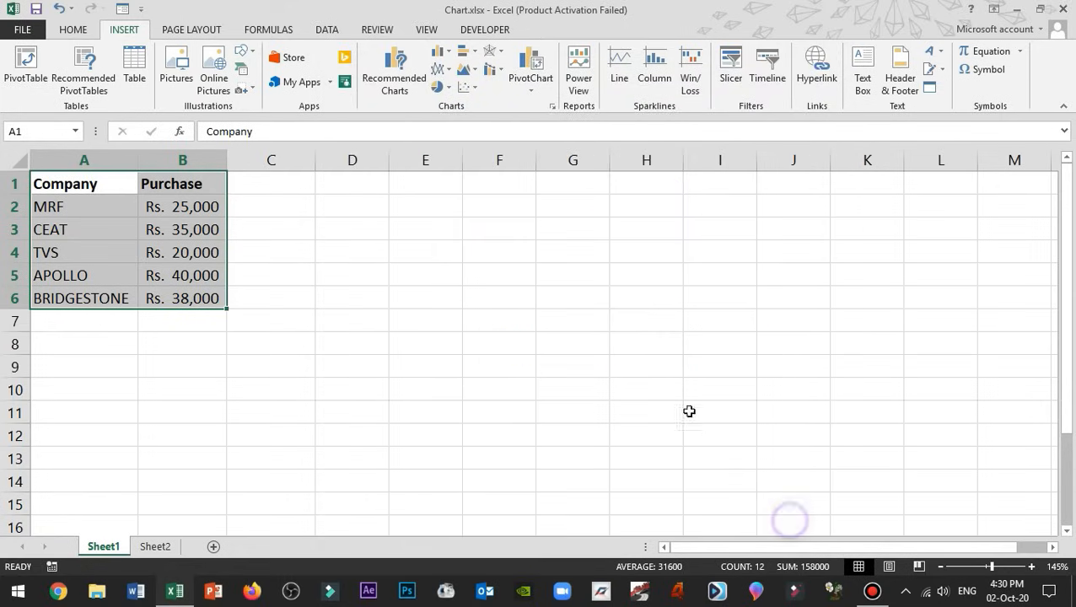
# Insert a 2-D pie chart of the purchases per company and move it slightly upward beside the data.
pyautogui.click(448, 89)
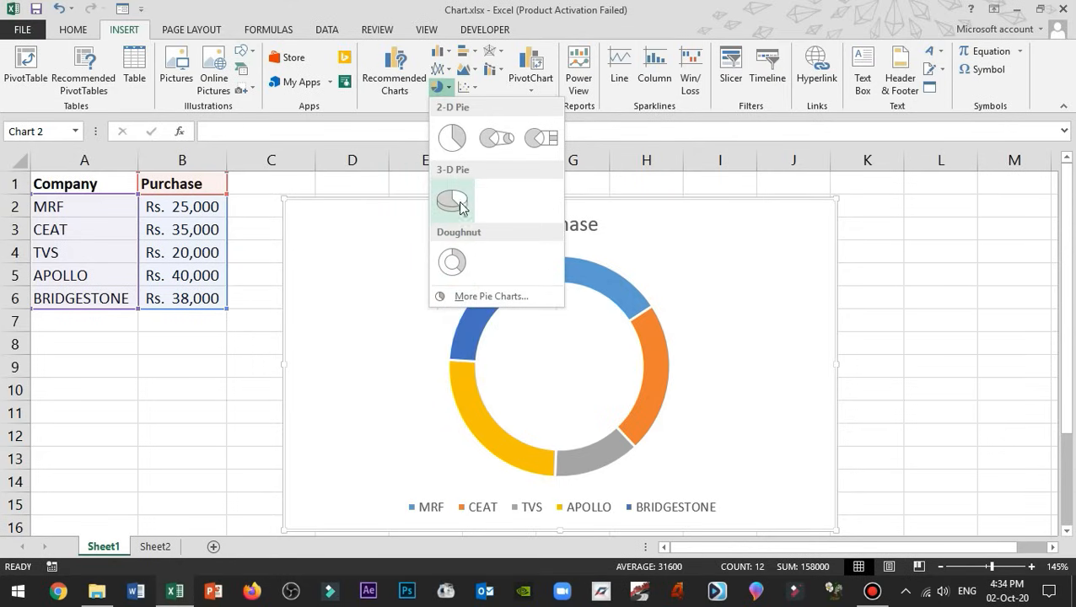
pyautogui.click(454, 142)
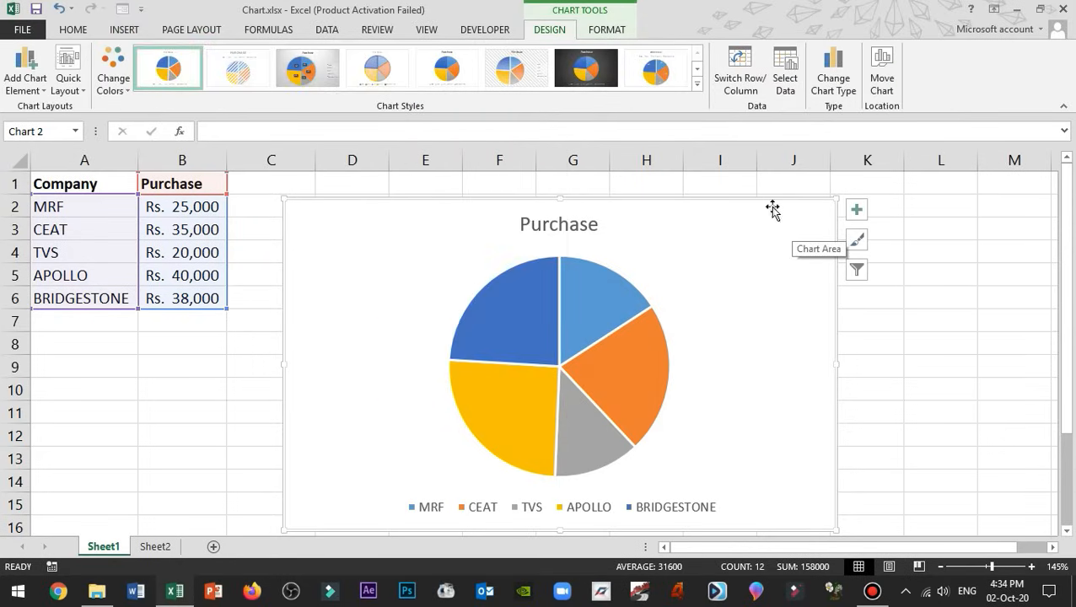
pyautogui.moveTo(761, 209); pyautogui.dragTo(761, 202)
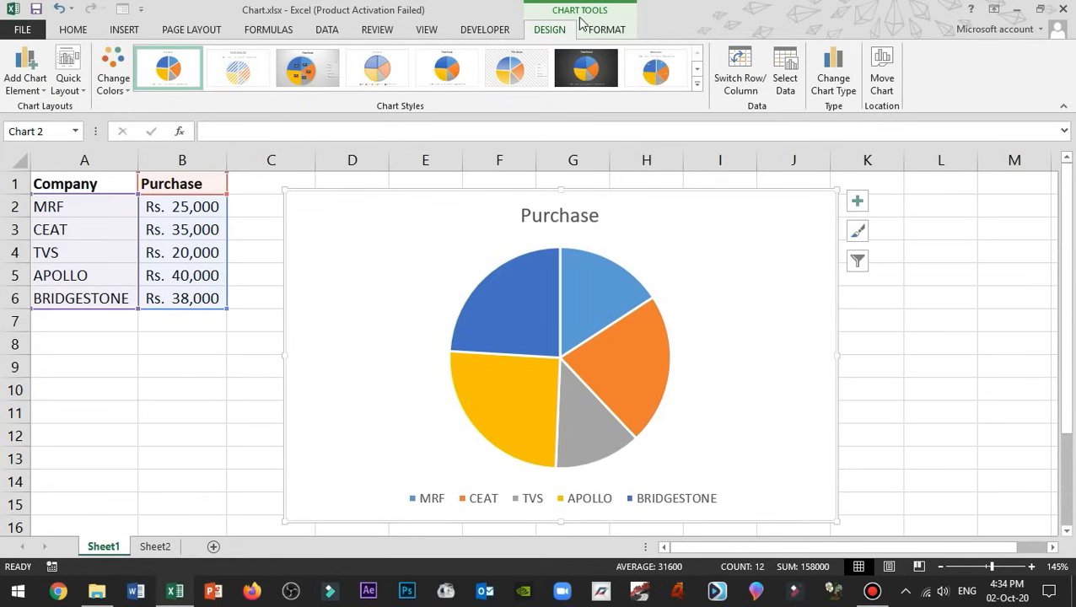
# Review the design and formatting tools available for the selected pie chart.
pyautogui.click(609, 31)
pyautogui.click(548, 30)
pyautogui.click(550, 31)
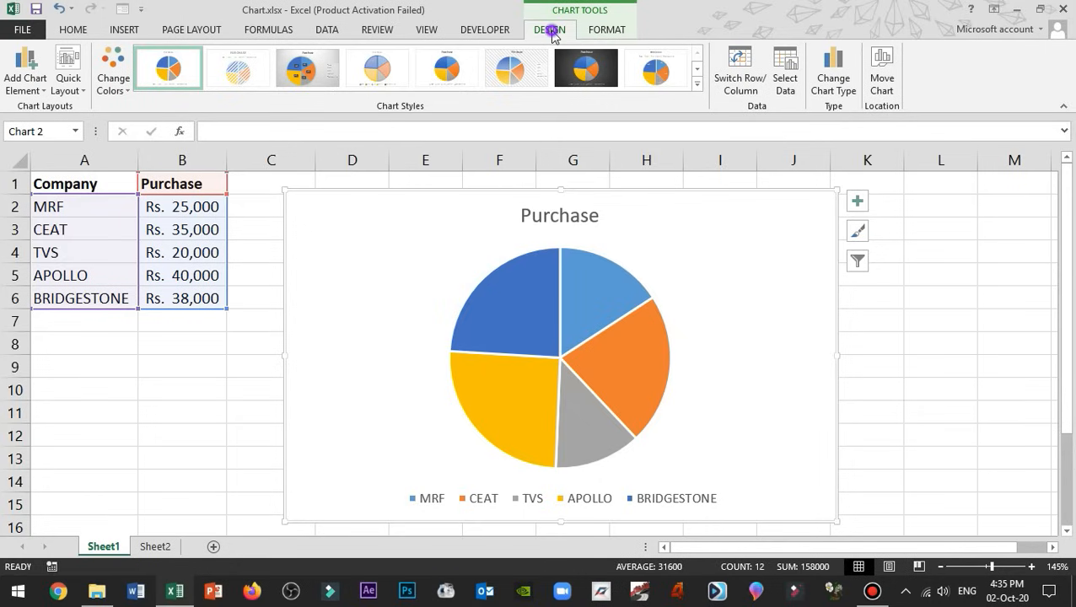
pyautogui.click(613, 31)
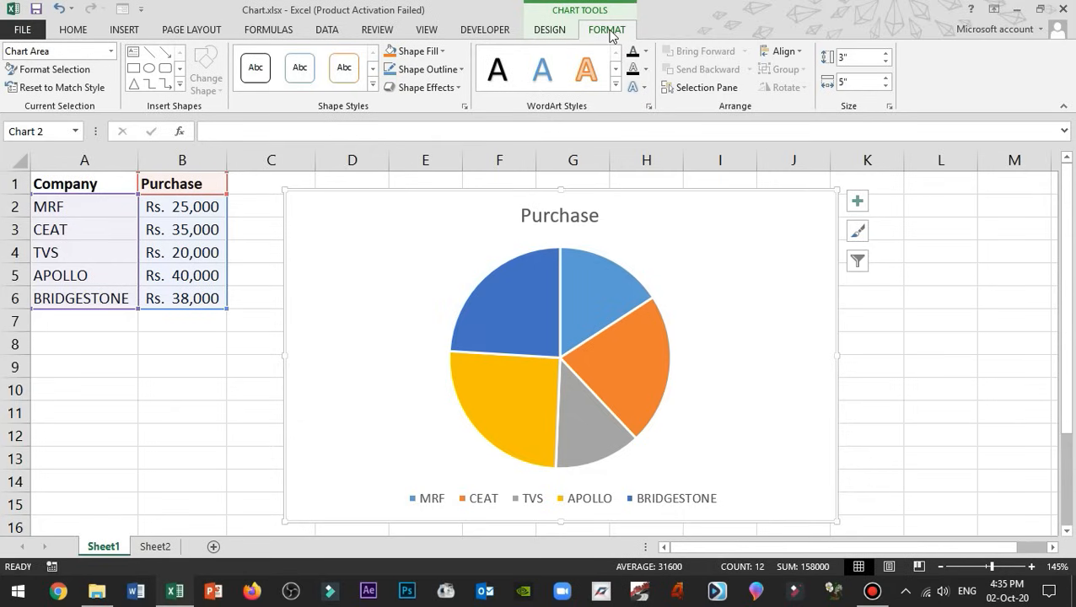
pyautogui.click(562, 34)
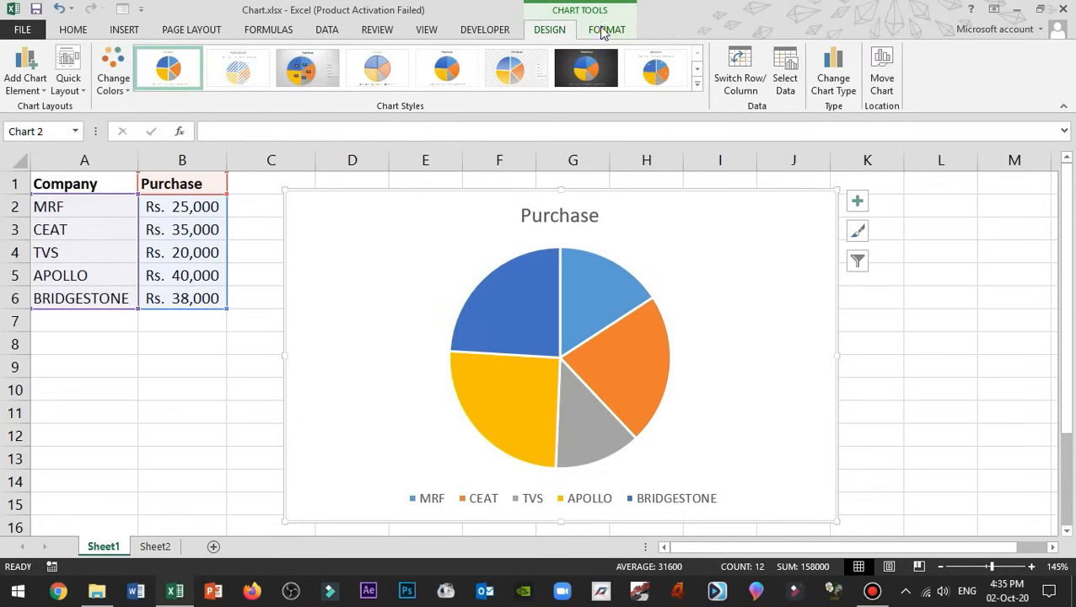
pyautogui.click(602, 32)
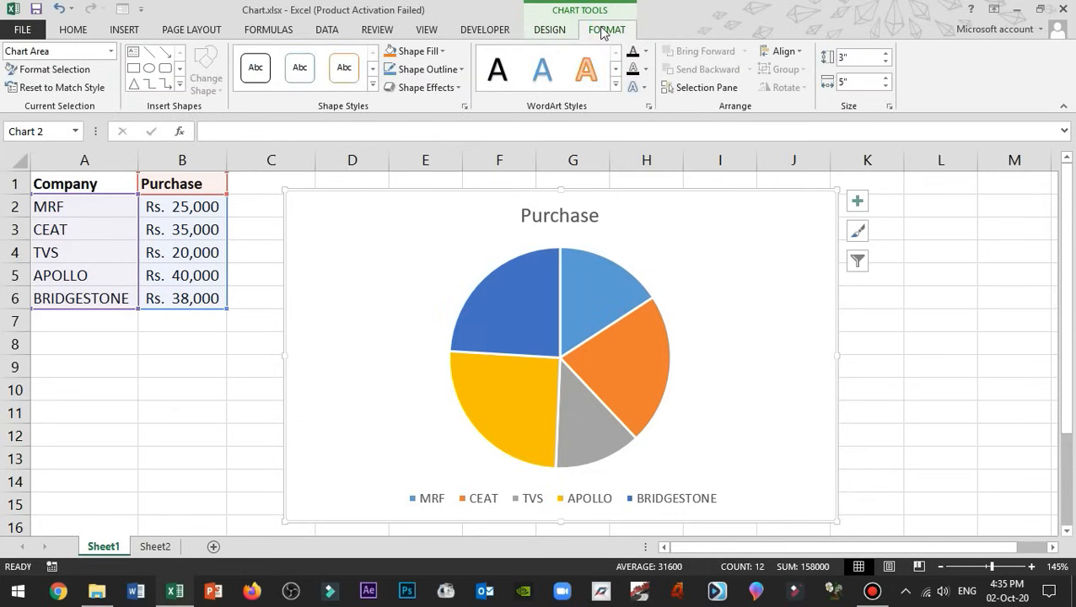
pyautogui.click(565, 31)
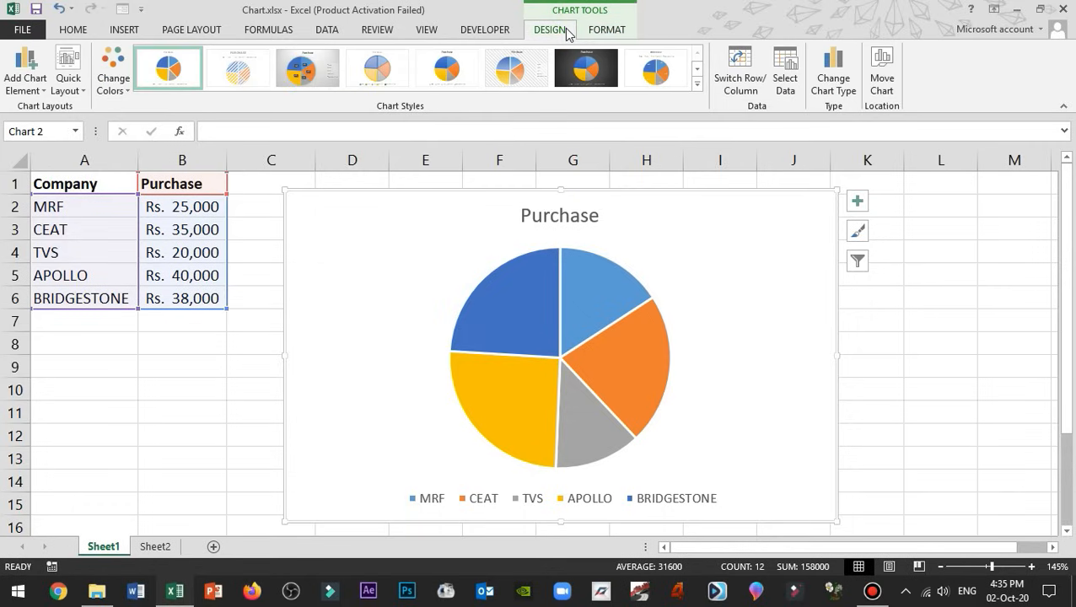
# Examine which chart elements can be added to the pie chart, such as title, data labels and legend.
pyautogui.click(858, 203)
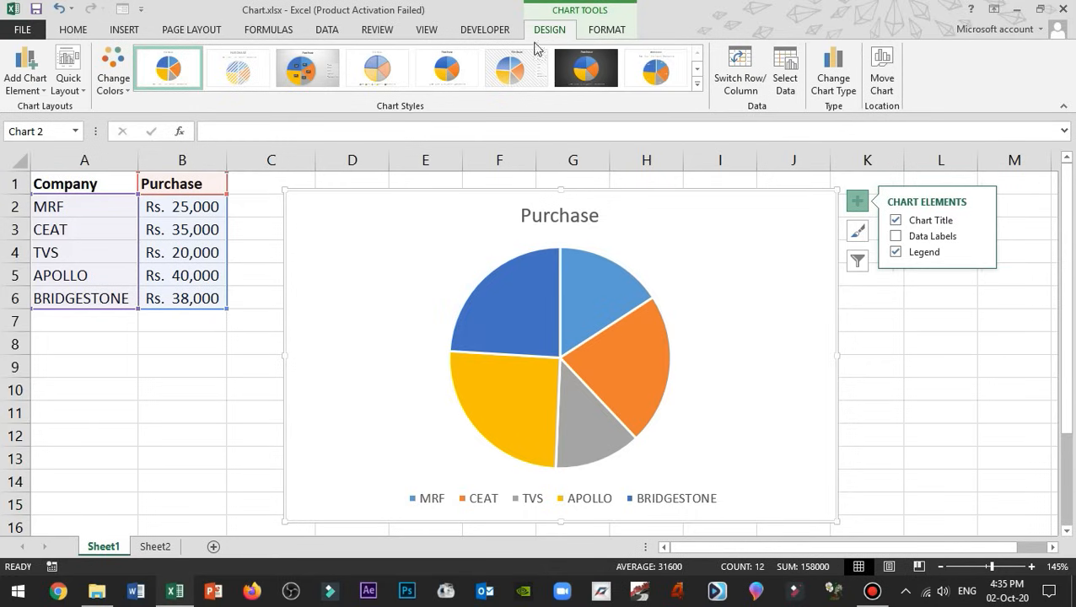
pyautogui.click(36, 91)
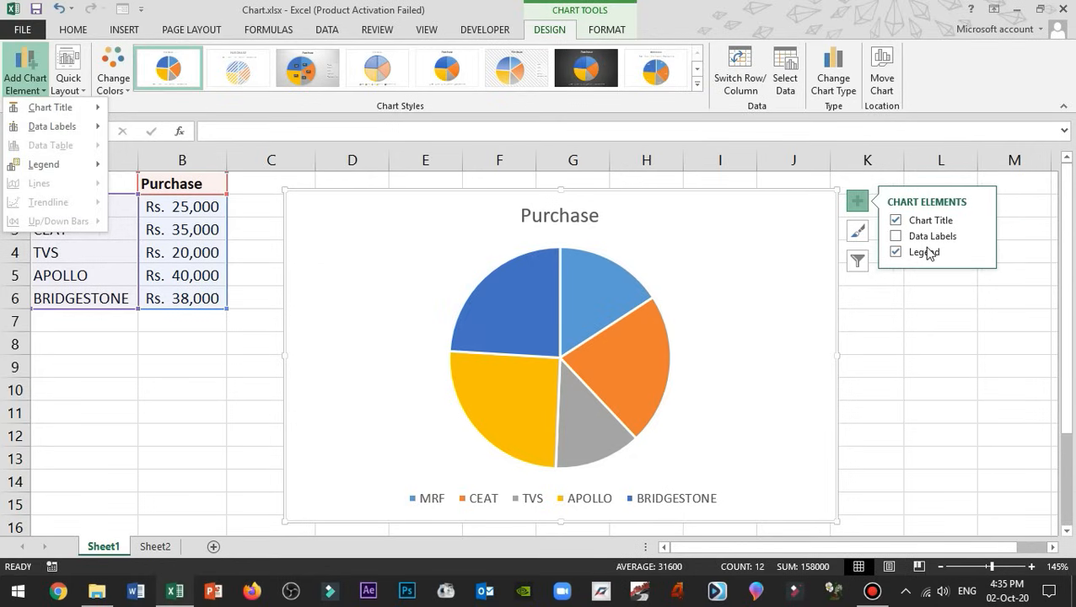
pyautogui.click(857, 203)
pyautogui.click(857, 202)
pyautogui.click(856, 203)
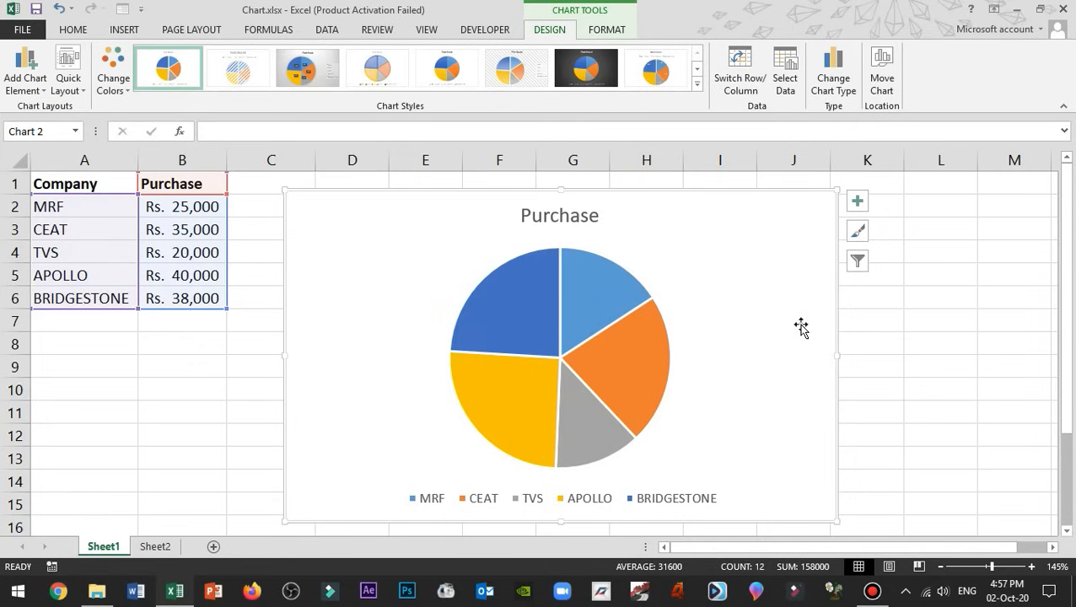
# Change the pie chart's colors to the monochromatic gold palette running from dark to light.
pyautogui.click(554, 31)
pyautogui.click(127, 80)
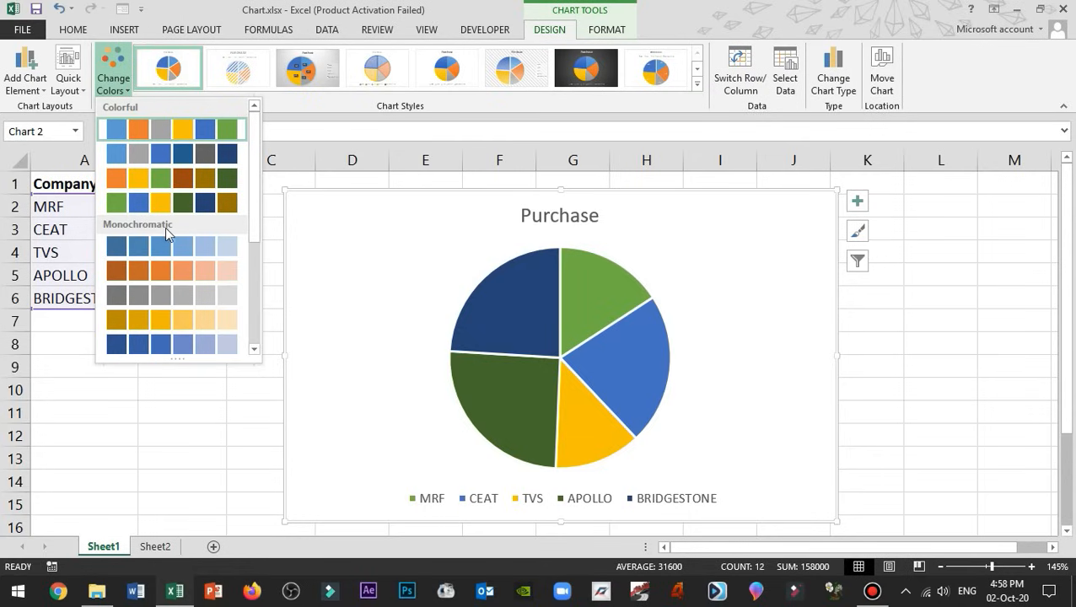
pyautogui.moveTo(177, 358); pyautogui.dragTo(200, 544)
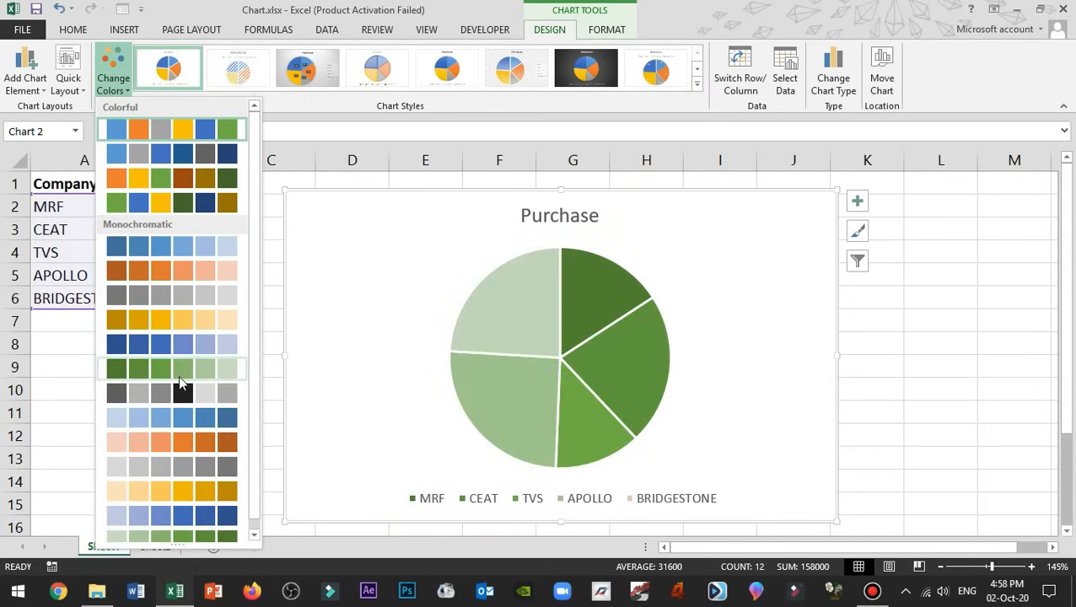
pyautogui.click(181, 319)
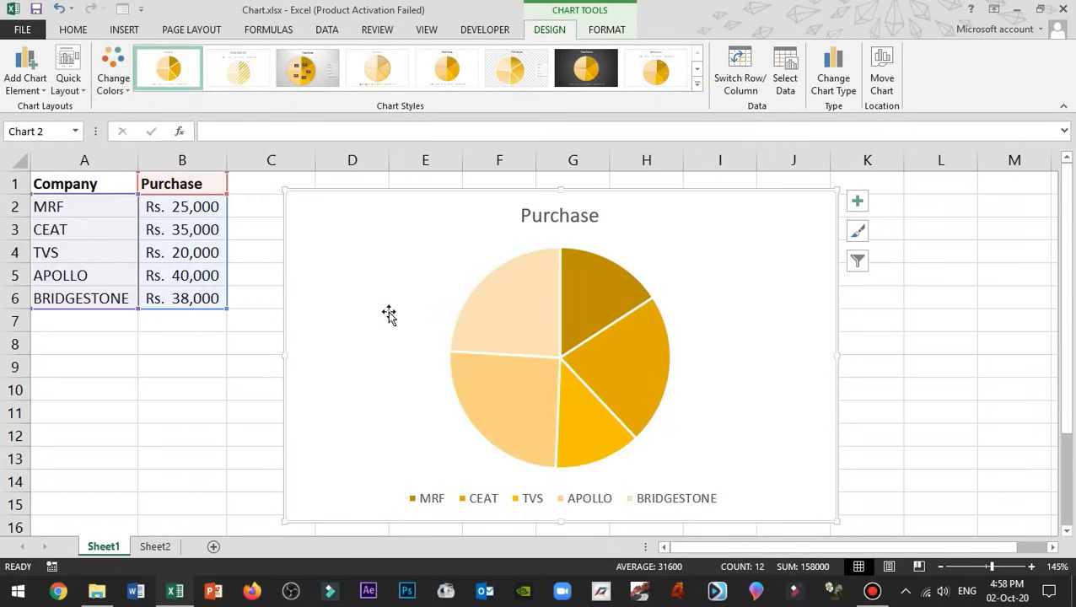
pyautogui.click(107, 86)
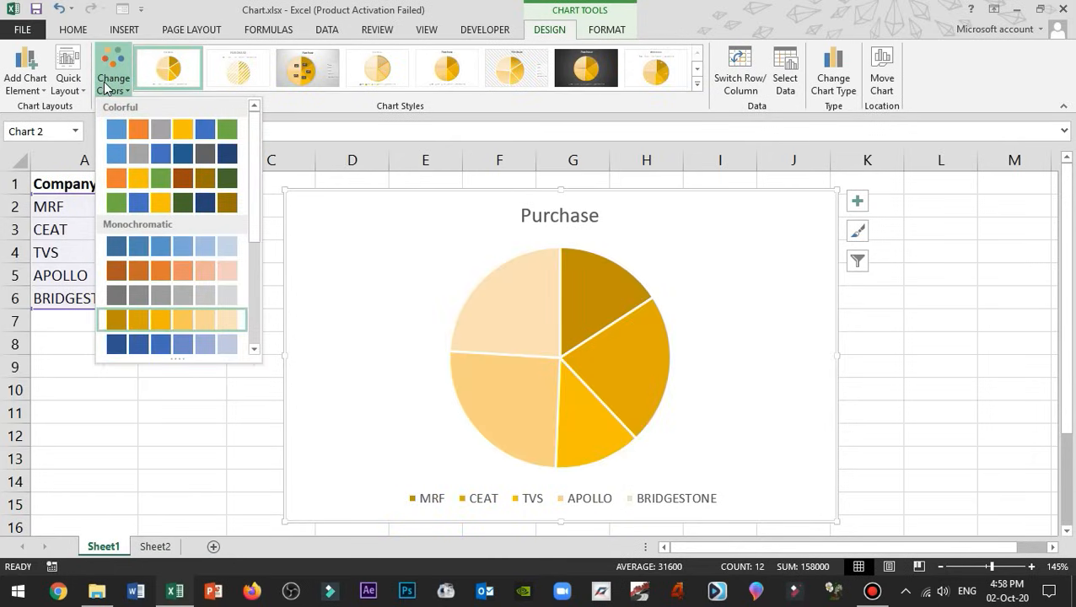
pyautogui.click(110, 87)
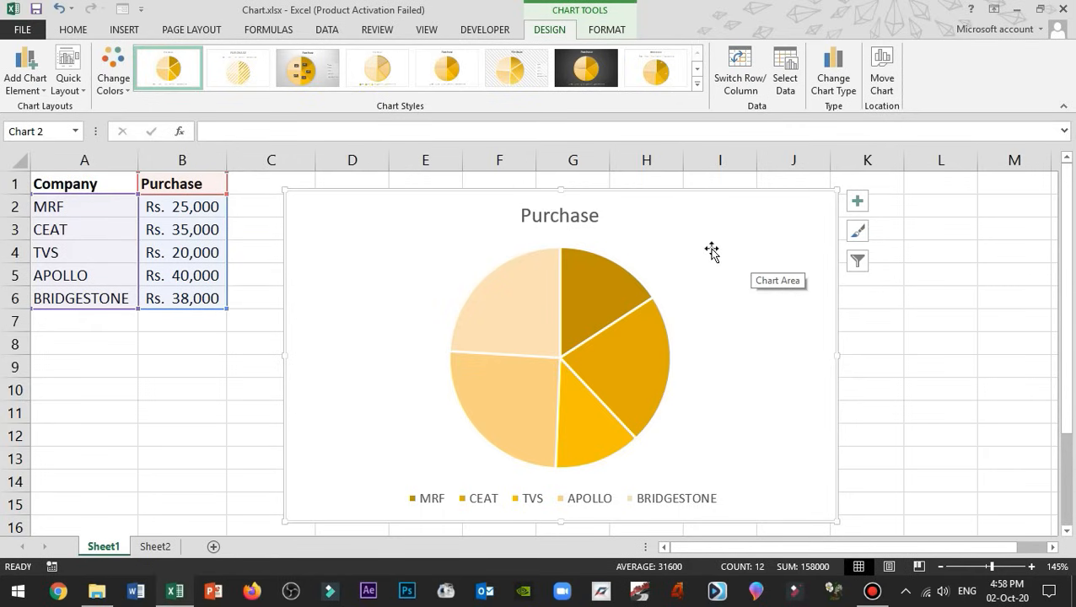
# Select the whole pie series and the APOLLO slice on its own, and return the selection to the chart area.
pyautogui.click(524, 300)
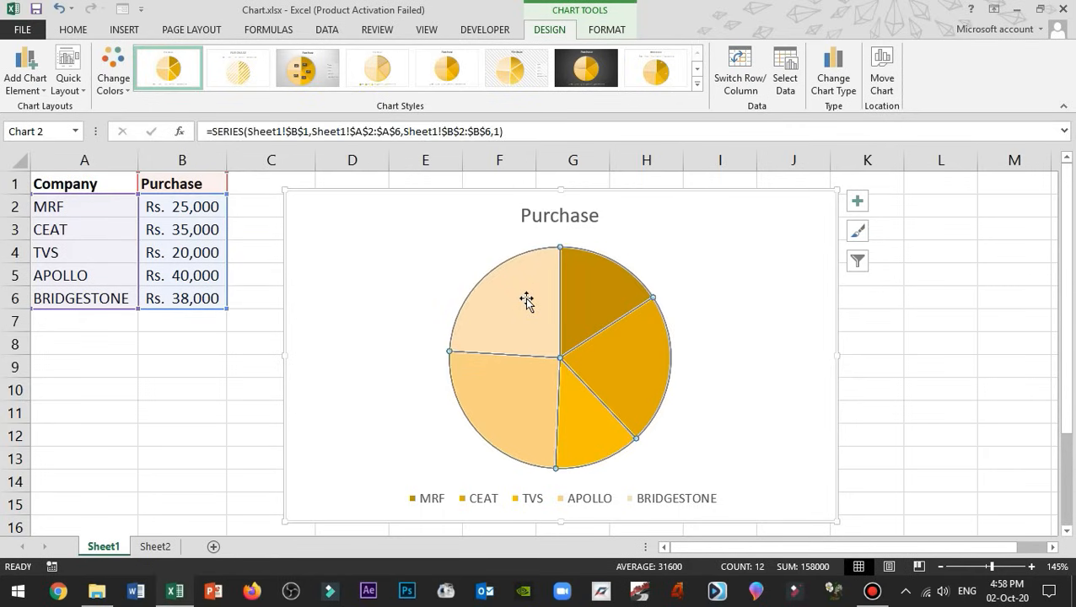
pyautogui.click(763, 282)
pyautogui.click(508, 383)
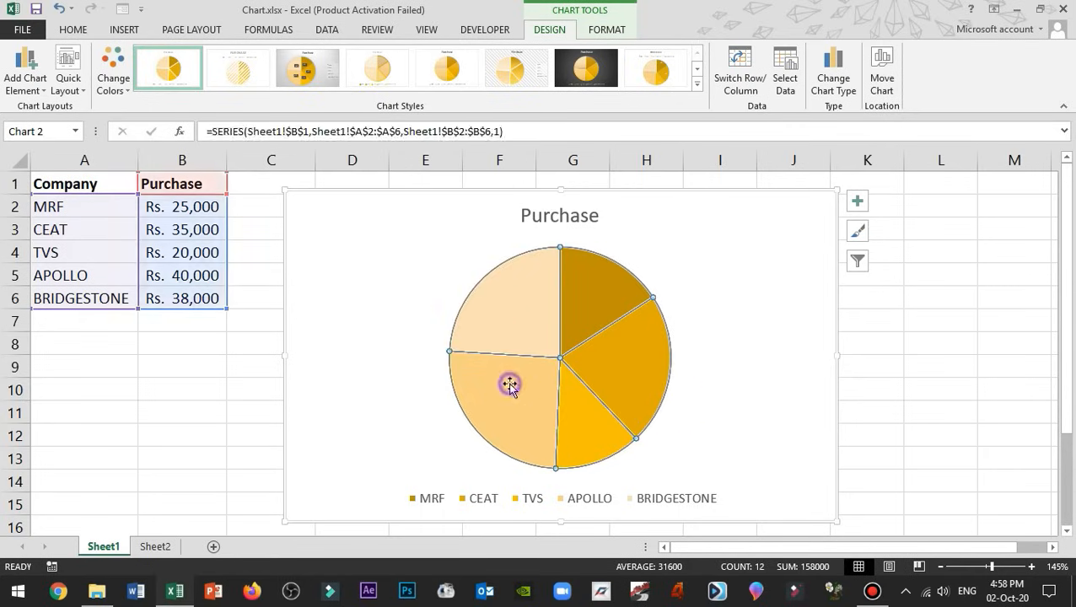
pyautogui.click(509, 386)
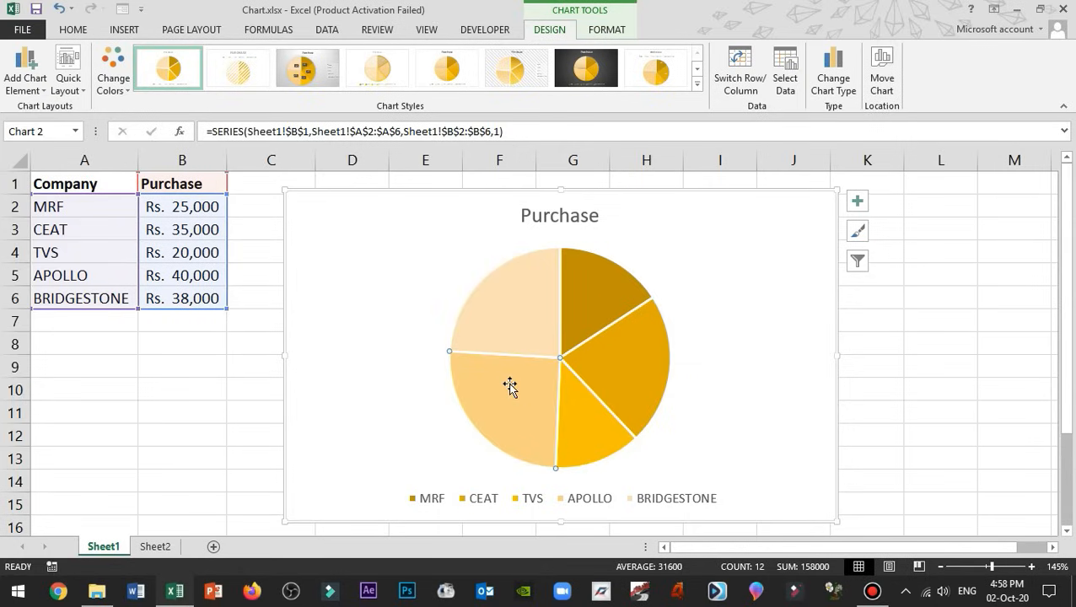
pyautogui.click(782, 250)
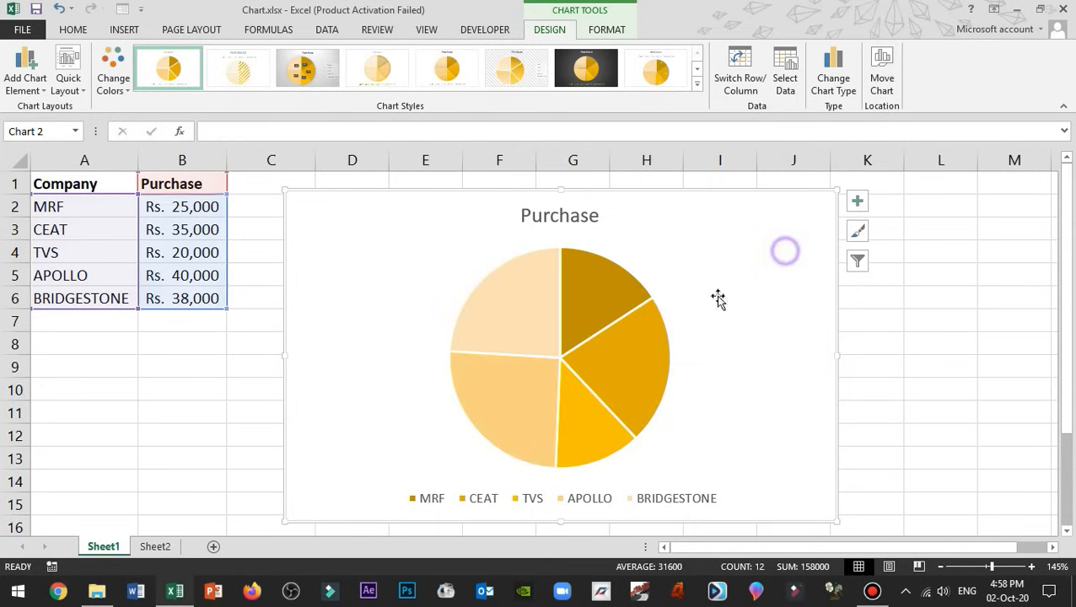
# Fill the whole pie series with a single light gray theme color, leaving the chart area selected.
pyautogui.click(512, 298)
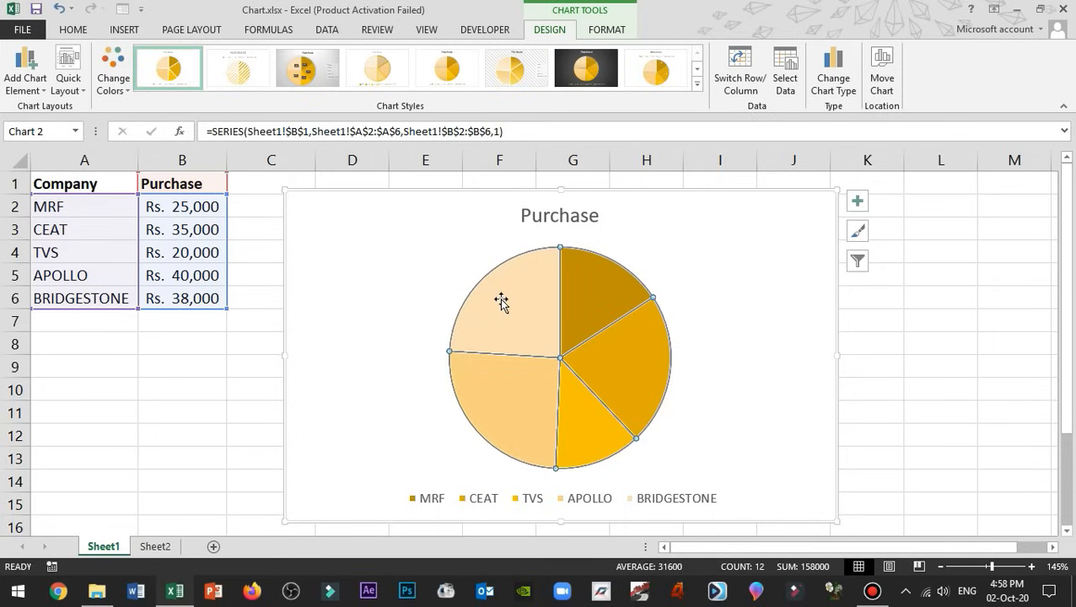
pyautogui.click(749, 278)
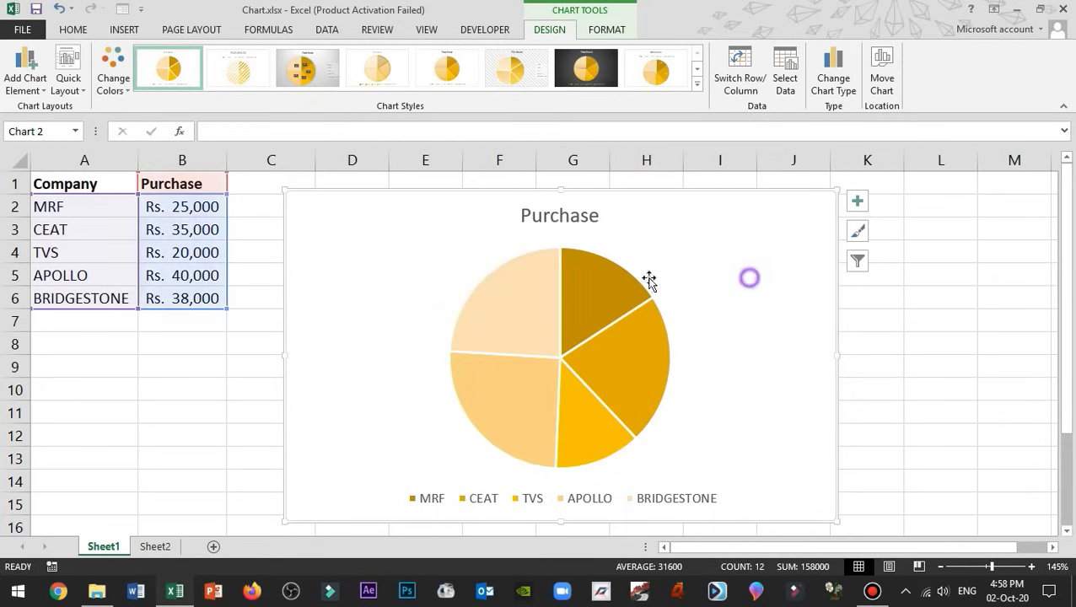
pyautogui.click(529, 283)
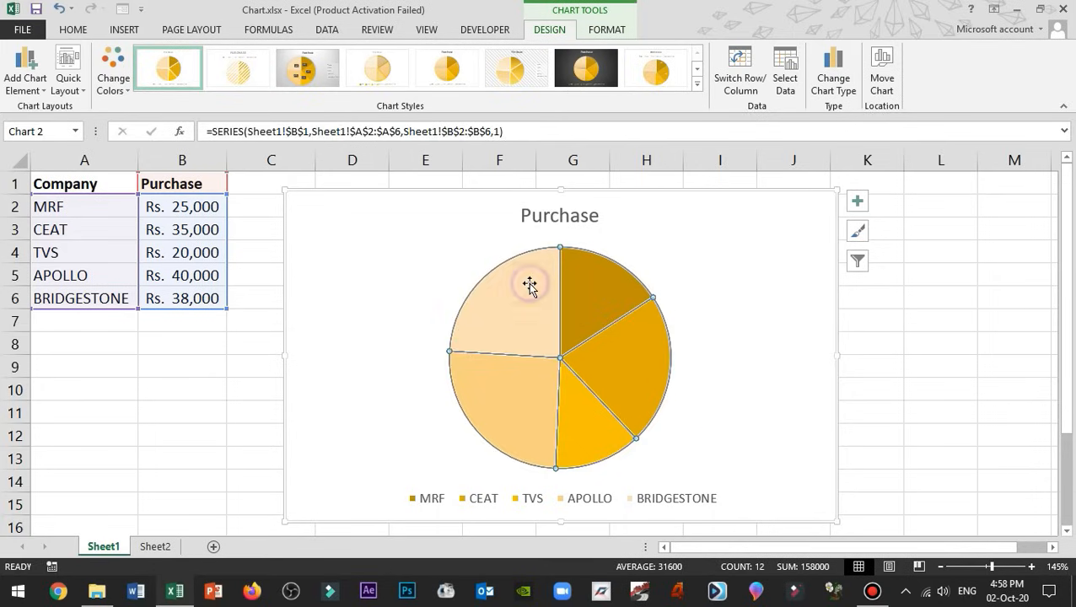
pyautogui.click(617, 31)
pyautogui.click(429, 52)
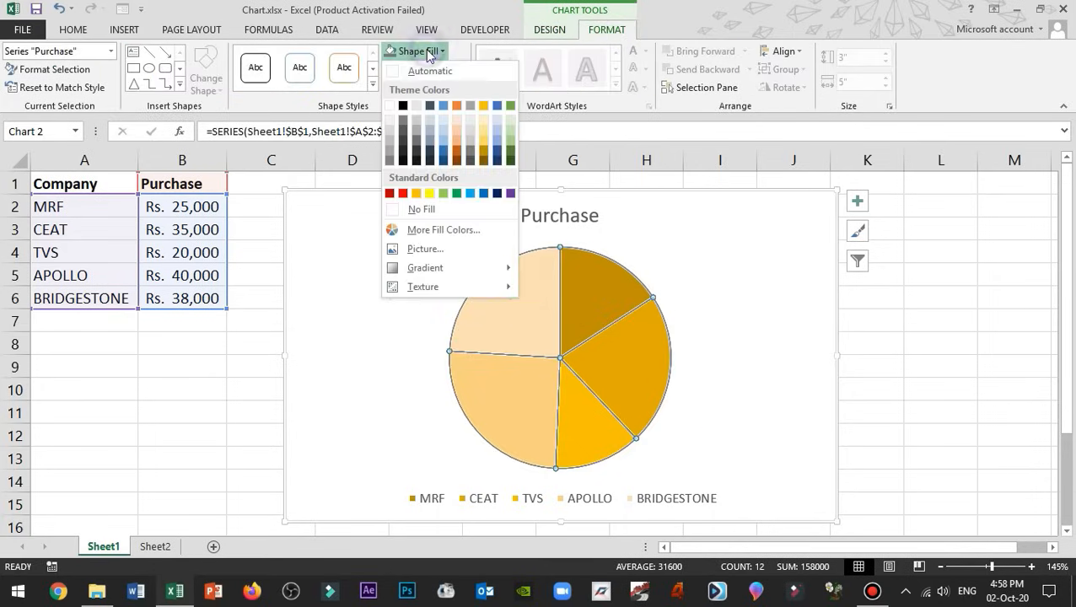
pyautogui.click(391, 149)
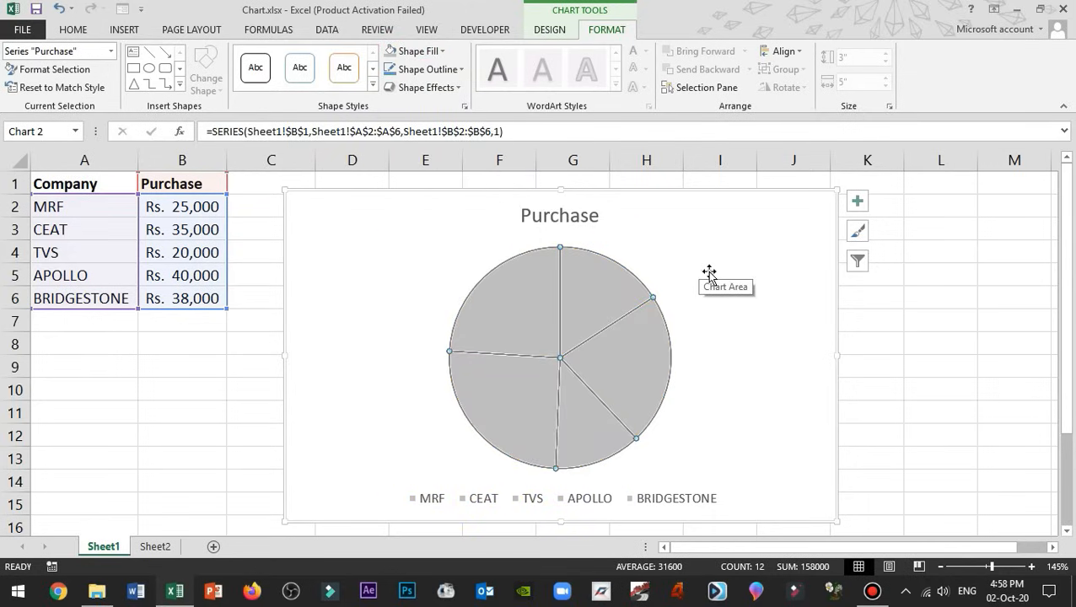
pyautogui.click(718, 324)
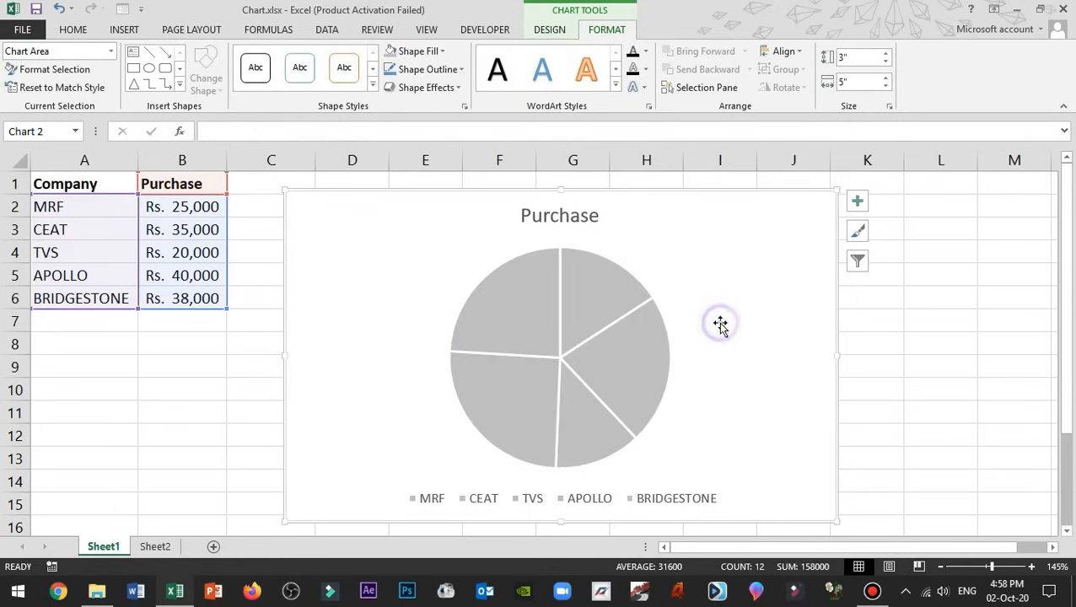
# Select only the APOLLO slice and fill it with the gold theme color.
pyautogui.click(516, 383)
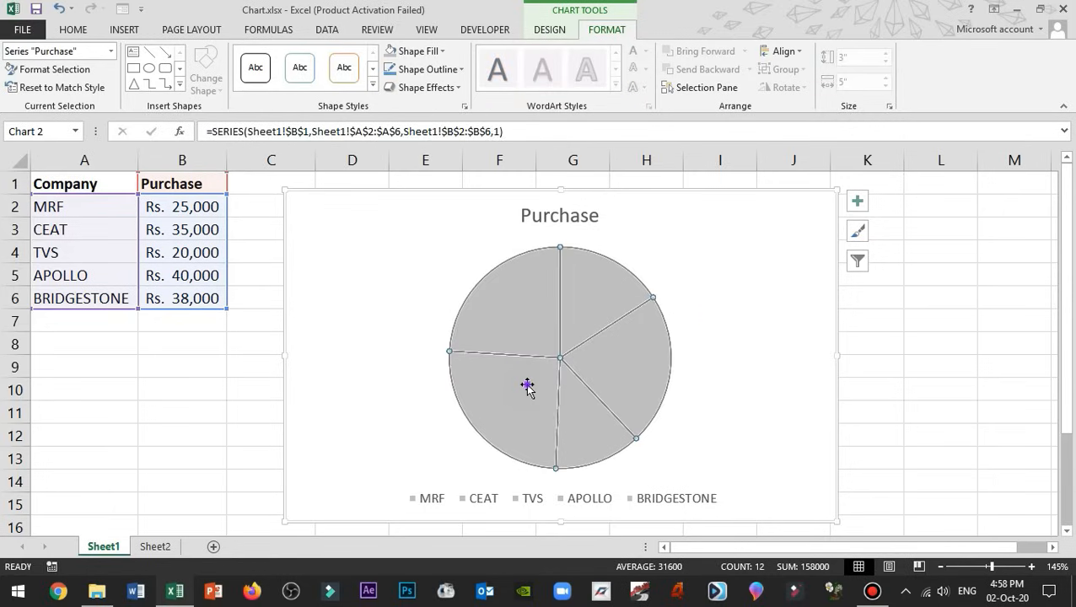
pyautogui.click(527, 387)
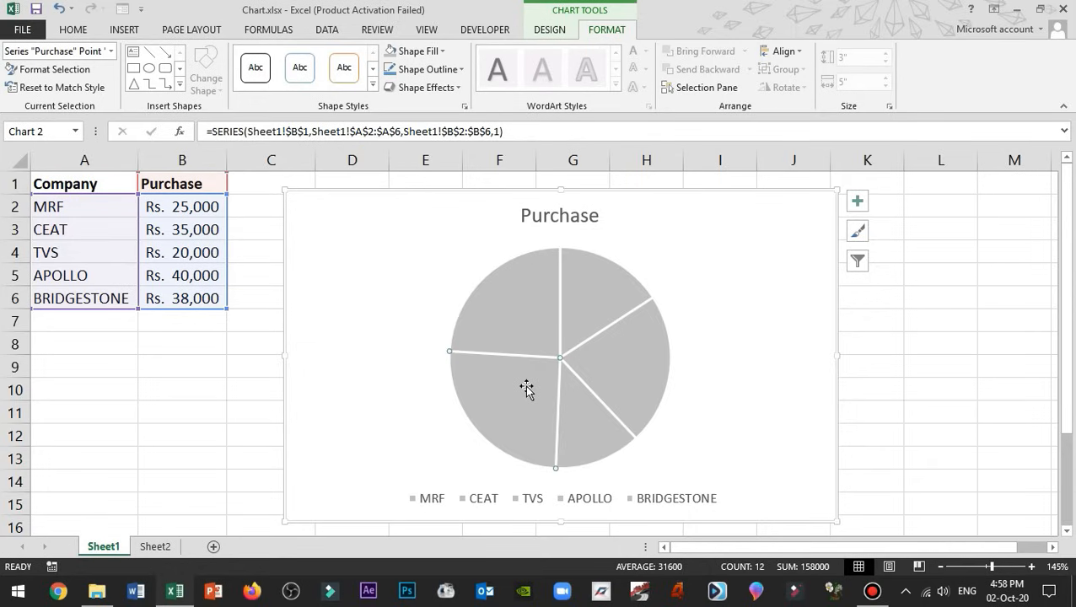
pyautogui.click(424, 52)
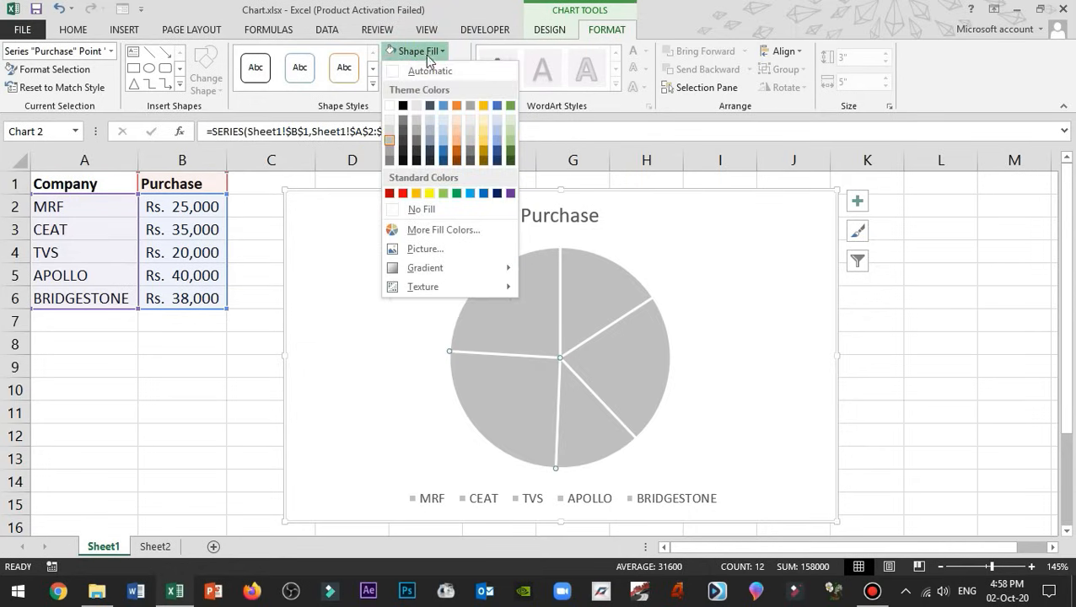
pyautogui.click(483, 106)
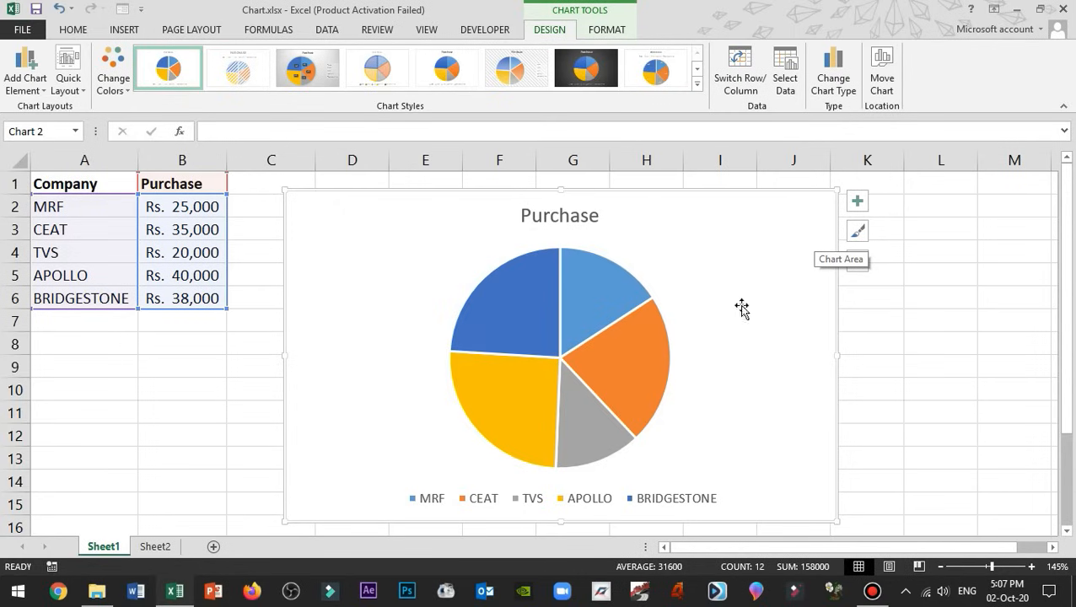
# Preview the quick layouts and the full set of chart styles offered for the pie chart.
pyautogui.click(68, 76)
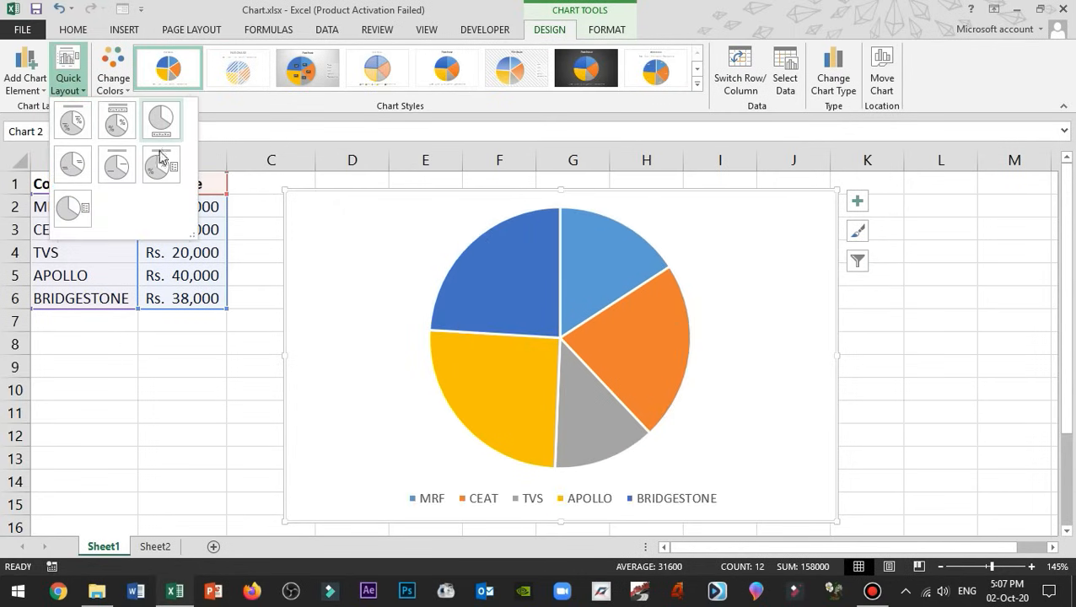
pyautogui.click(696, 85)
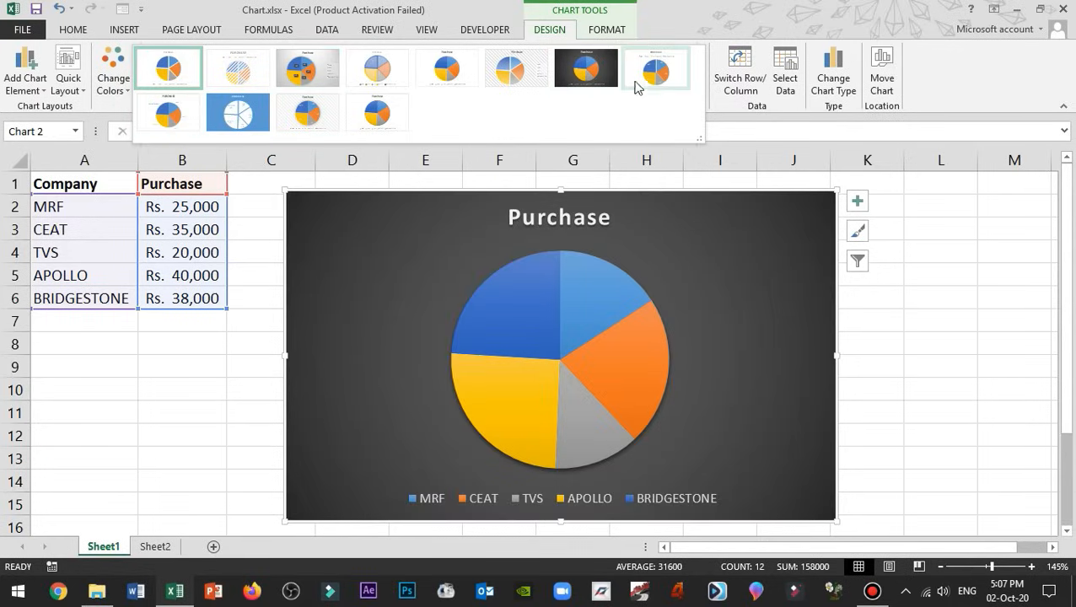
pyautogui.click(708, 100)
pyautogui.click(858, 206)
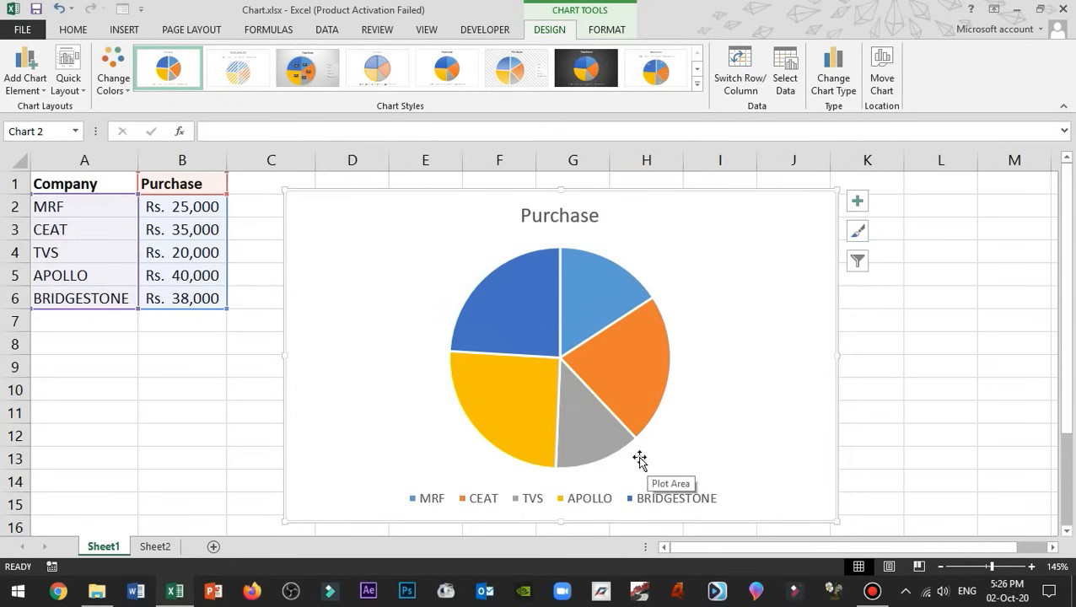
# Add data labels to the pie chart in the Data Callout style.
pyautogui.click(856, 204)
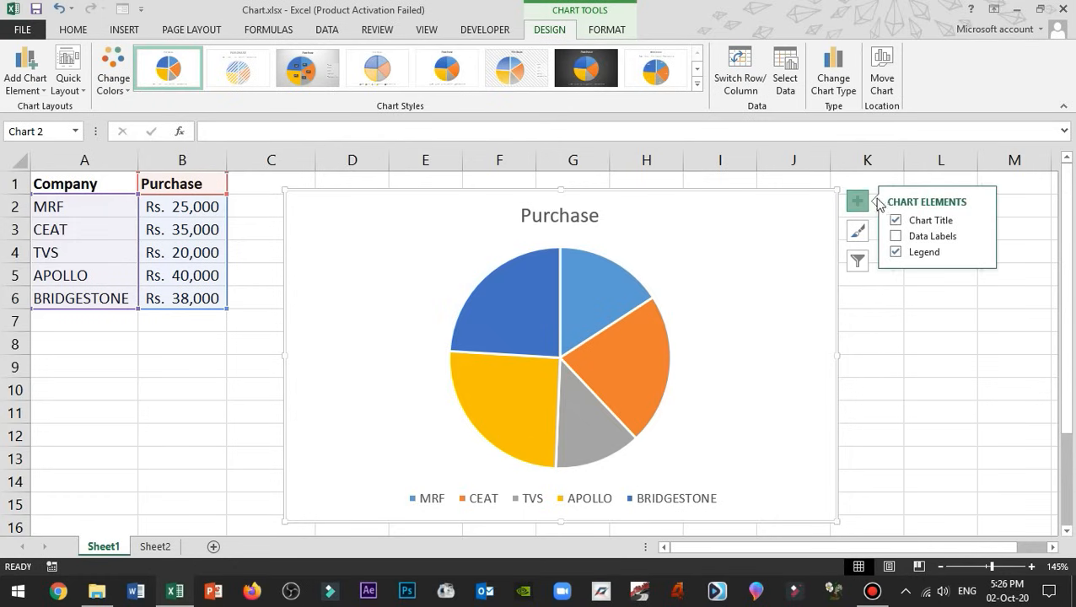
pyautogui.click(895, 236)
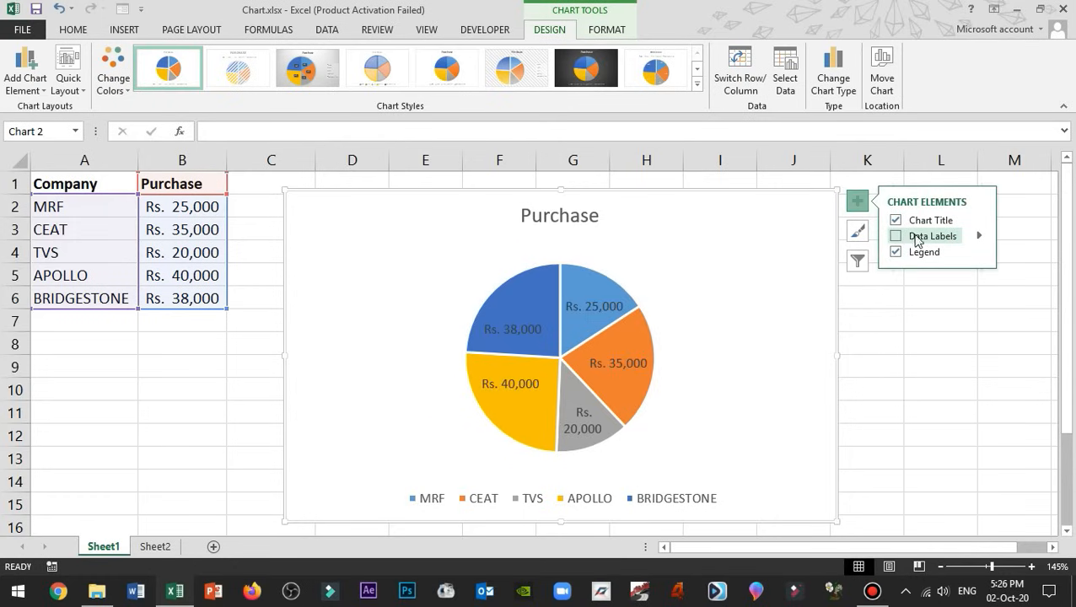
pyautogui.click(934, 237)
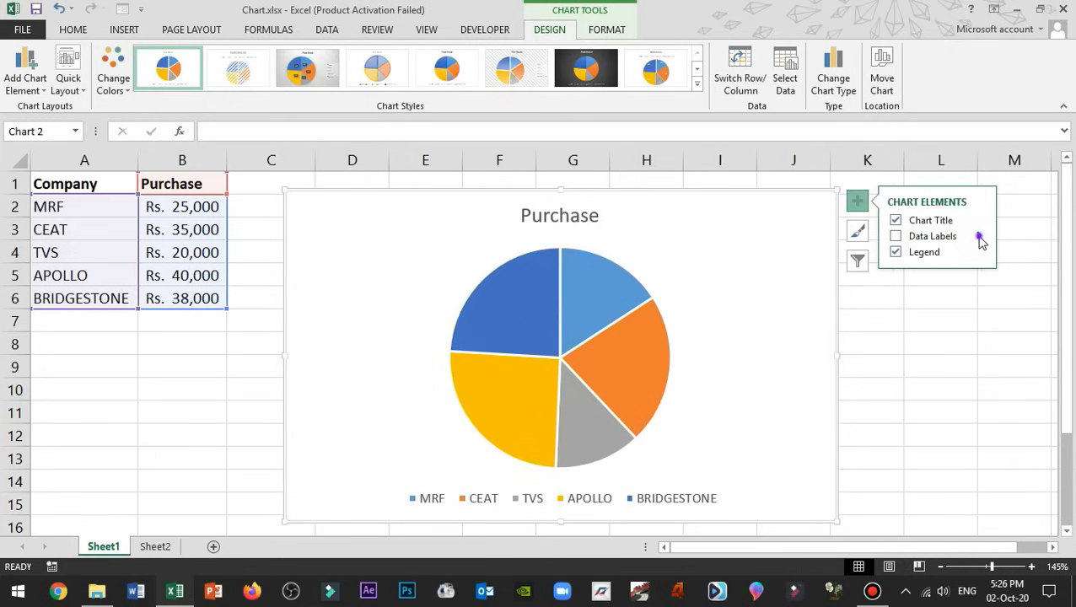
pyautogui.click(979, 238)
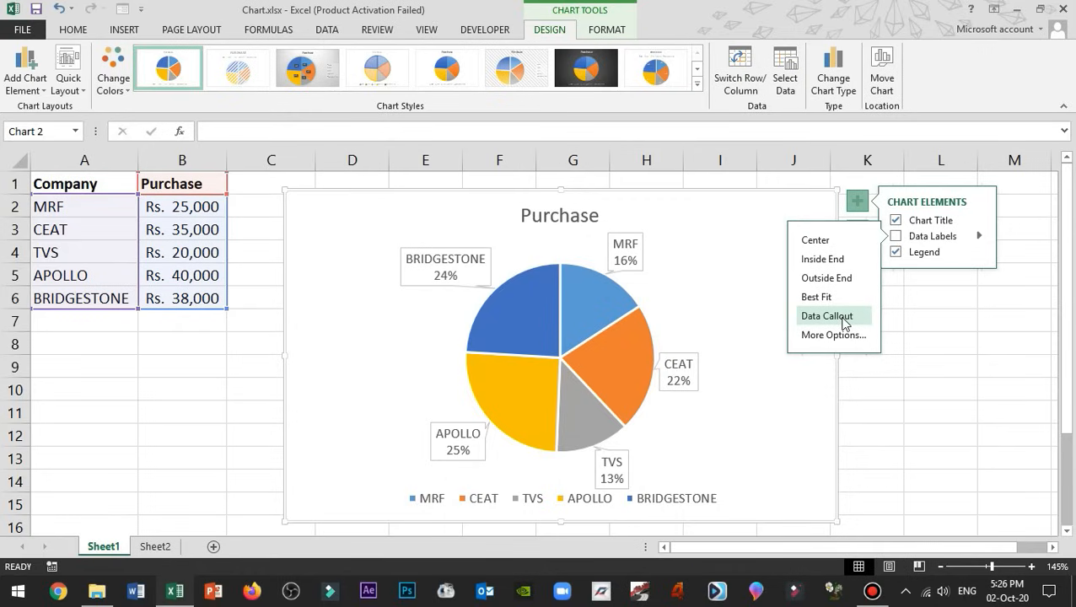
pyautogui.click(842, 318)
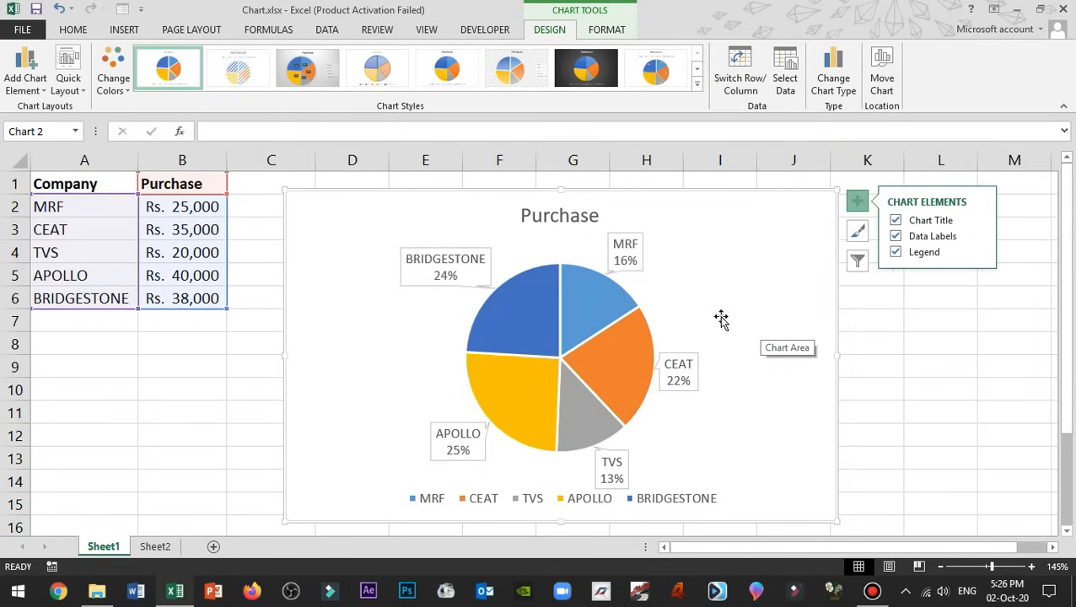
# Reposition the MRF, CEAT, TVS, APOLLO and BRIDGESTONE callouts one by one, slightly away from their slices.
pyautogui.click(639, 249)
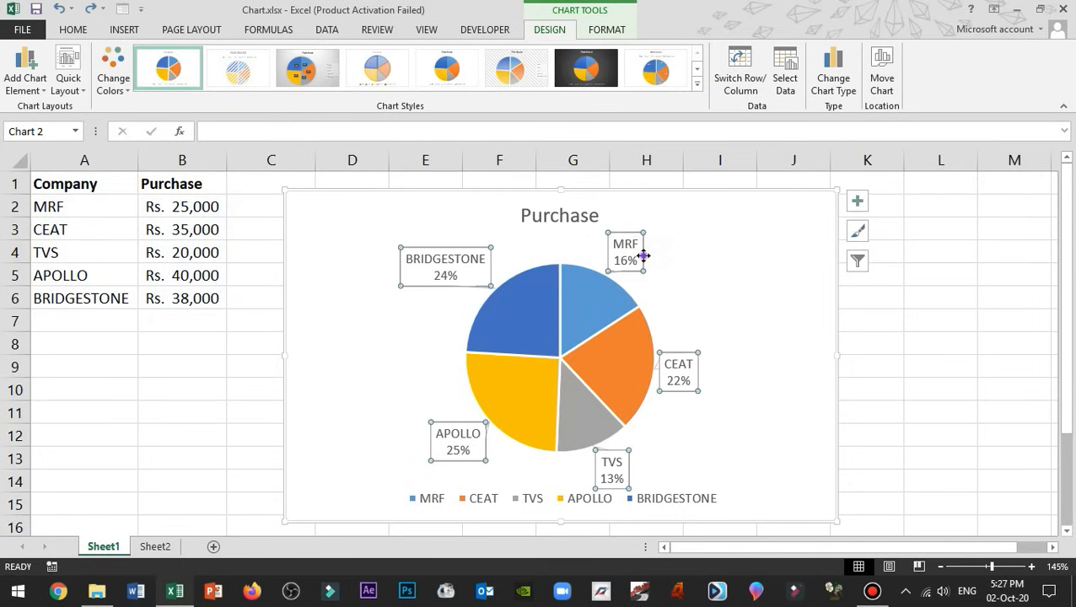
pyautogui.click(642, 250)
pyautogui.moveTo(642, 251); pyautogui.dragTo(659, 245)
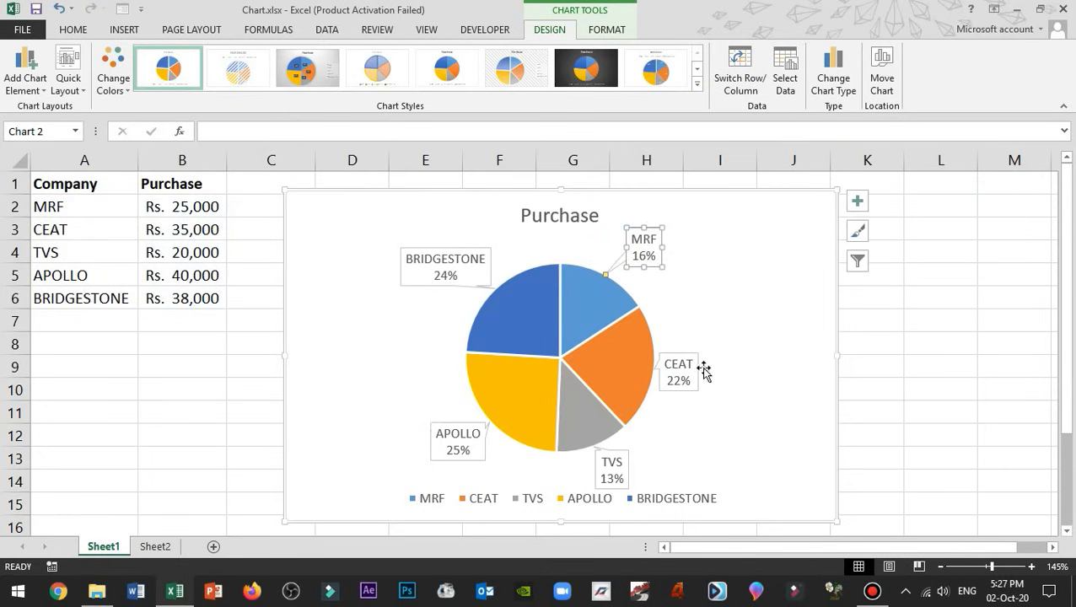
pyautogui.moveTo(694, 376); pyautogui.dragTo(709, 377)
pyautogui.moveTo(627, 476); pyautogui.dragTo(631, 479)
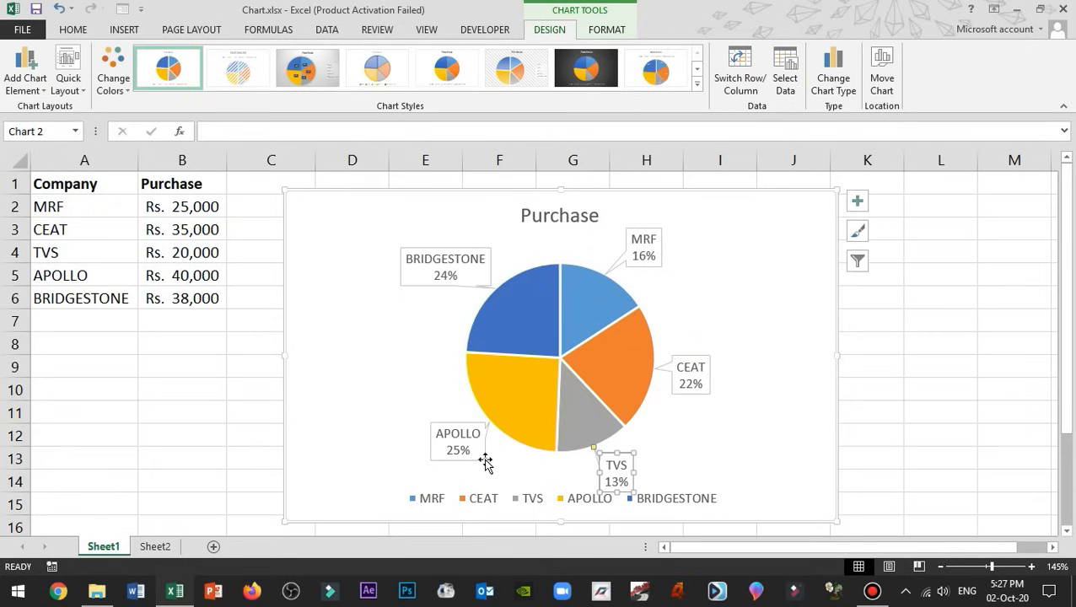
pyautogui.click(483, 457)
pyautogui.moveTo(433, 450); pyautogui.dragTo(420, 445)
pyautogui.click(470, 278)
pyautogui.moveTo(478, 248); pyautogui.dragTo(488, 238)
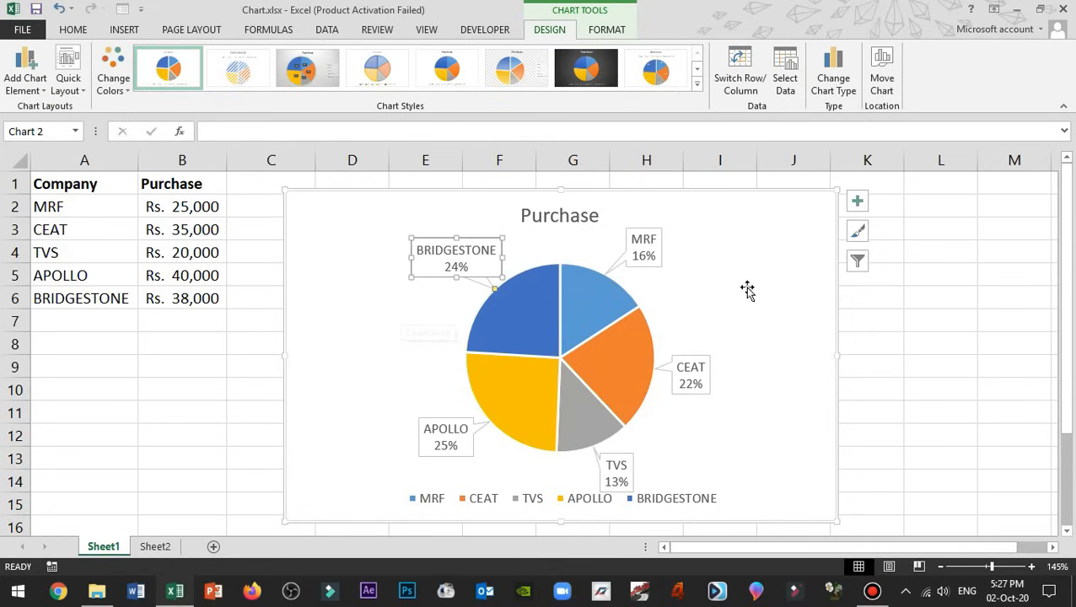
# Set the data labels to contain the value along with the category name and percentage, and close the label formatting.
pyautogui.click(859, 202)
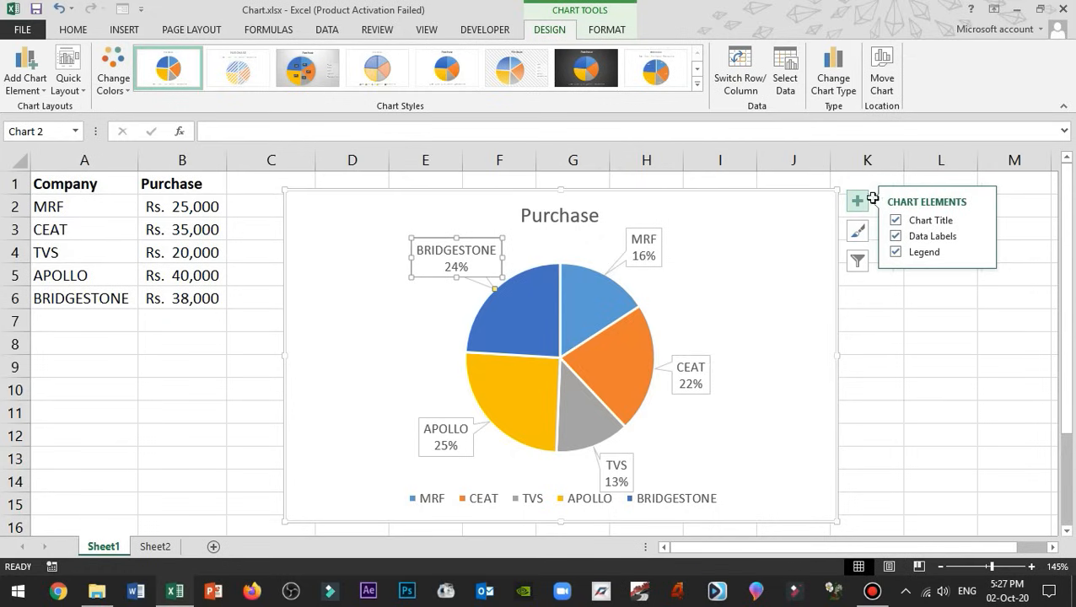
pyautogui.click(980, 239)
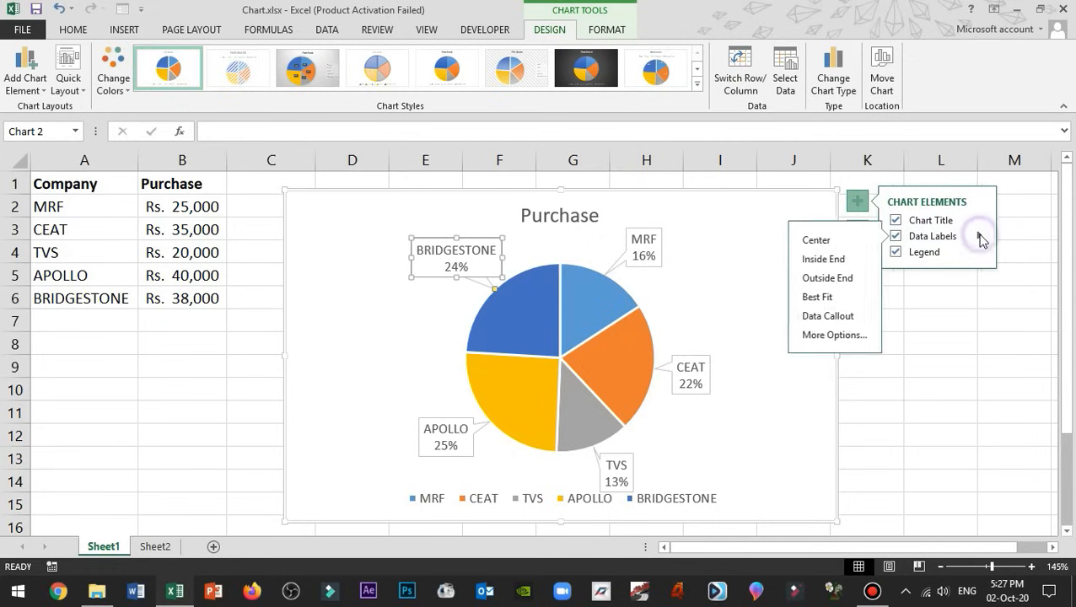
pyautogui.click(833, 336)
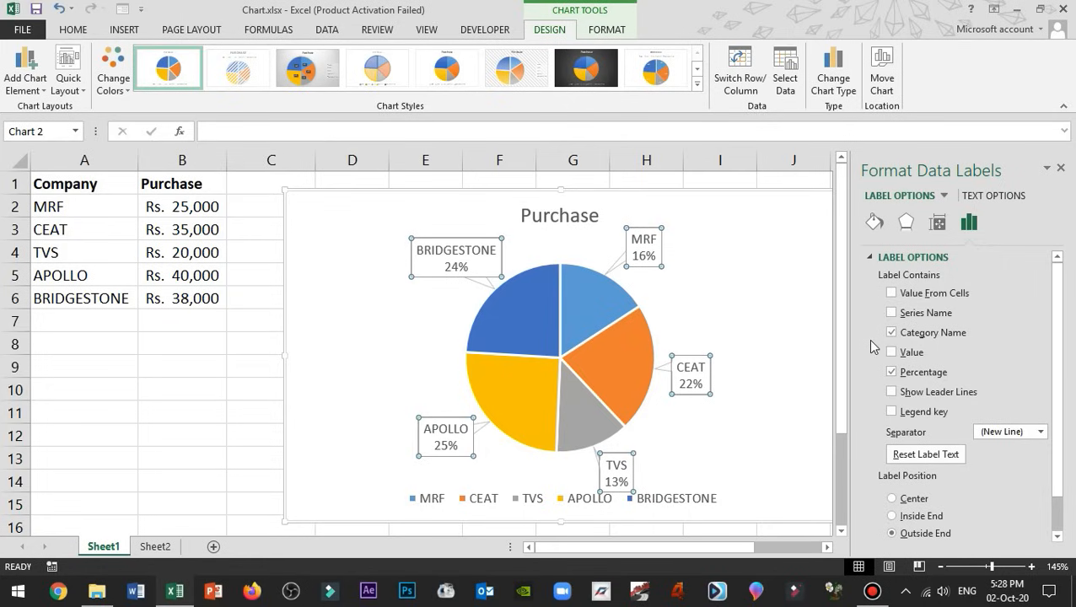
pyautogui.click(892, 332)
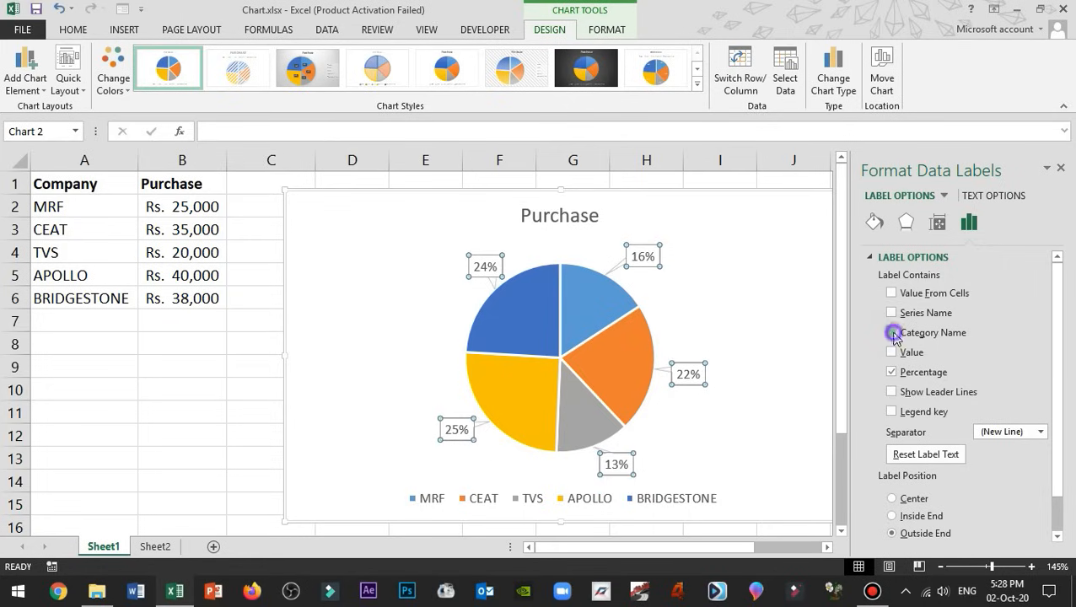
pyautogui.click(891, 332)
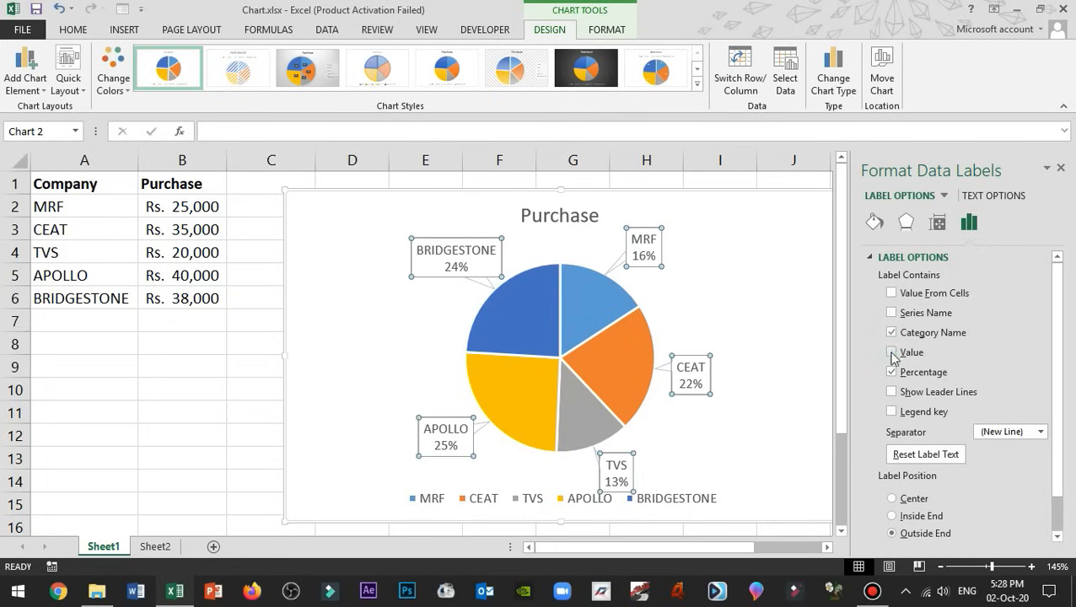
pyautogui.click(891, 353)
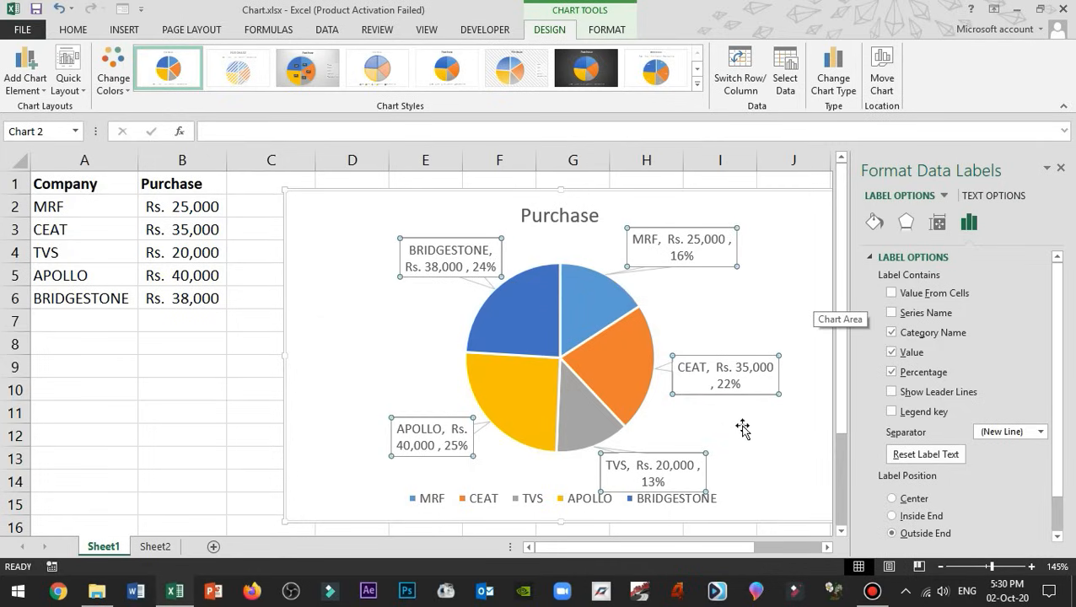
pyautogui.click(1060, 168)
# Delete the legend below the pie chart.
pyautogui.click(634, 504)
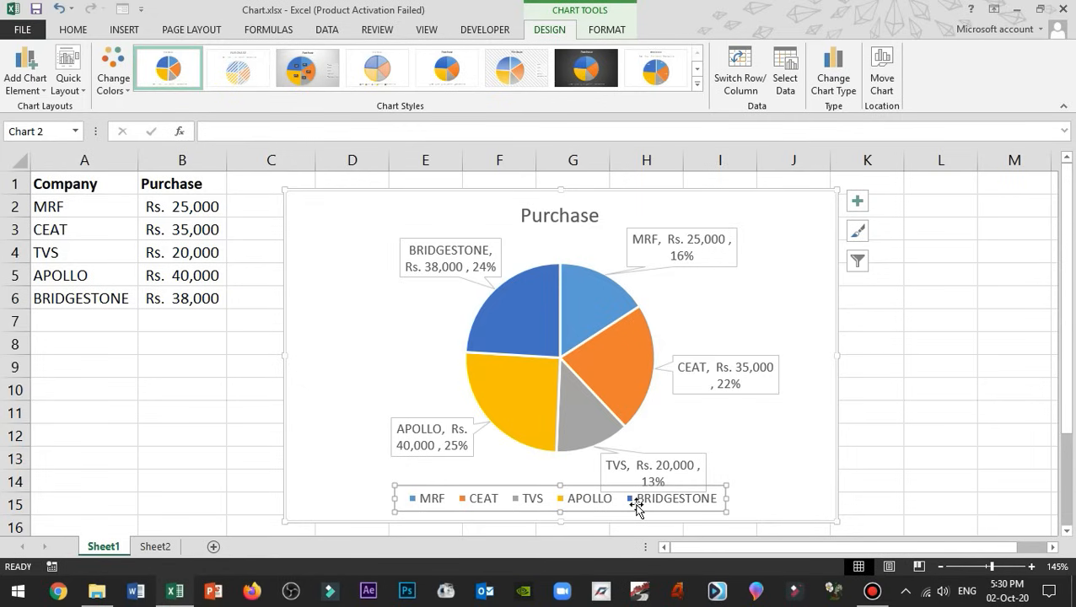
pyautogui.press('Delete')
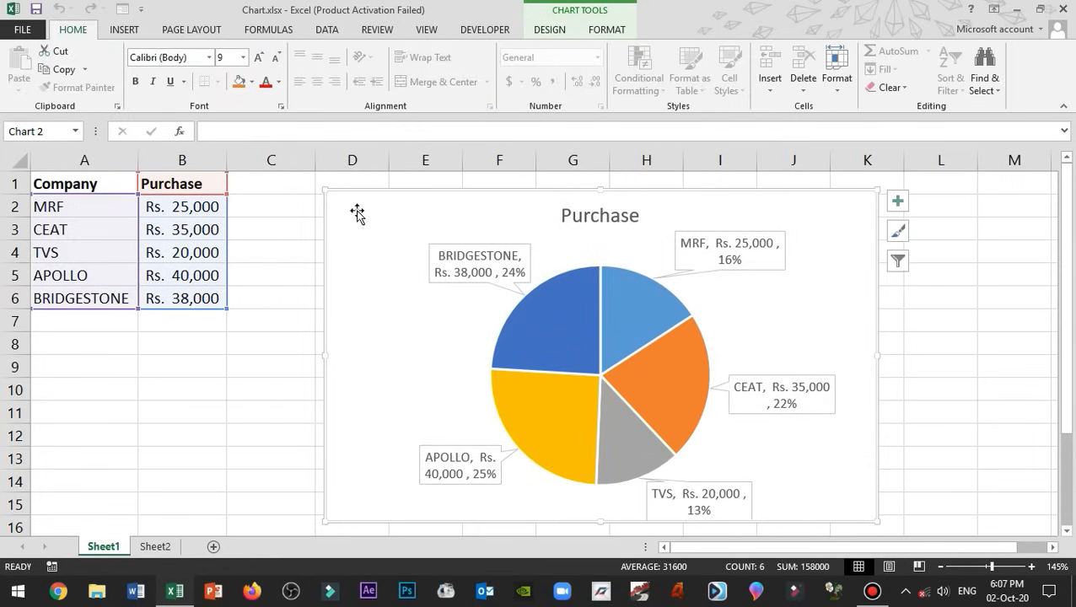
# Select the purchase range B1:B6, the pie chart, and the empty range C1:C6 in turn.
pyautogui.click(212, 185)
pyautogui.moveTo(213, 187); pyautogui.dragTo(205, 295)
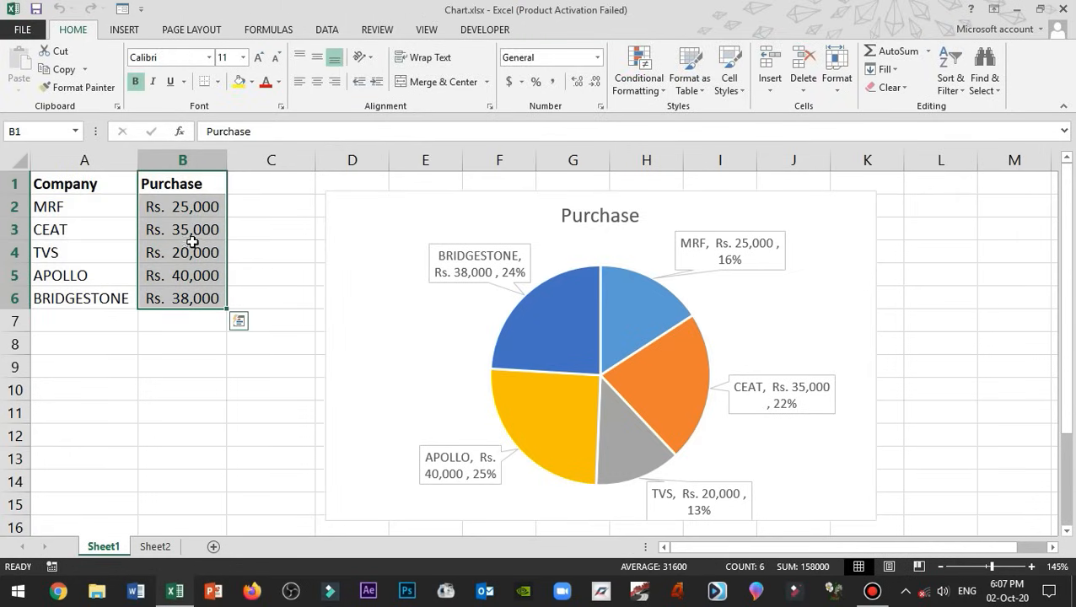
pyautogui.click(371, 218)
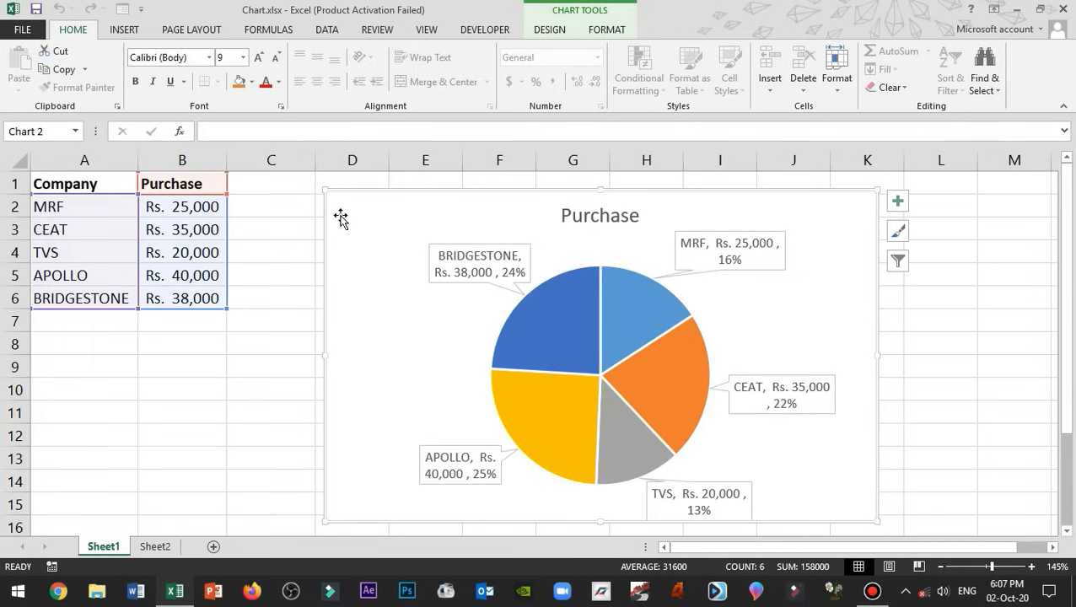
pyautogui.moveTo(274, 182); pyautogui.dragTo(263, 293)
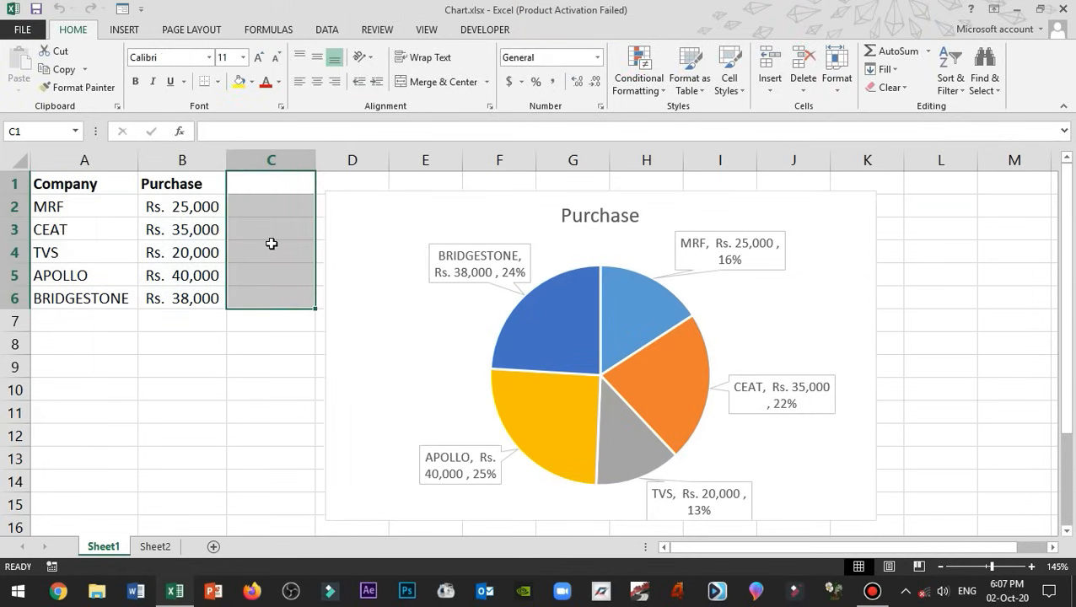
# Paste the Sales column into C1:C6 with Rs. 30,000, 40,000, 25,000, 45,000 and 43,000 beside the purchases.
pyautogui.click(378, 226)
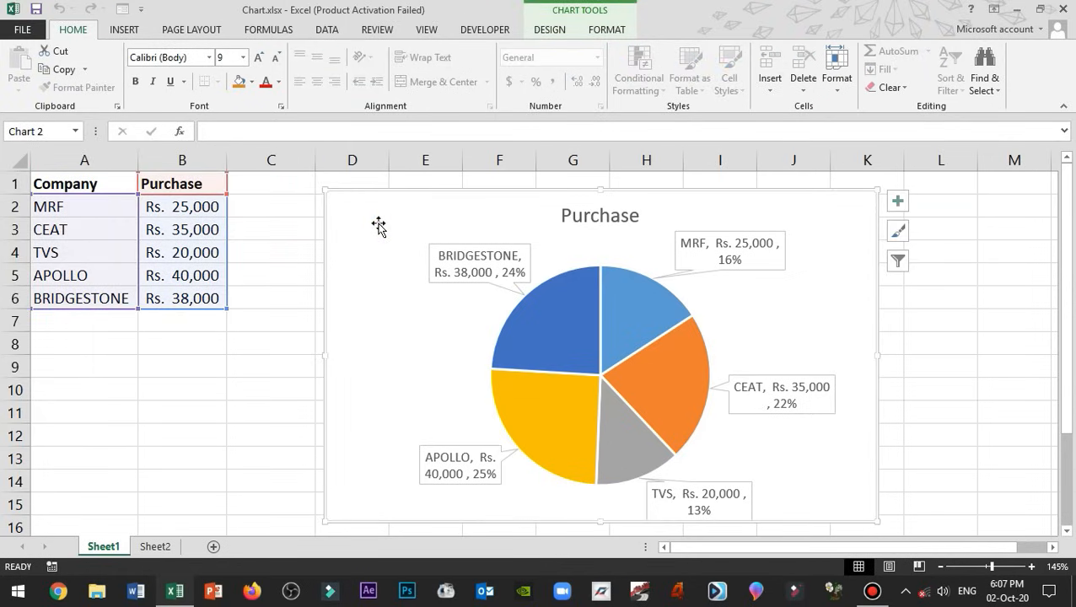
pyautogui.hotkey('ctrl', 'c')
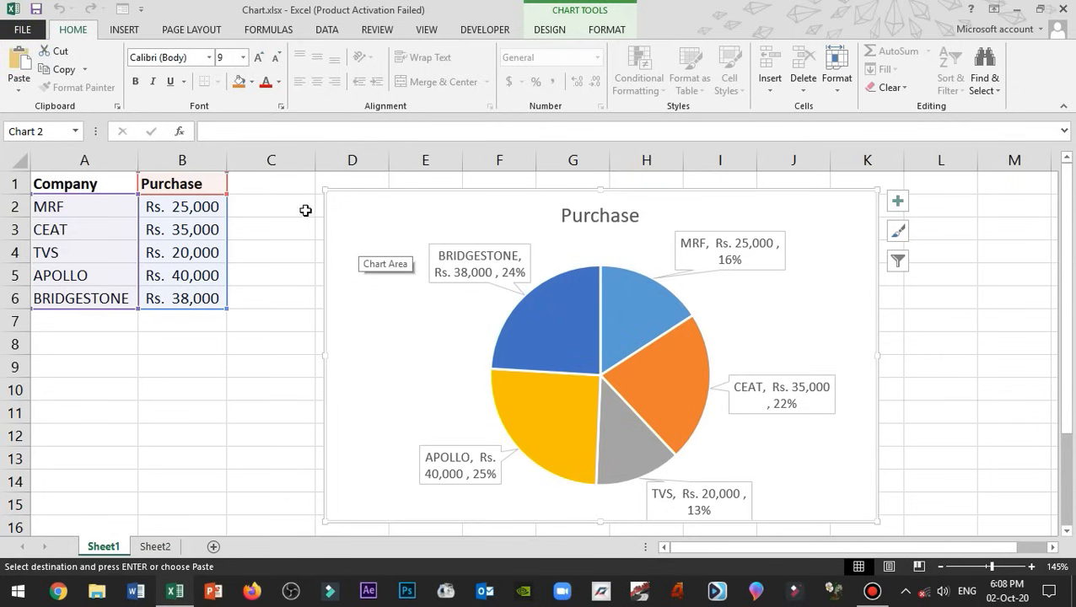
pyautogui.click(276, 183)
pyautogui.hotkey('ctrl', 'v')
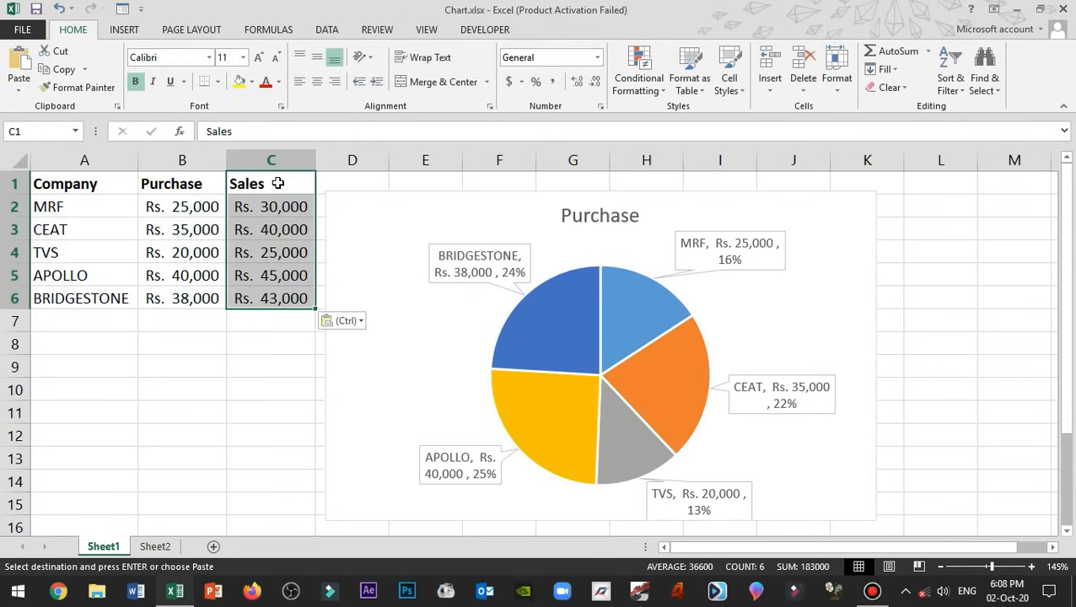
pyautogui.press('Escape')
# Extend the pie chart's source data range to include the Sales column through C6.
pyautogui.click(310, 271)
pyautogui.click(375, 291)
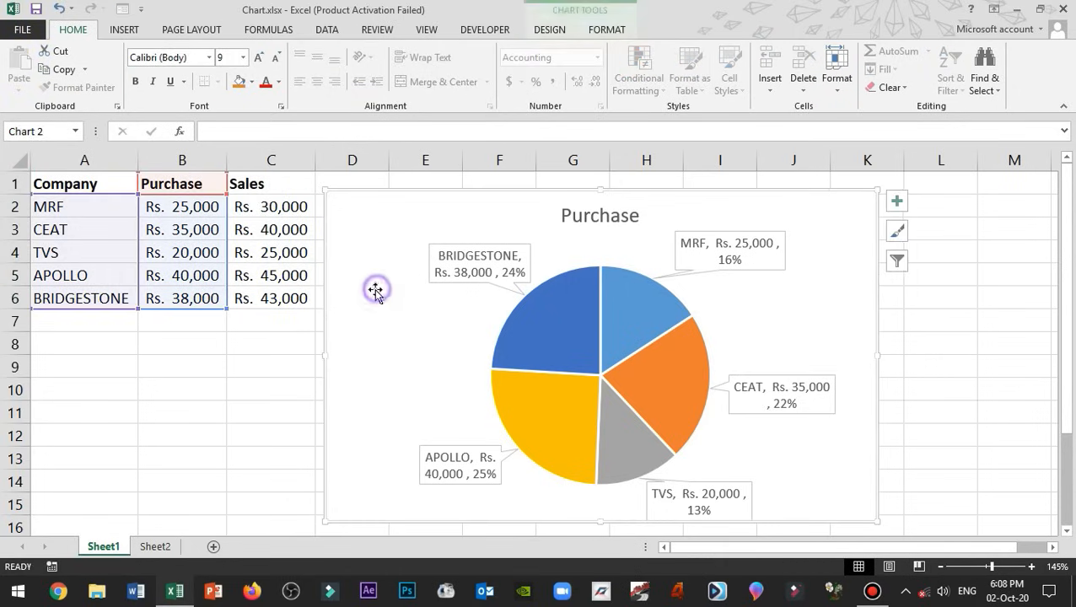
pyautogui.moveTo(224, 309); pyautogui.dragTo(281, 306)
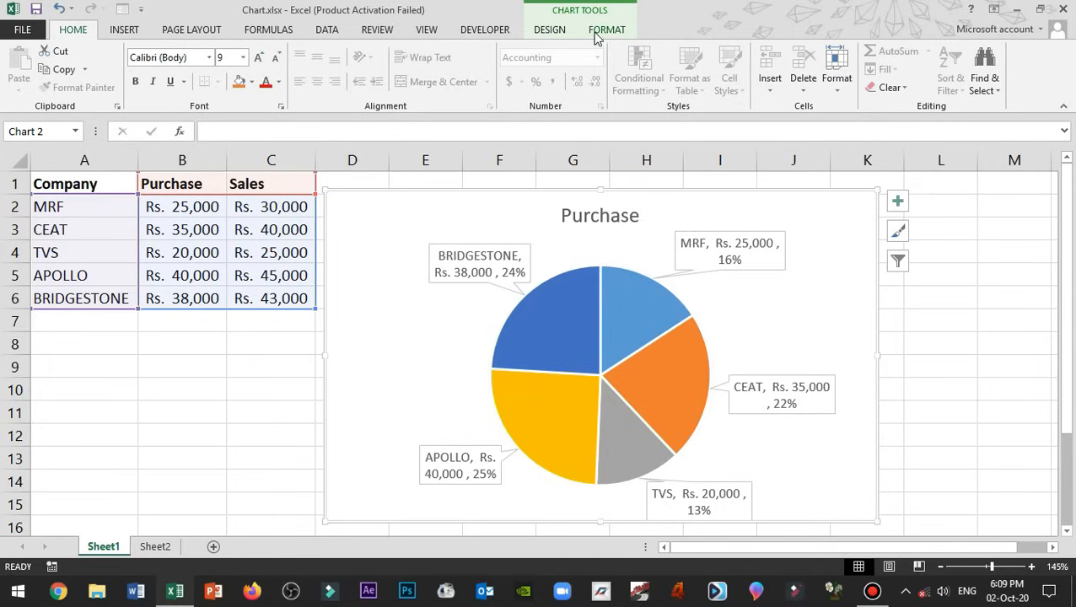
# Change the pie chart to a Clustered Column chart that groups the Purchase and Sales columns by company.
pyautogui.click(558, 31)
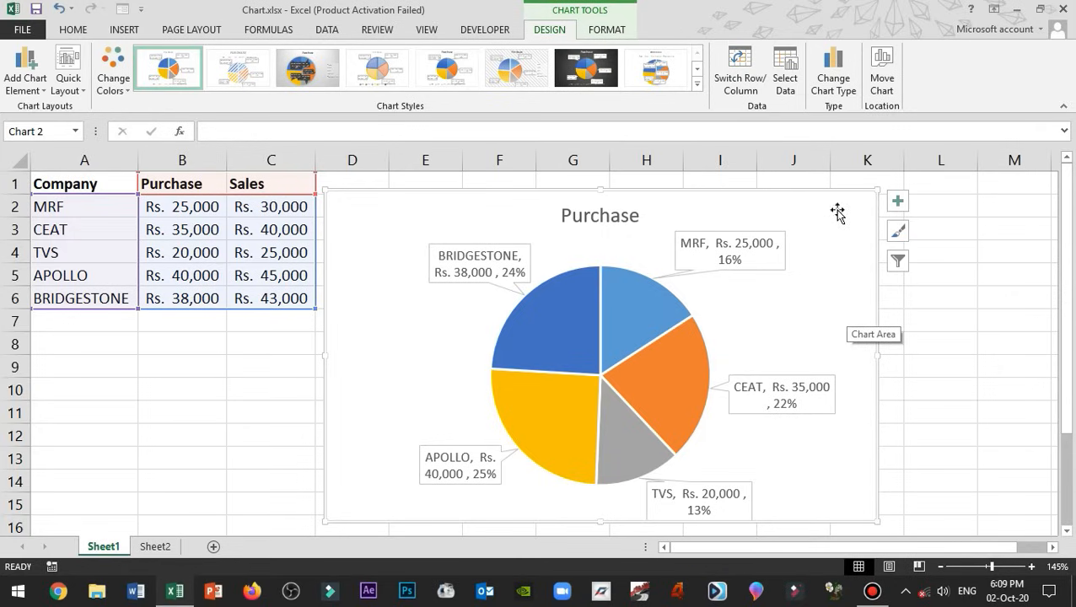
pyautogui.click(835, 77)
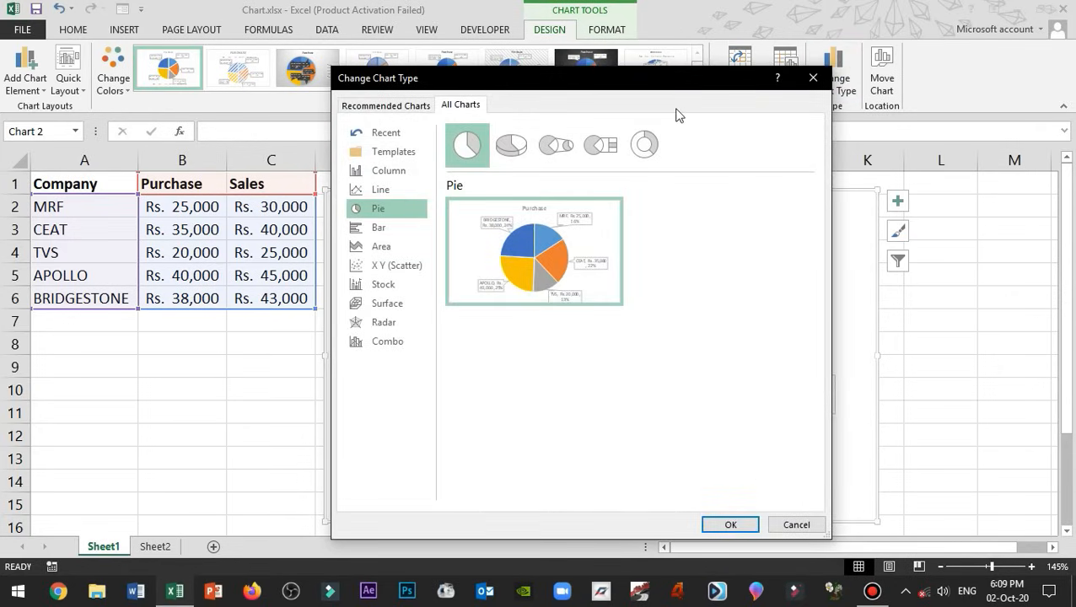
pyautogui.moveTo(685, 78); pyautogui.dragTo(825, 67)
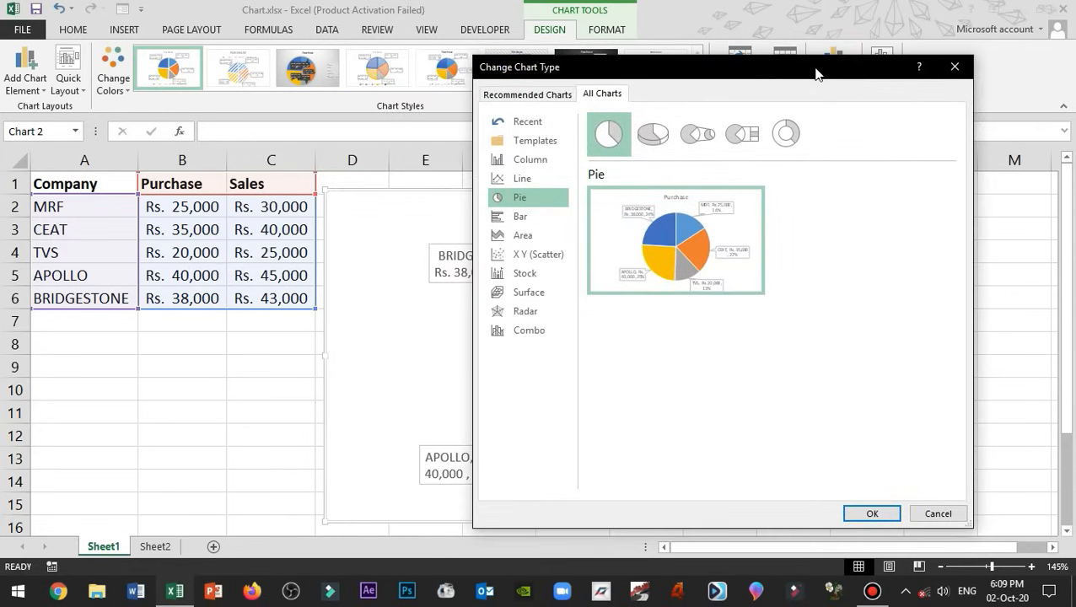
pyautogui.click(552, 98)
pyautogui.moveTo(628, 177)
pyautogui.mouseDown()
pyautogui.moveTo(635, 283)
pyautogui.moveTo(632, 190)
pyautogui.mouseUp()
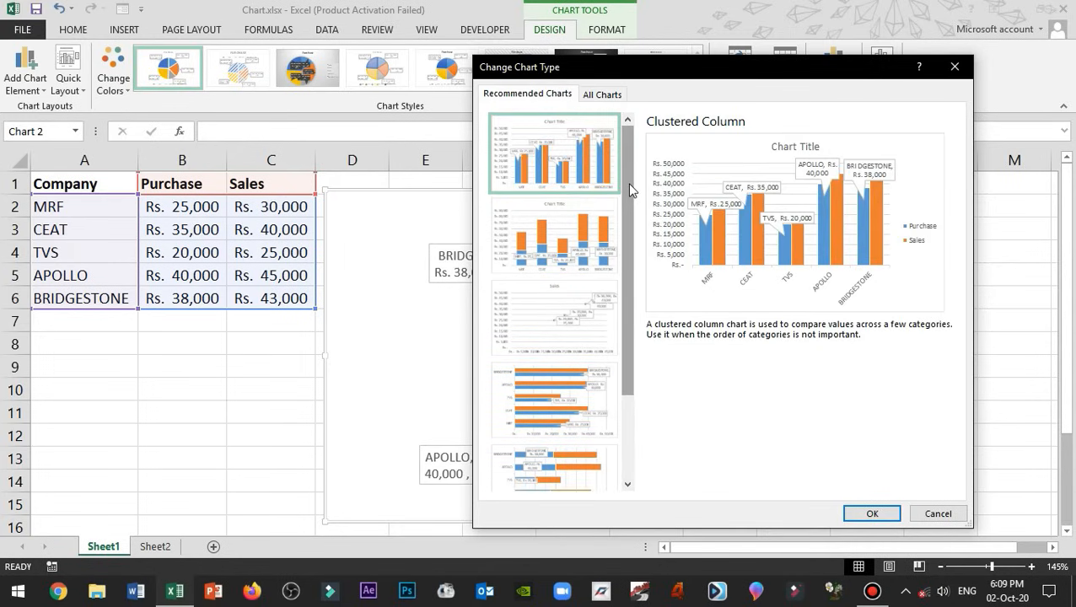
pyautogui.moveTo(627, 187)
pyautogui.mouseDown()
pyautogui.moveTo(632, 307)
pyautogui.moveTo(631, 202)
pyautogui.mouseUp()
pyautogui.click(614, 96)
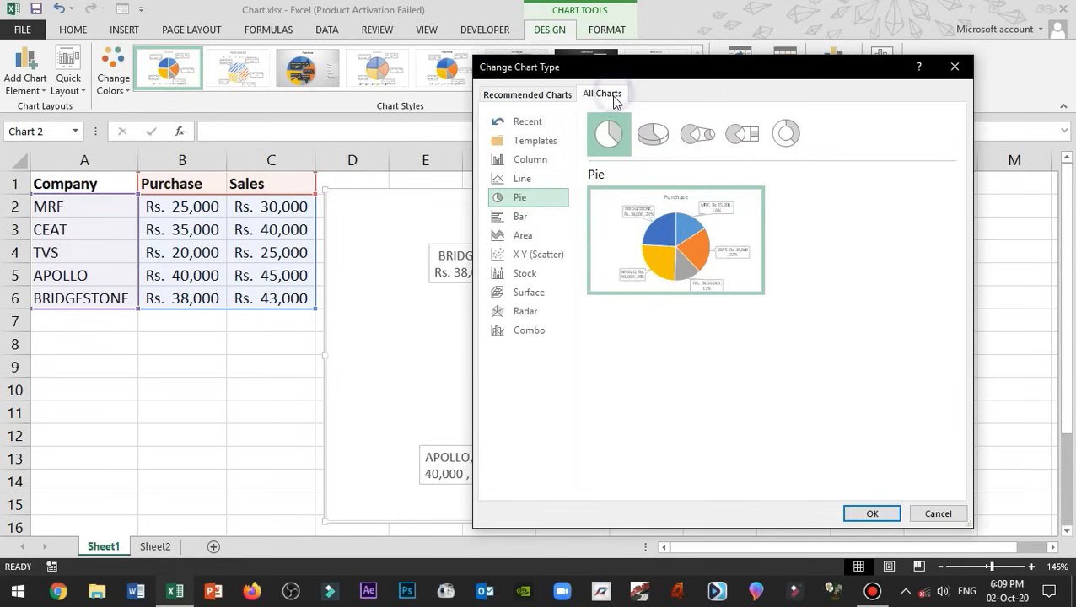
pyautogui.click(552, 161)
pyautogui.moveTo(697, 287)
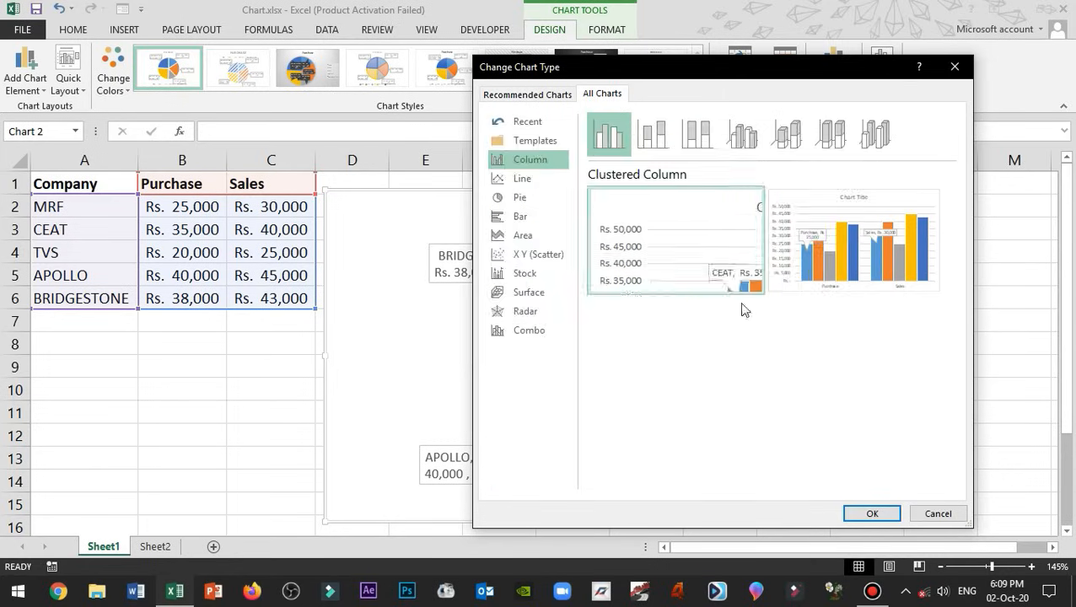
pyautogui.click(885, 515)
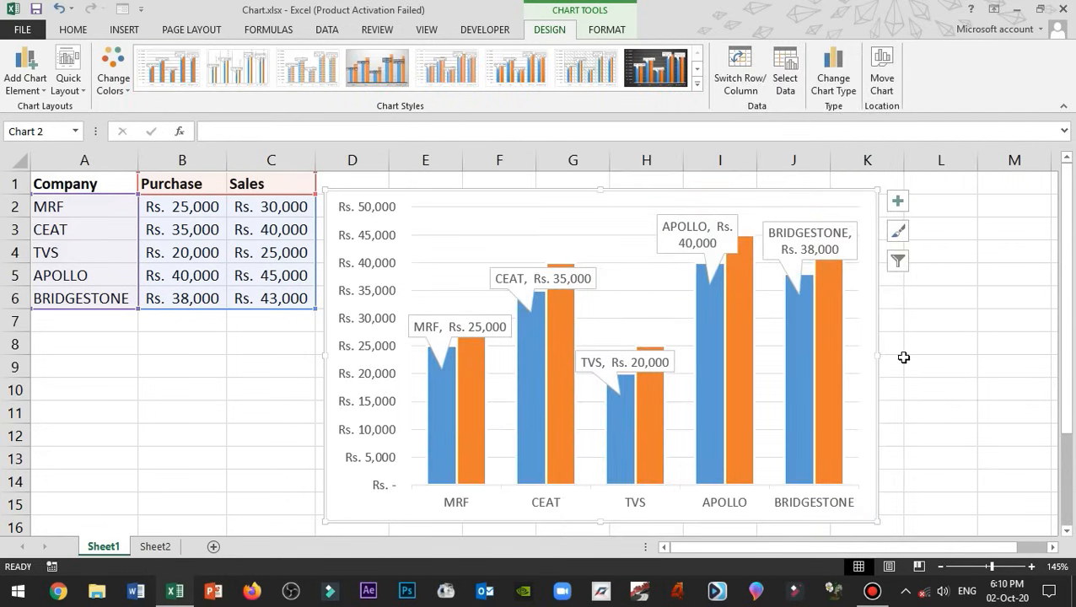
# Remove the callout data labels from the column chart.
pyautogui.click(897, 200)
pyautogui.click(936, 268)
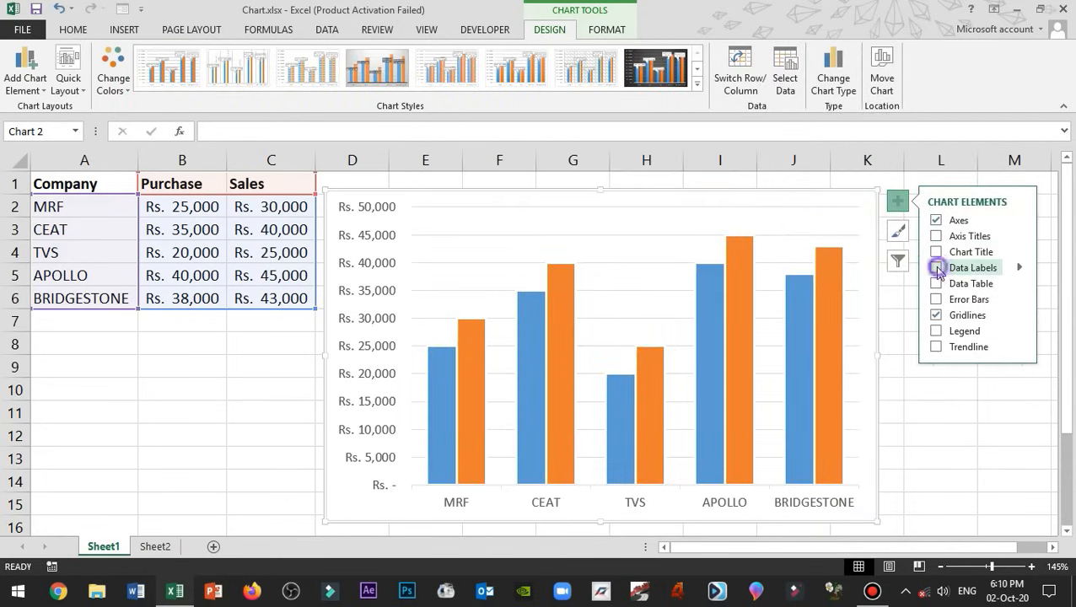
pyautogui.click(897, 204)
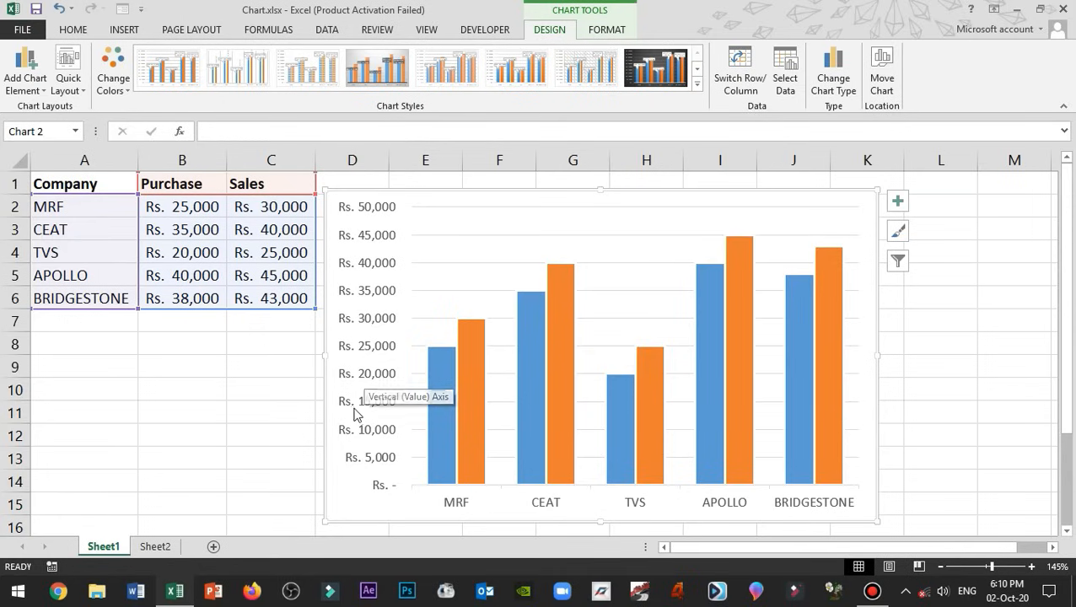
# Hide the column chart's primary vertical axis while keeping the primary horizontal axis.
pyautogui.click(898, 204)
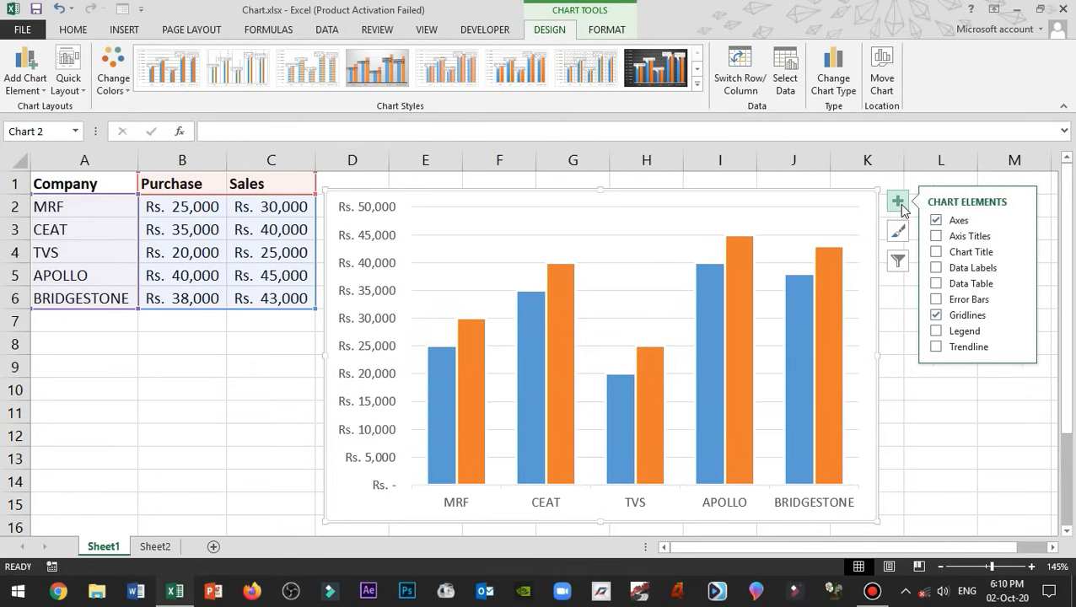
pyautogui.click(936, 222)
pyautogui.click(937, 221)
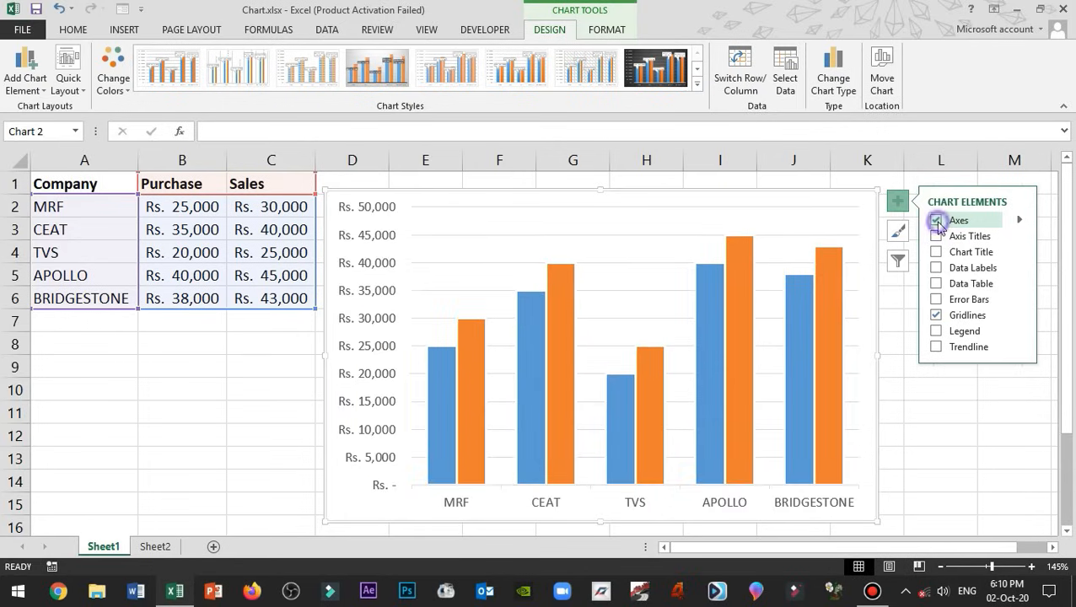
pyautogui.click(1019, 221)
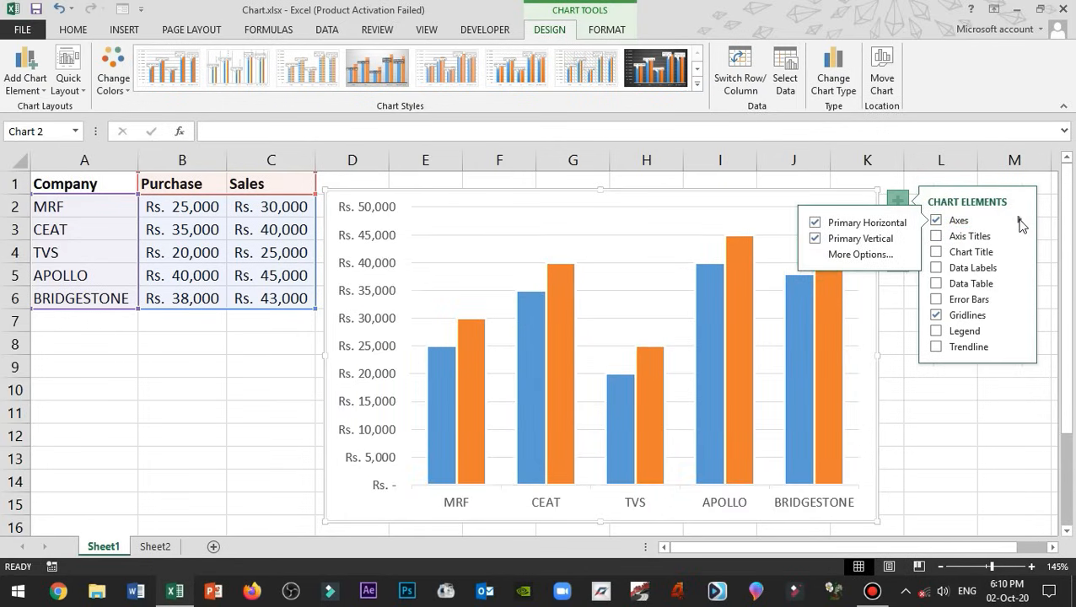
pyautogui.click(815, 239)
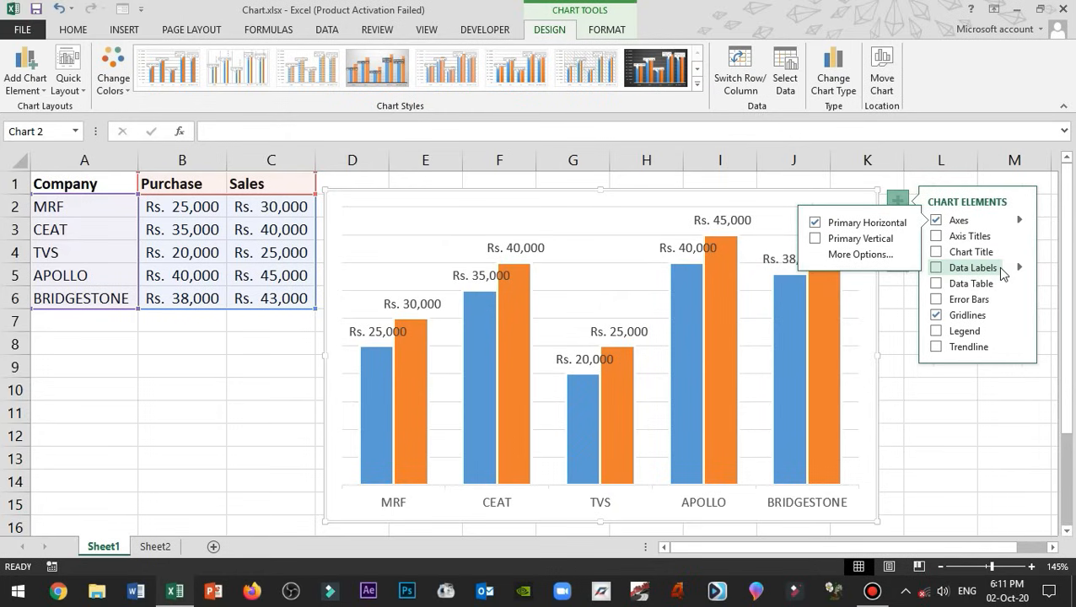
# Add data labels to both series of the column chart and open their detailed formatting options.
pyautogui.click(936, 267)
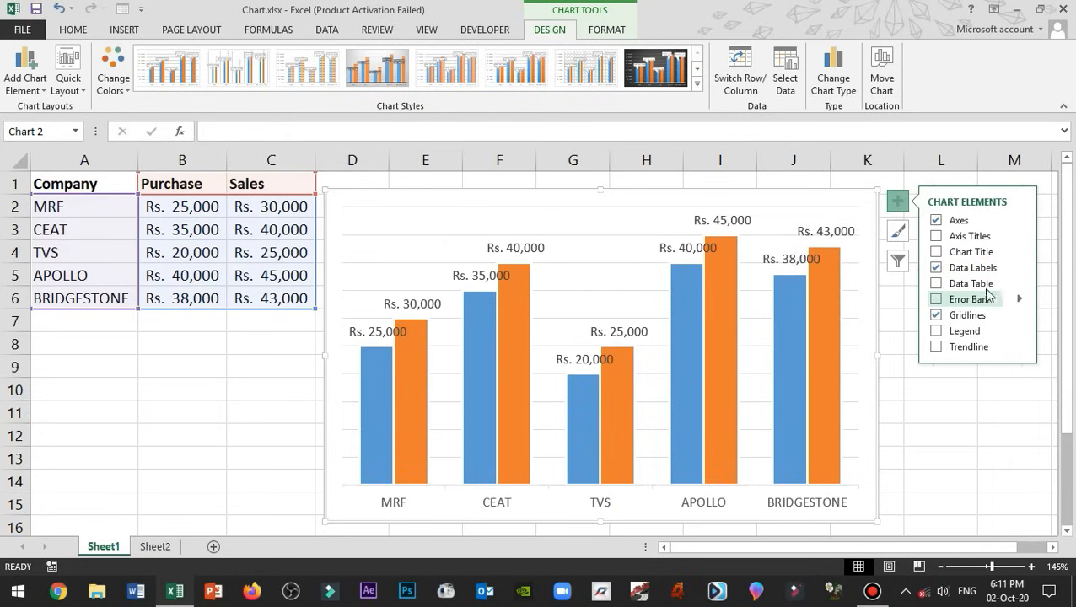
pyautogui.click(1019, 268)
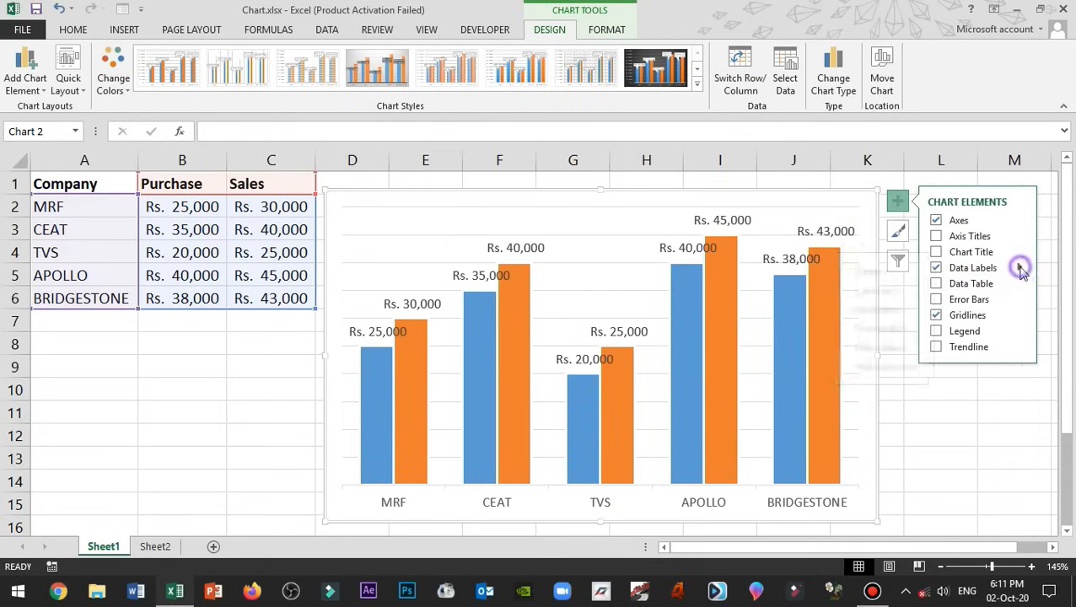
pyautogui.click(868, 371)
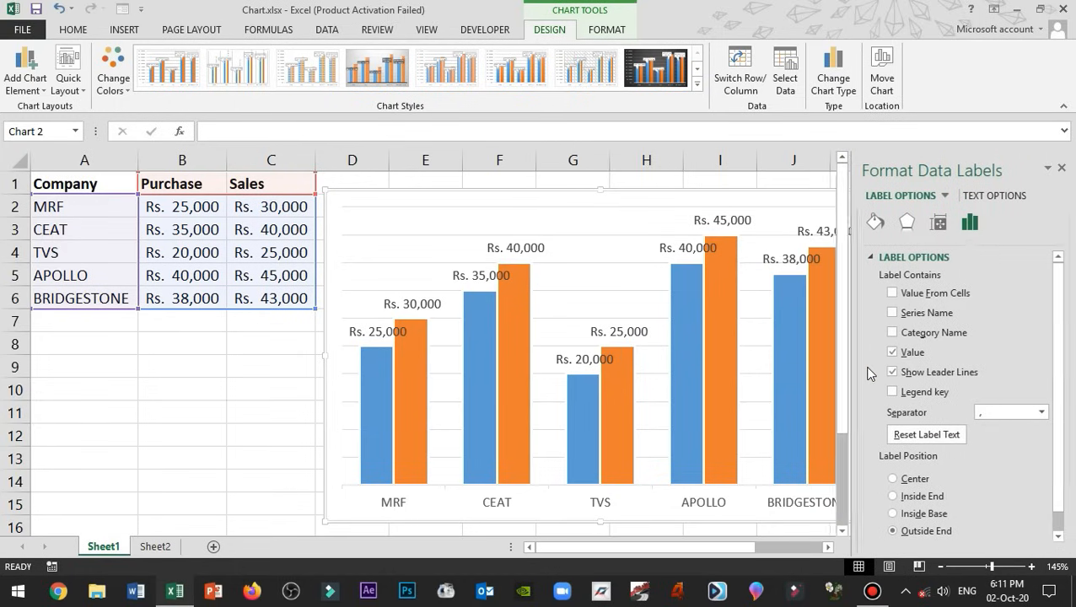
pyautogui.moveTo(714, 549); pyautogui.dragTo(710, 549)
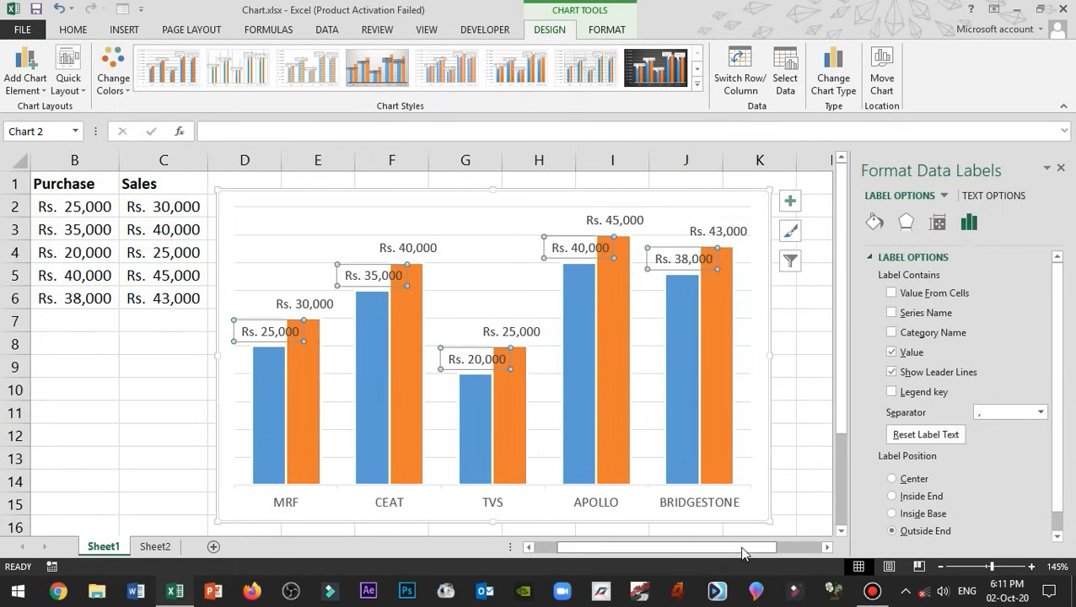
# Set the text direction of the Purchase data labels to Rotate all text 270°.
pyautogui.click(939, 229)
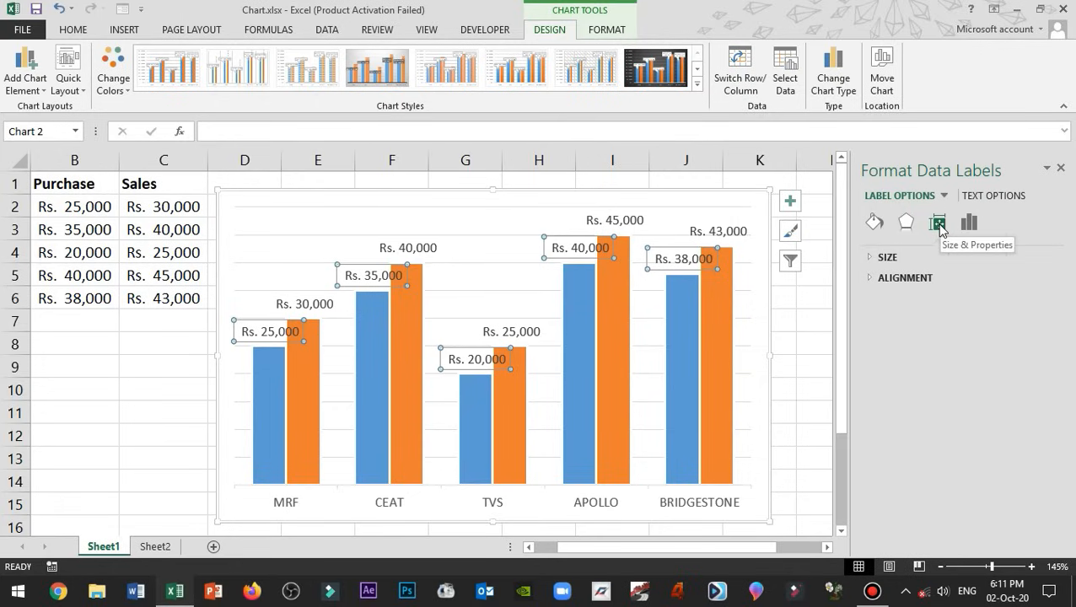
pyautogui.click(868, 257)
pyautogui.click(868, 430)
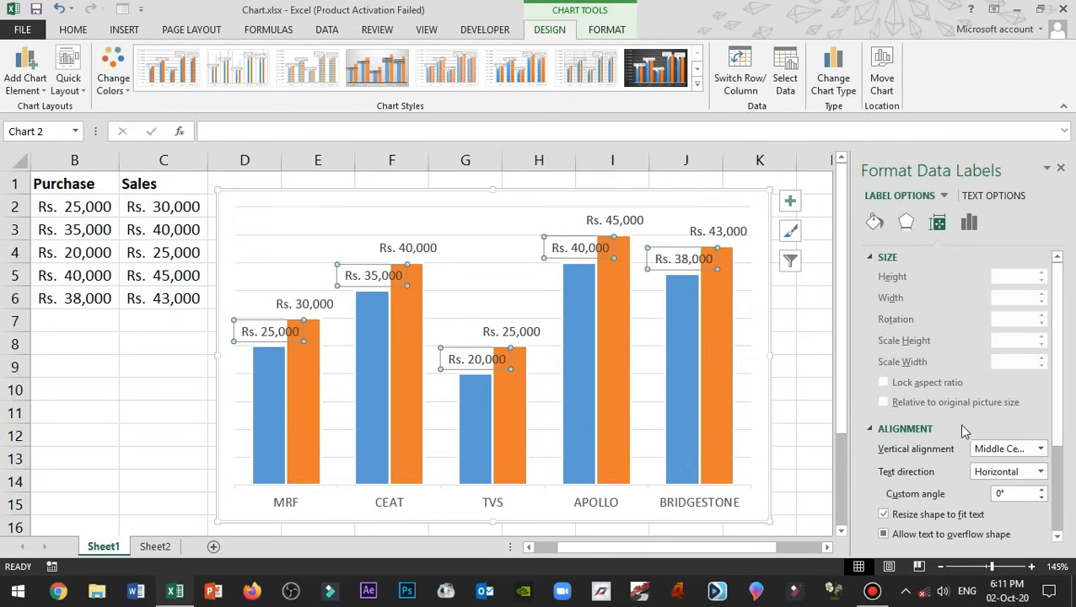
pyautogui.click(993, 473)
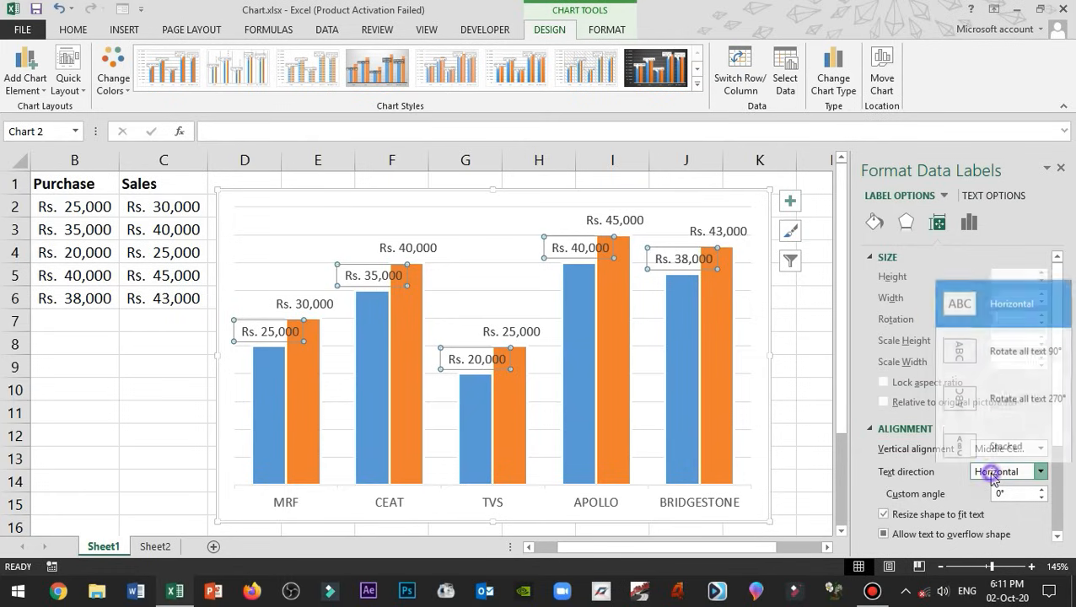
pyautogui.click(1003, 397)
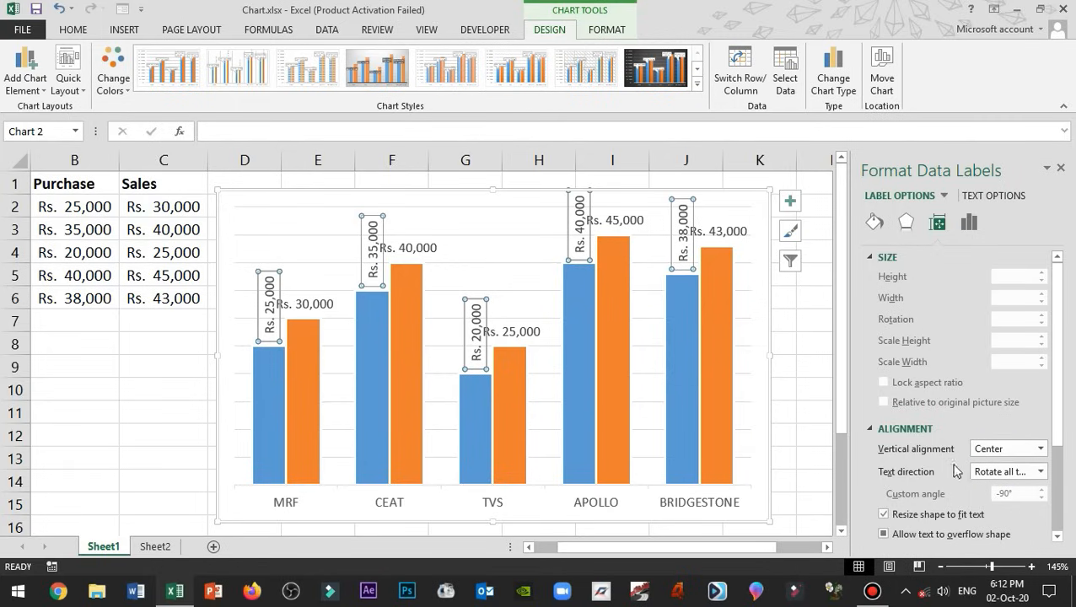
# Rotate the text of the Sales data labels by 270° as well.
pyautogui.click(718, 231)
pyautogui.click(1037, 472)
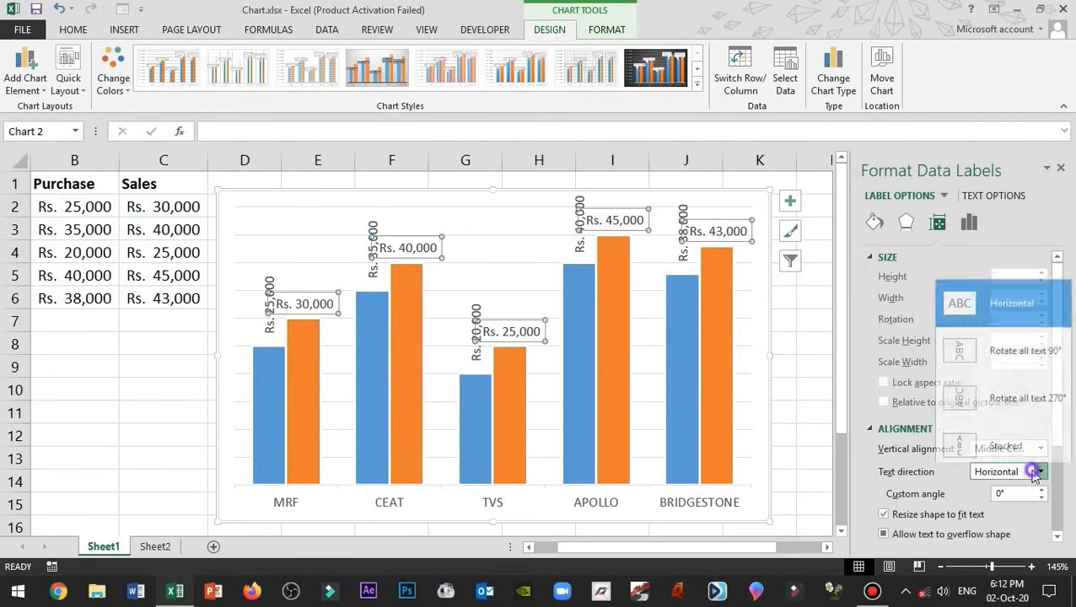
pyautogui.click(1003, 390)
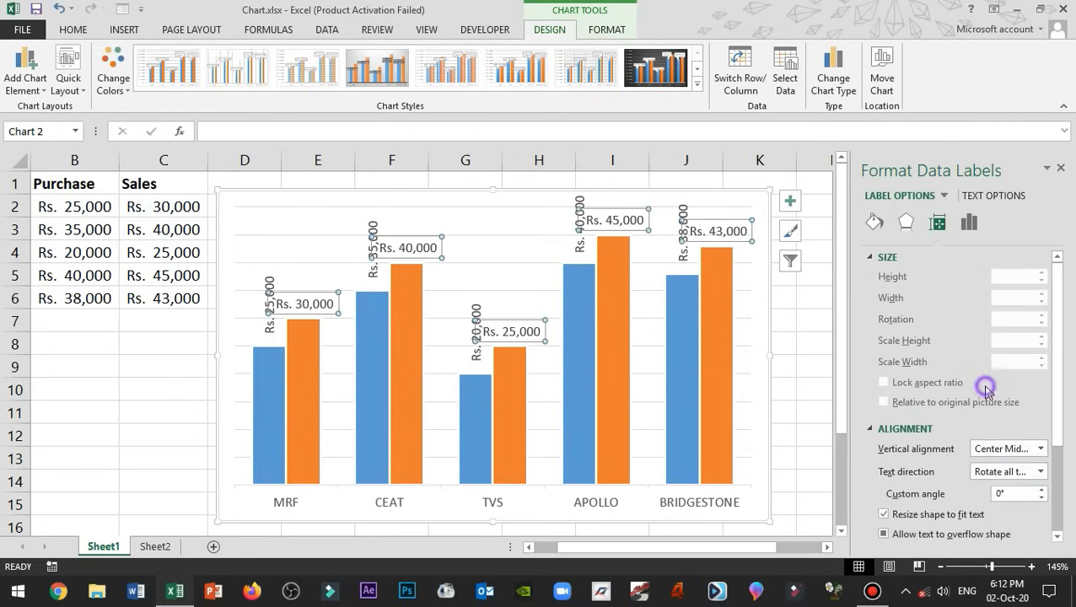
# Try the Inside End and Outside End positions for the Sales data labels, and settle on Inside Base.
pyautogui.click(968, 221)
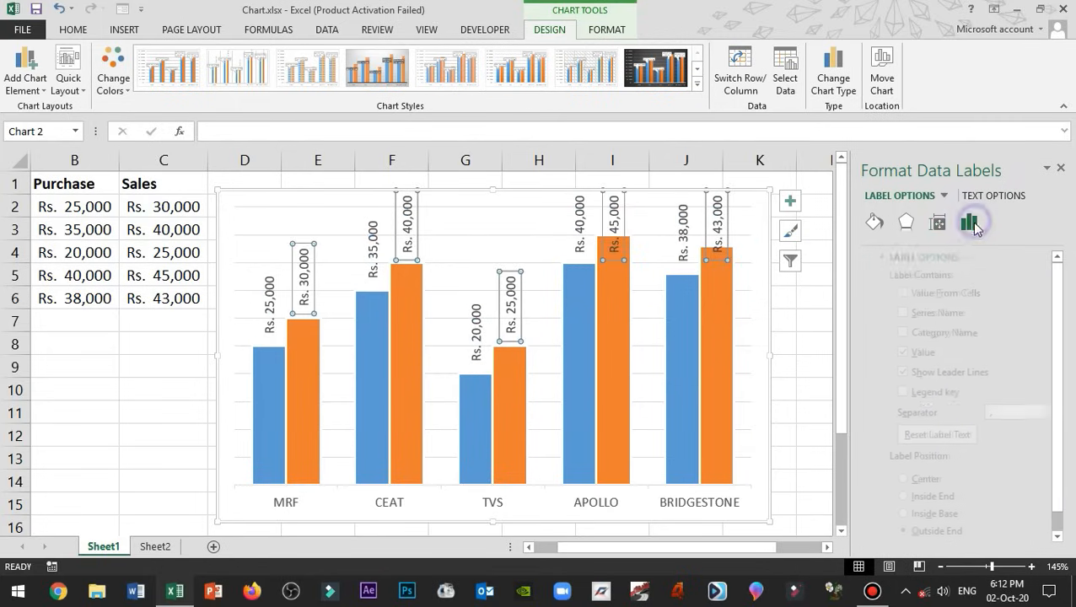
pyautogui.scroll(-1, 1063, 342)
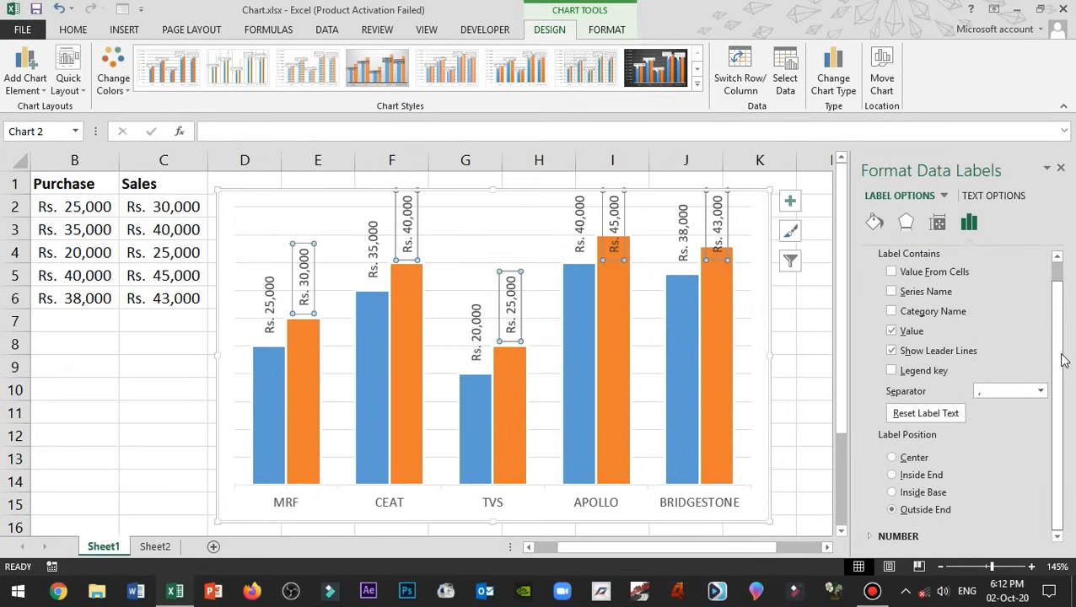
pyautogui.click(892, 474)
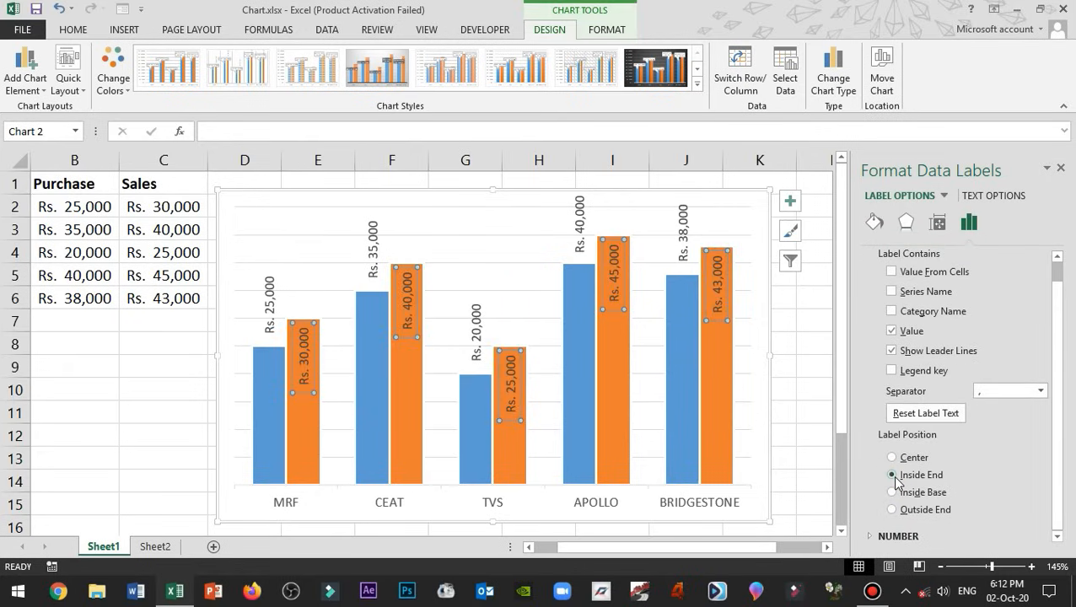
pyautogui.click(892, 493)
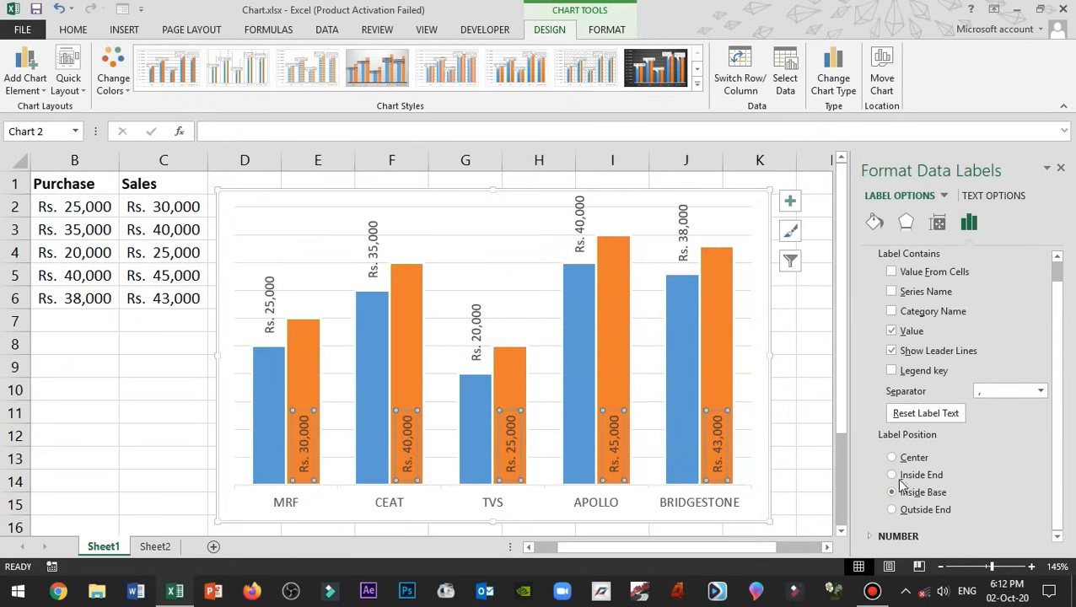
pyautogui.click(908, 509)
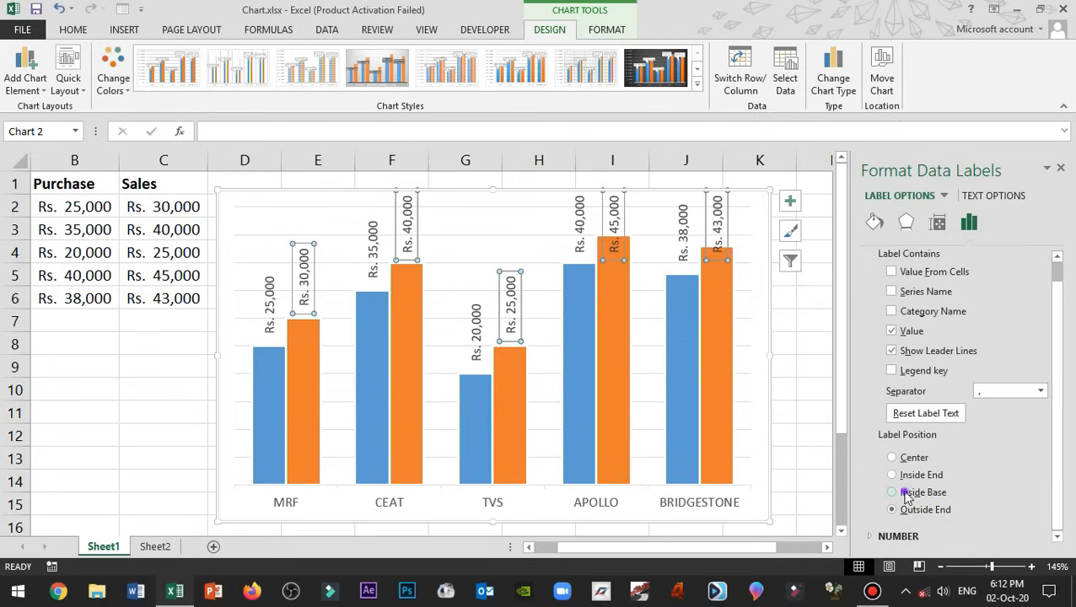
pyautogui.click(905, 493)
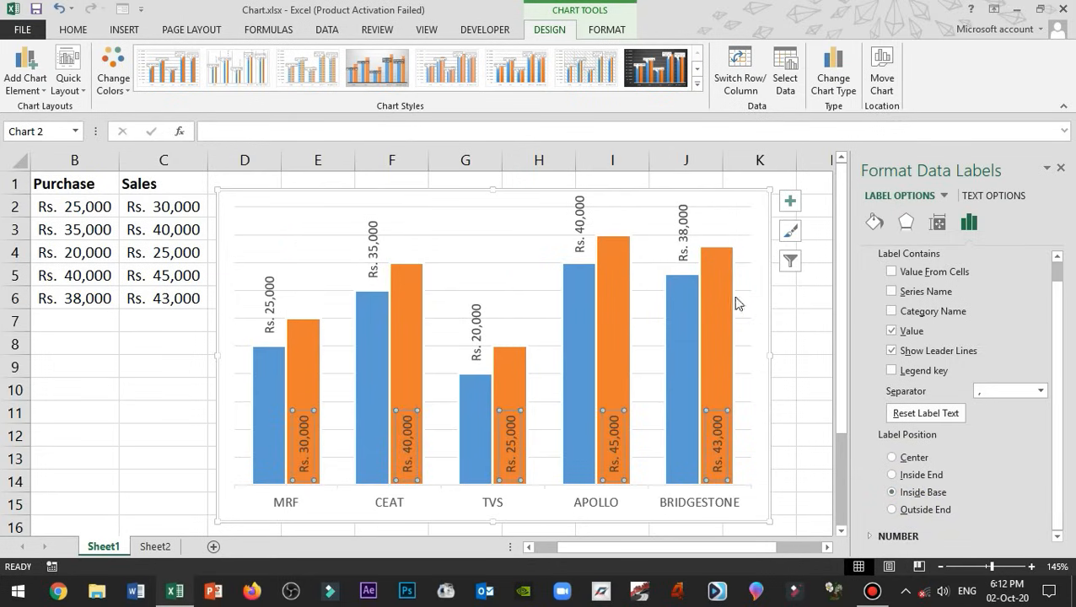
# Set the label position of the Purchase data labels to Inside Base and close the label formatting options.
pyautogui.click(683, 228)
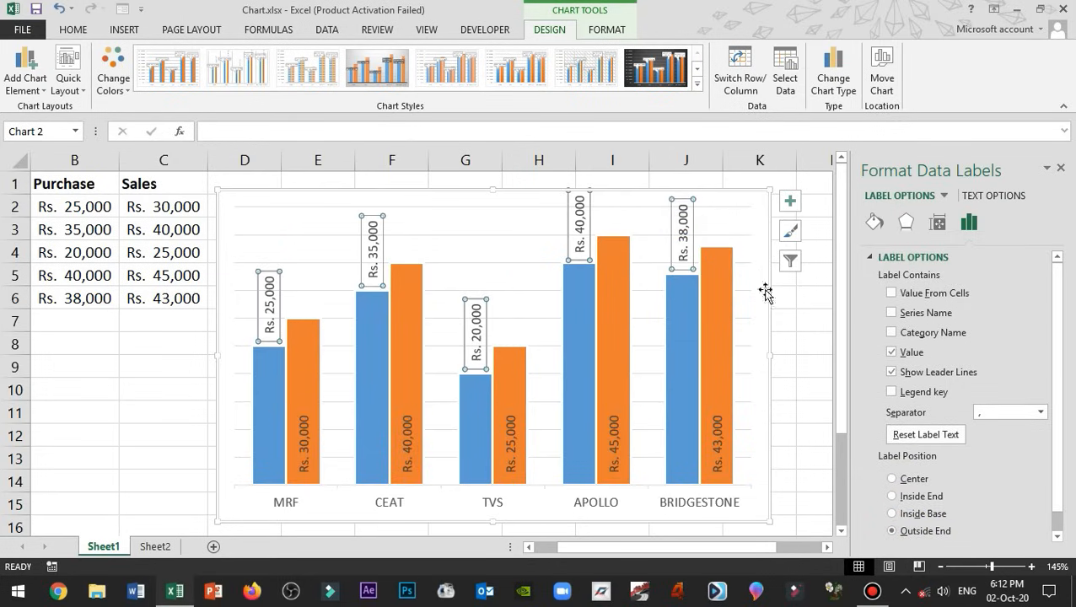
pyautogui.click(913, 515)
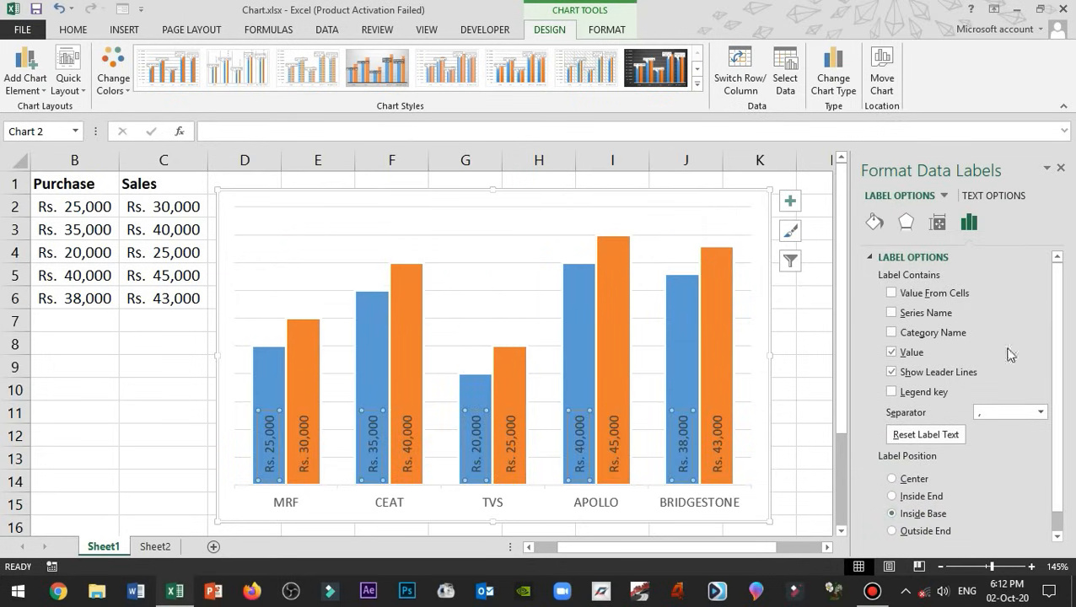
pyautogui.click(1061, 167)
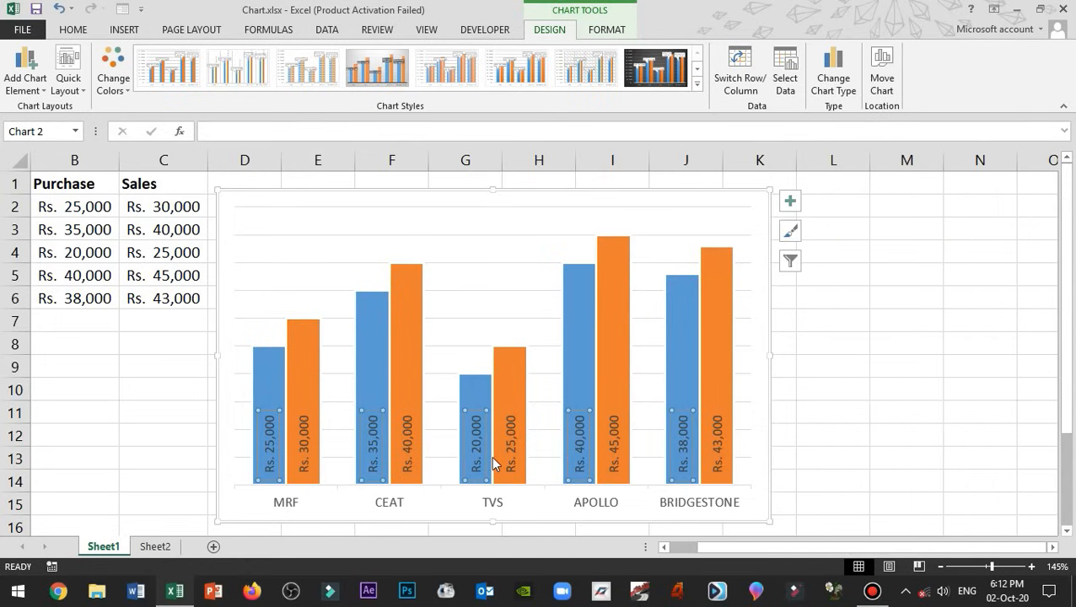
# Change the font color of the Purchase and Sales data labels to white.
pyautogui.moveTo(764, 548); pyautogui.dragTo(689, 552)
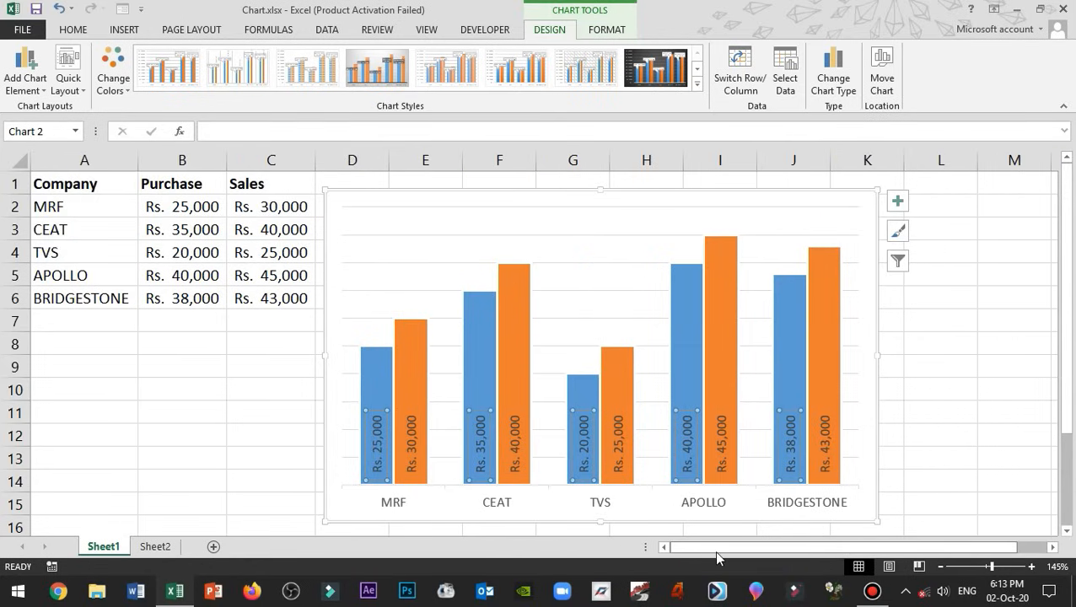
pyautogui.click(80, 31)
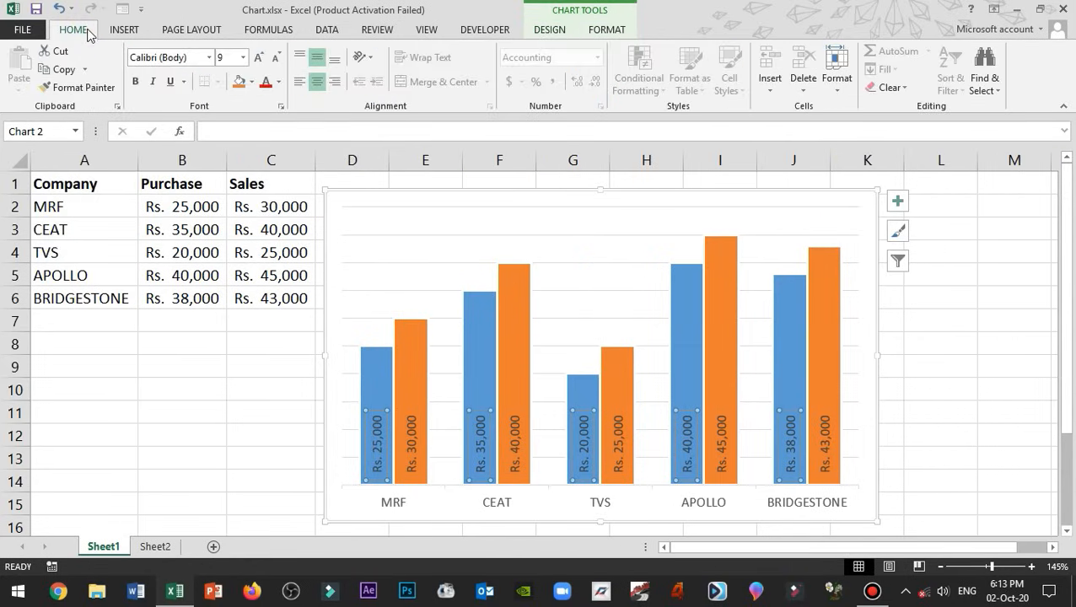
pyautogui.click(279, 81)
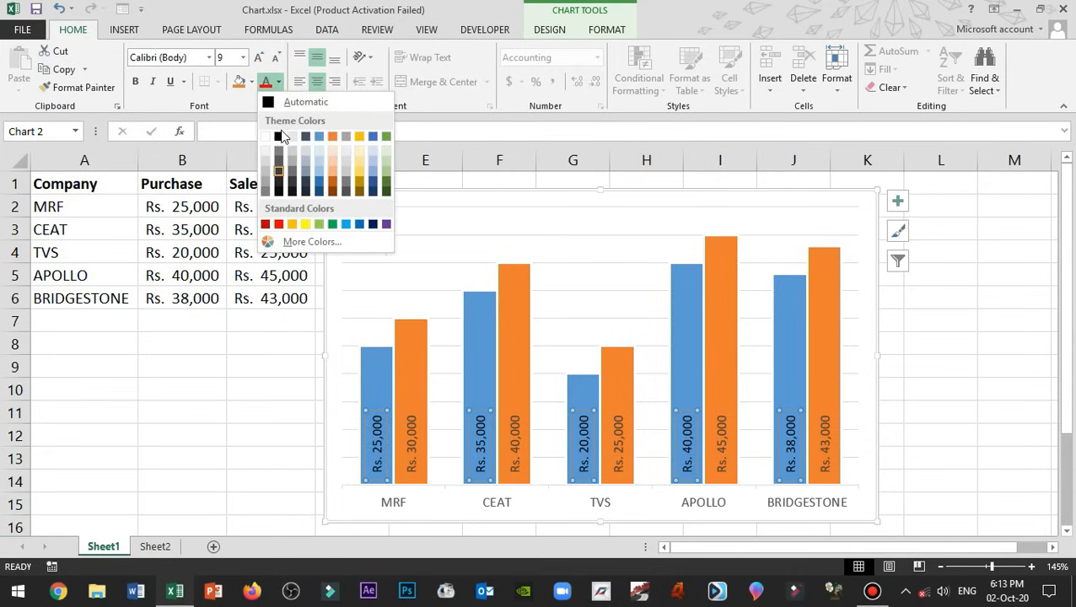
pyautogui.click(267, 136)
pyautogui.click(416, 424)
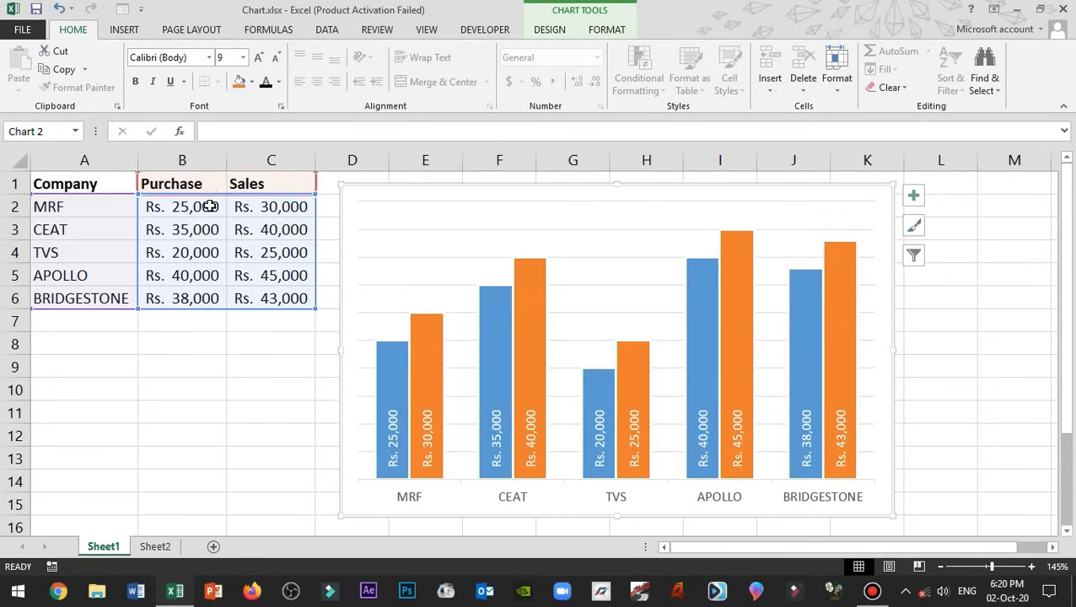
# Choose the Combo chart type for the column chart, using the Clustered Column - Line combination.
pyautogui.click(548, 32)
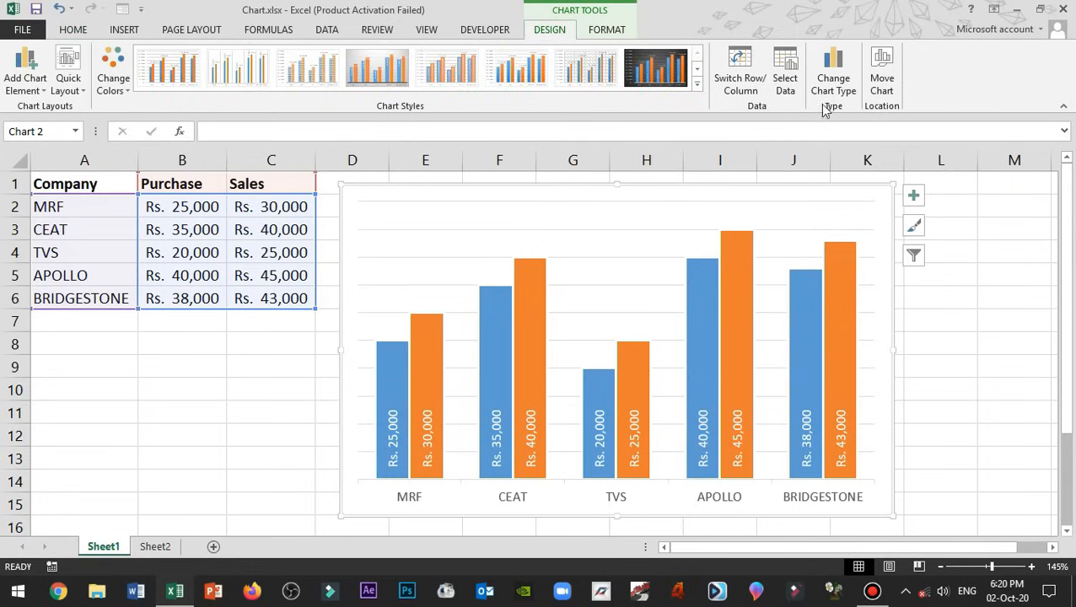
pyautogui.click(834, 76)
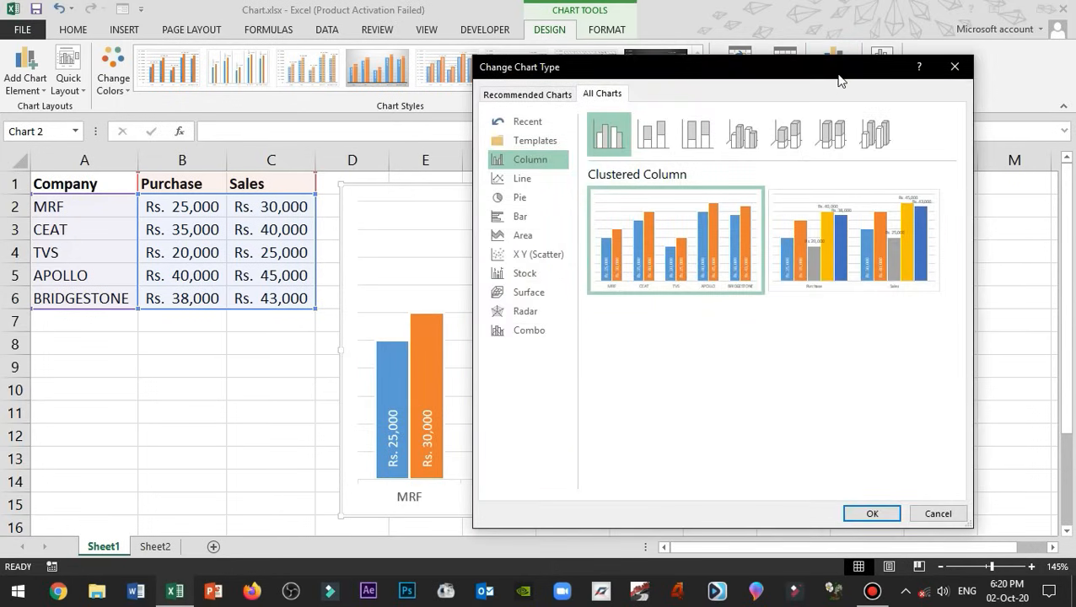
pyautogui.click(542, 333)
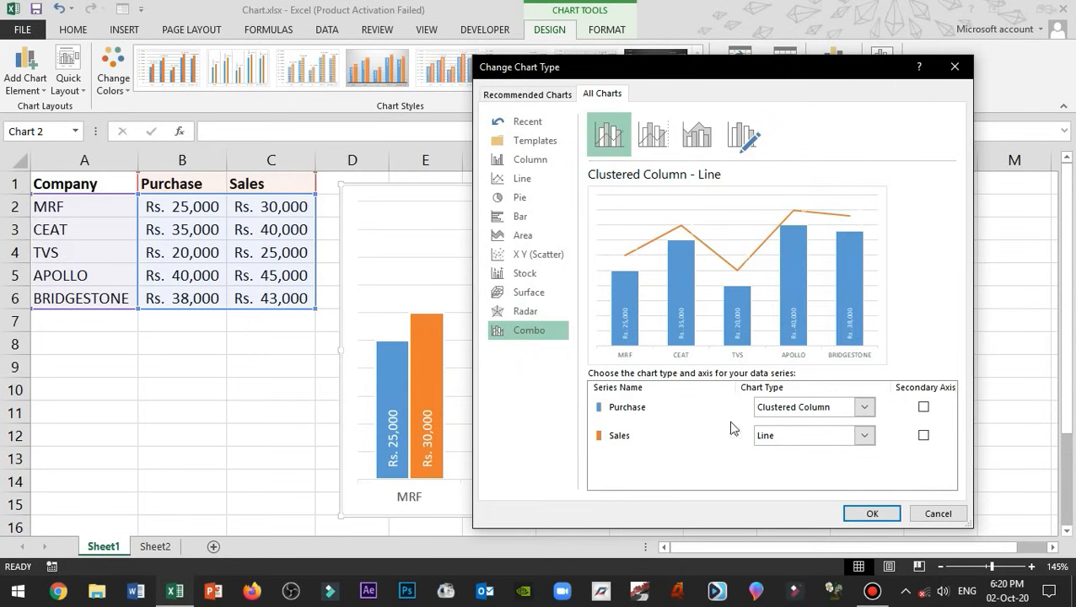
pyautogui.click(864, 407)
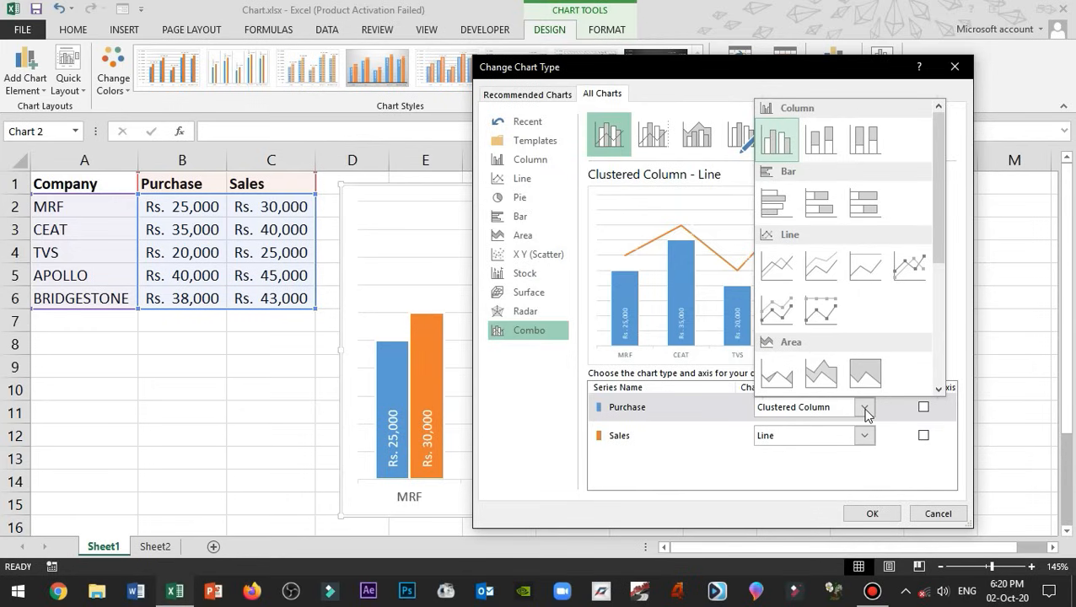
pyautogui.click(644, 412)
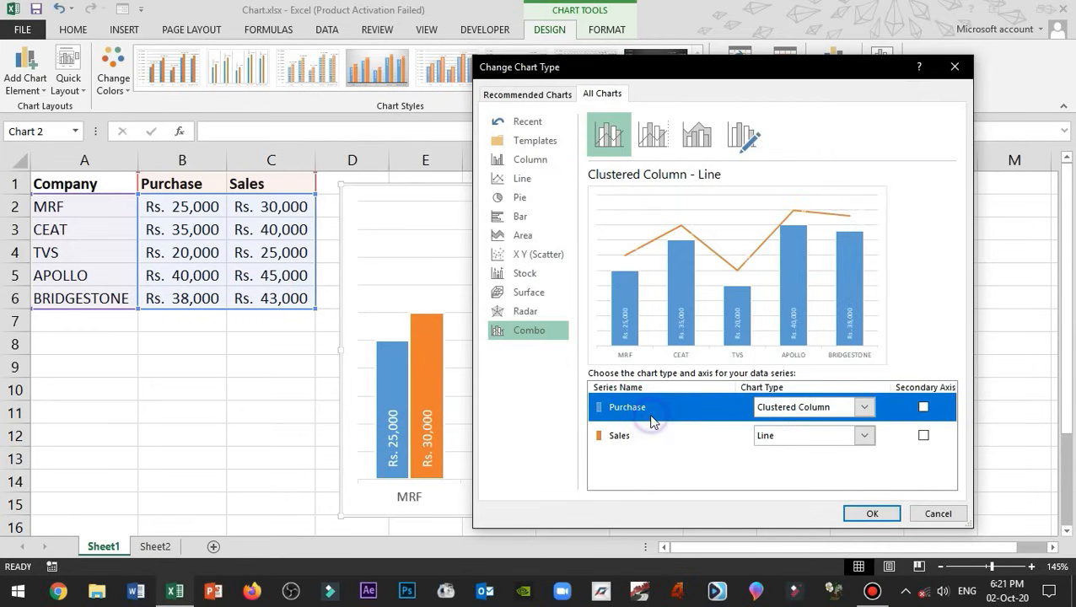
# Try Stacked Line for the Sales series, settle on Line with Markers, and apply the combo chart with Purchase as Clustered Column.
pyautogui.click(673, 445)
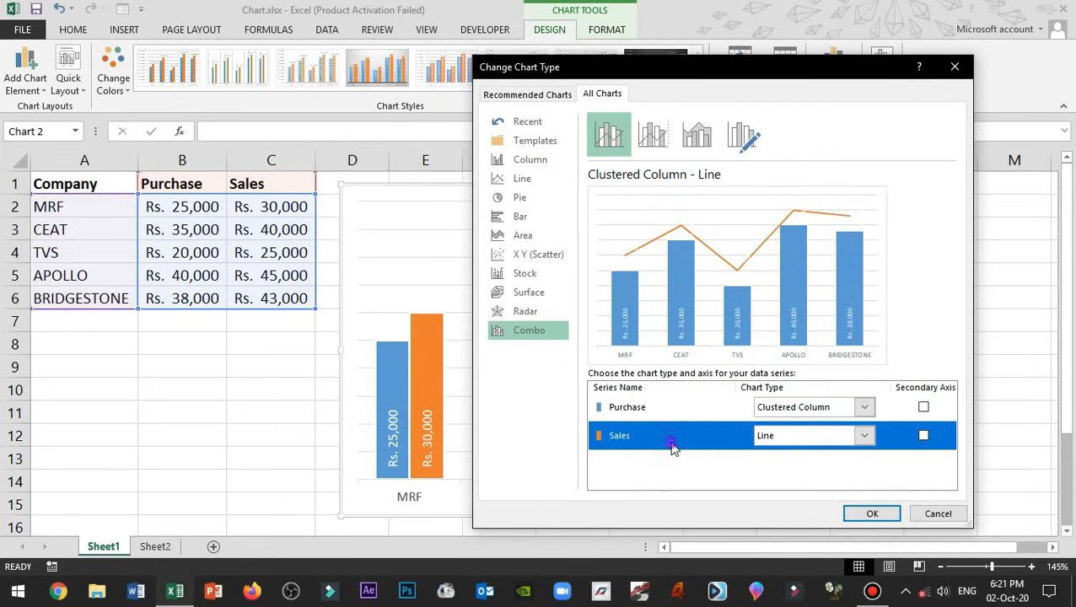
pyautogui.click(862, 436)
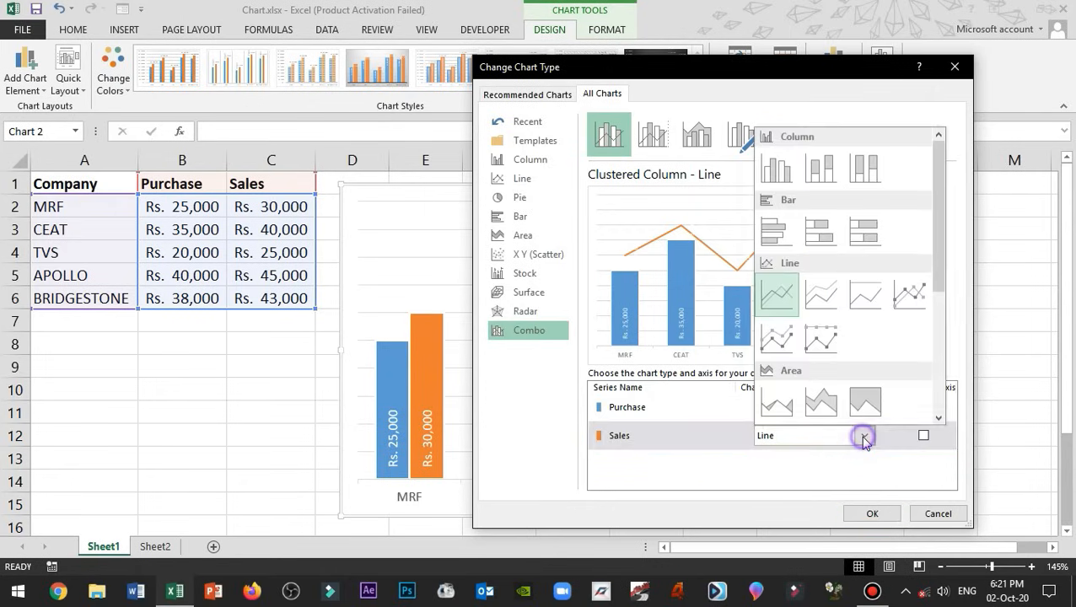
pyautogui.click(824, 287)
pyautogui.click(864, 435)
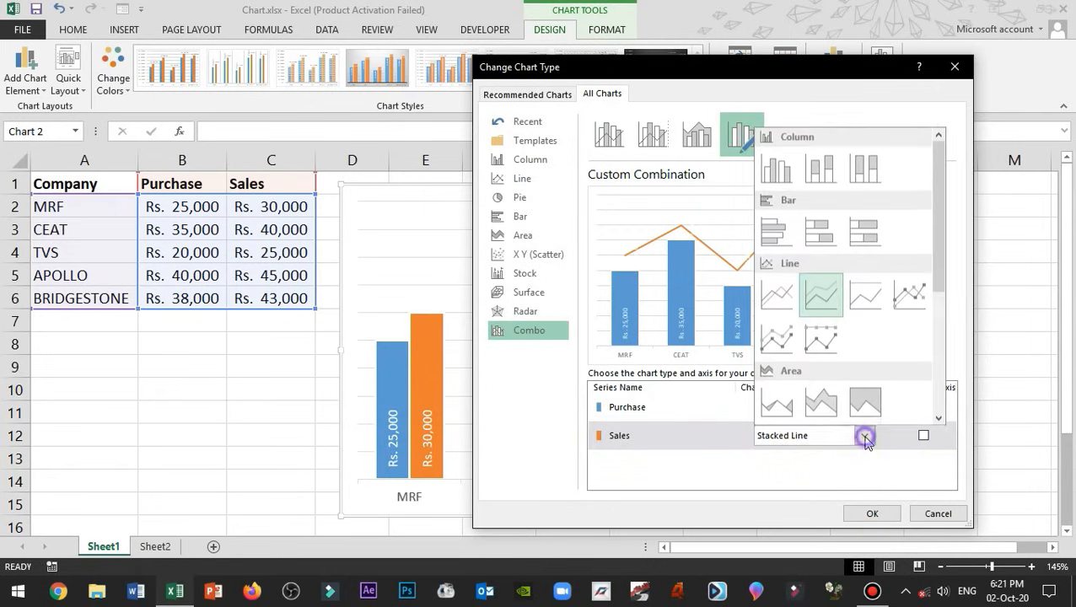
pyautogui.click(898, 296)
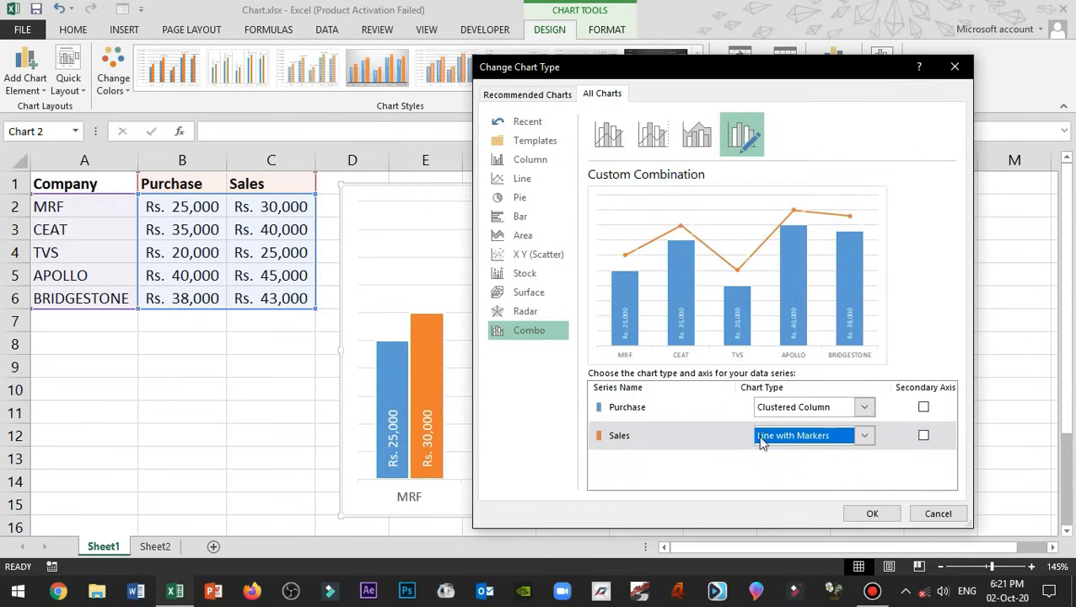
pyautogui.click(660, 403)
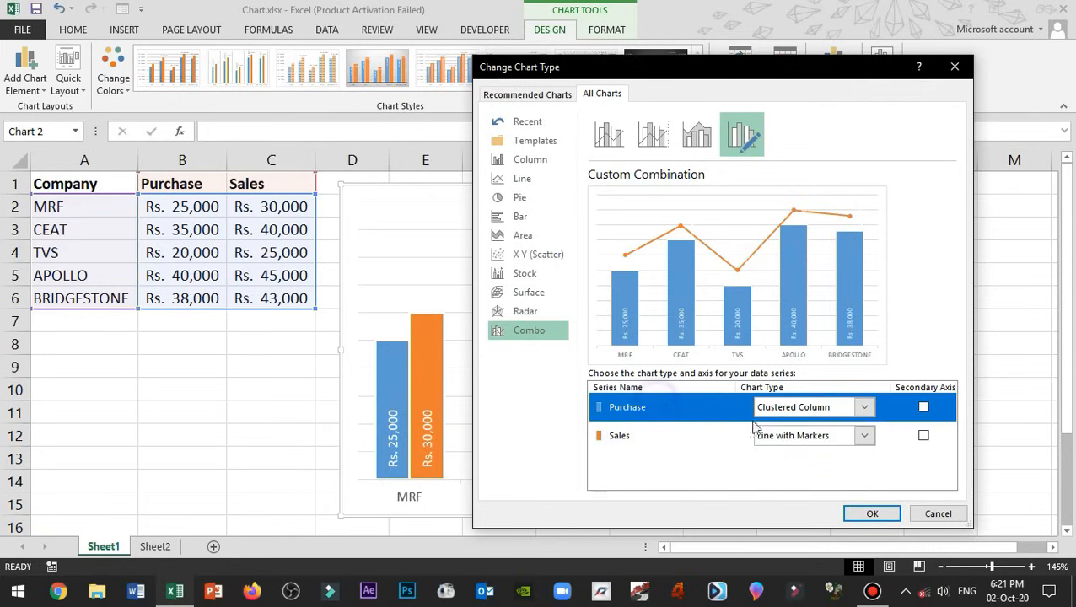
pyautogui.click(710, 439)
pyautogui.click(708, 410)
pyautogui.click(697, 435)
pyautogui.click(707, 408)
pyautogui.click(874, 512)
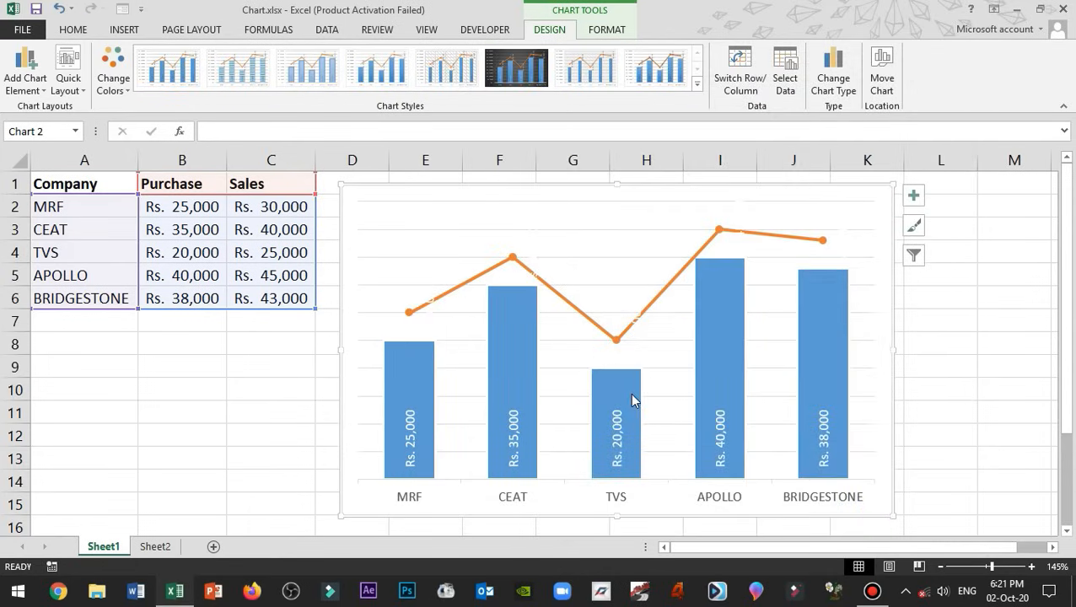
# Change the font color of the Sales line's data labels to black.
pyautogui.click(73, 30)
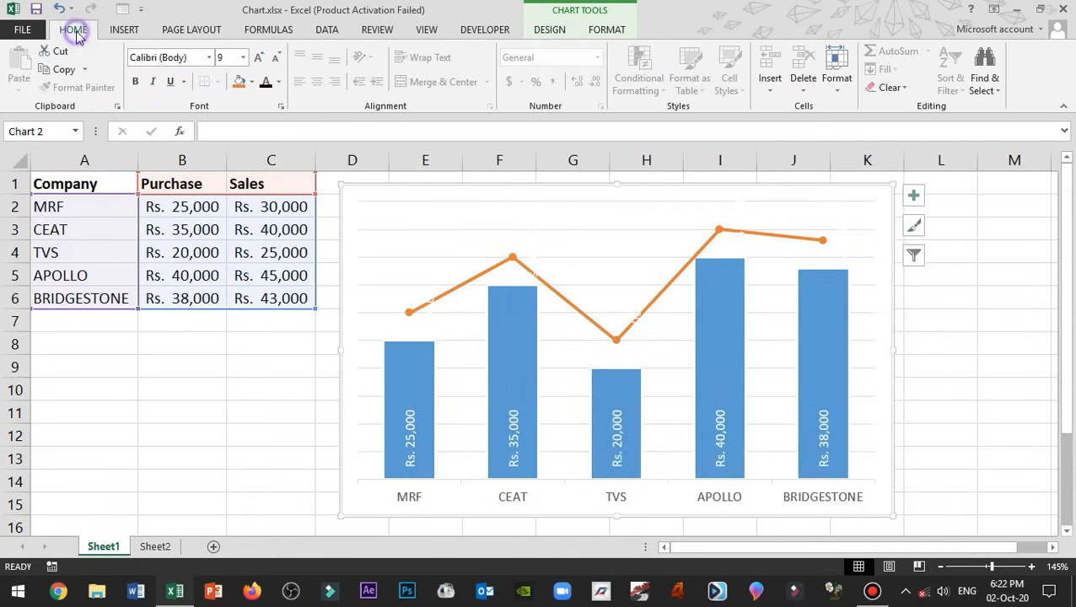
pyautogui.click(519, 296)
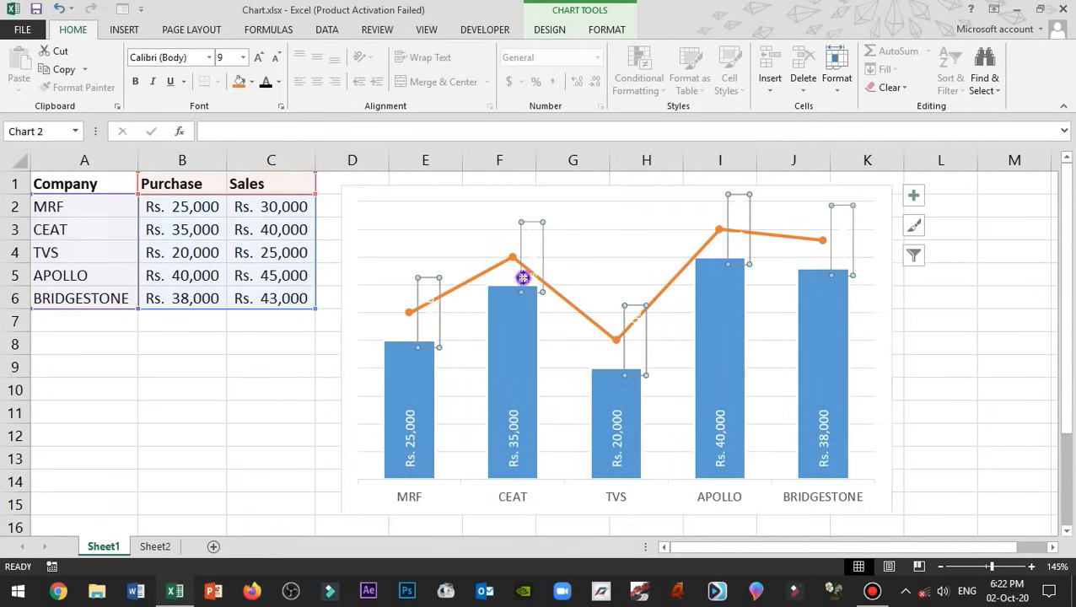
pyautogui.click(271, 84)
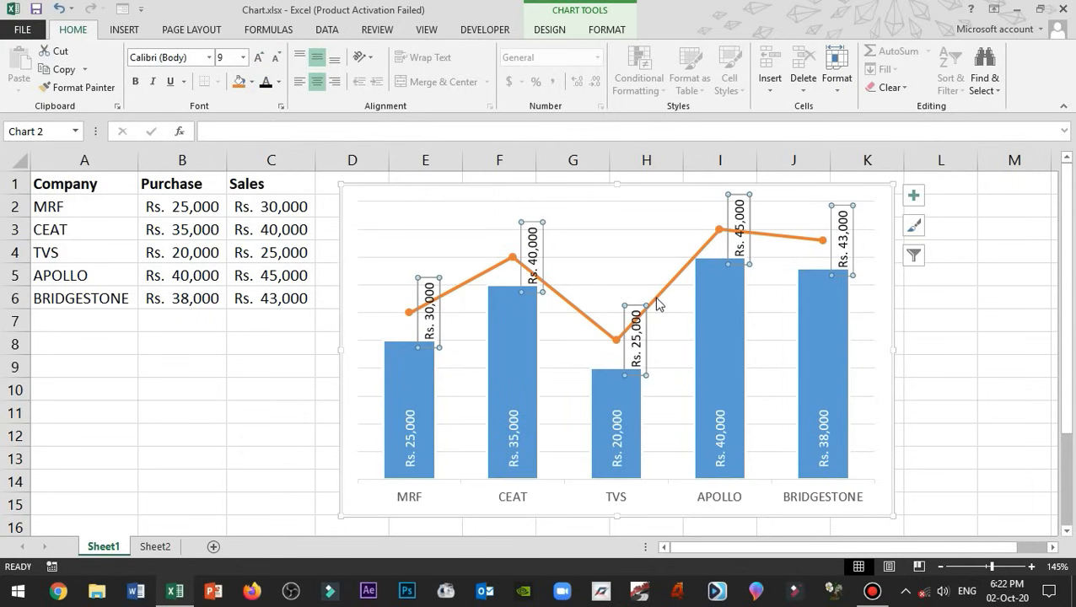
# Set the text direction of the Sales data labels to Horizontal and close the label formatting options.
pyautogui.click(917, 199)
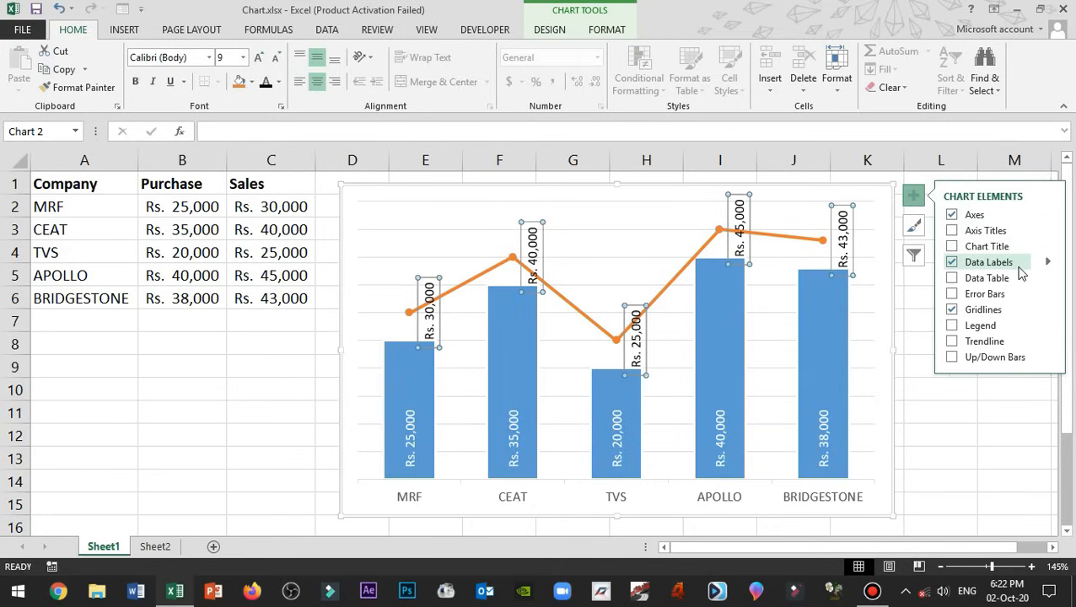
pyautogui.click(1048, 262)
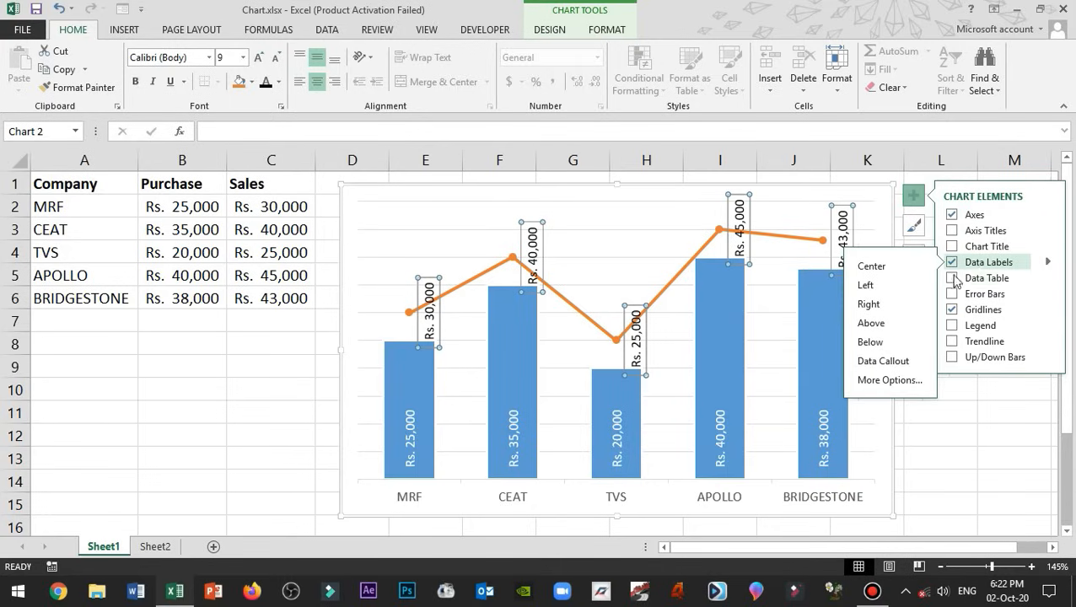
pyautogui.click(889, 381)
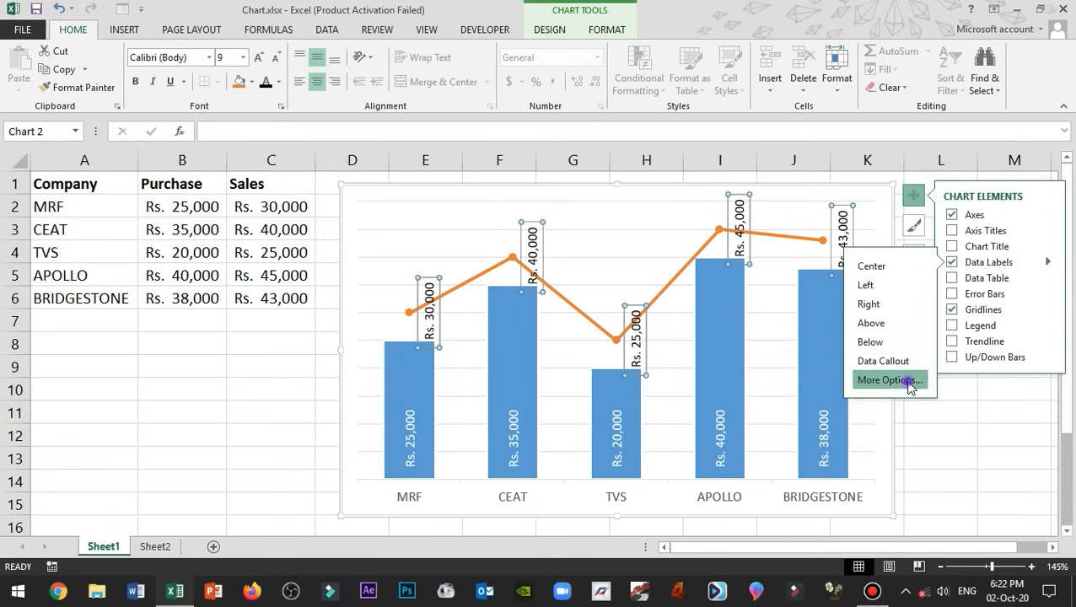
pyautogui.click(940, 221)
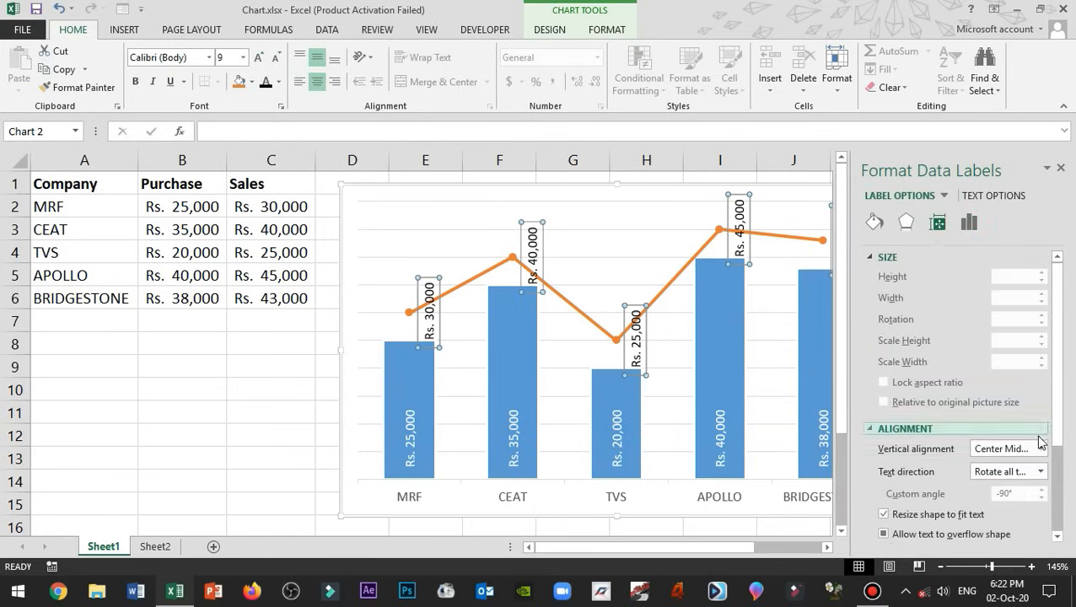
pyautogui.click(1034, 469)
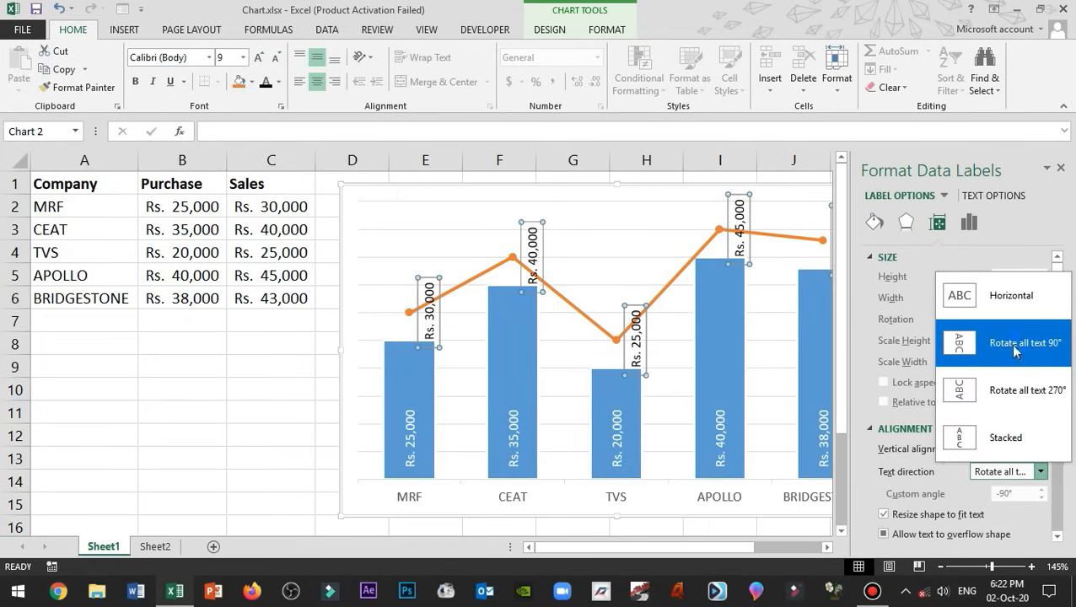
pyautogui.click(1013, 301)
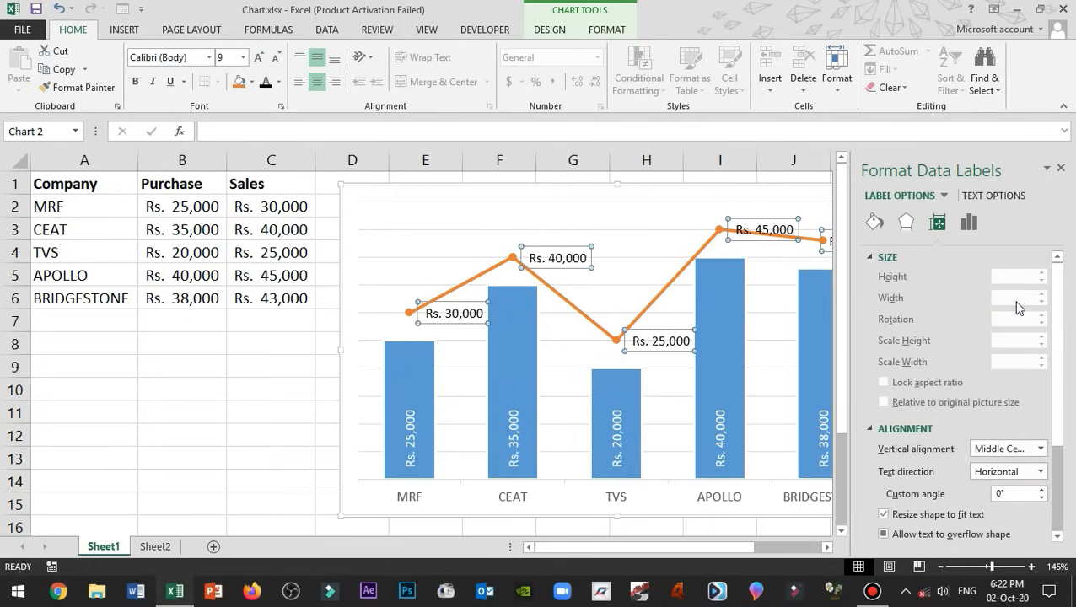
pyautogui.click(1060, 167)
# Position the Sales data labels below the line's markers.
pyautogui.click(914, 195)
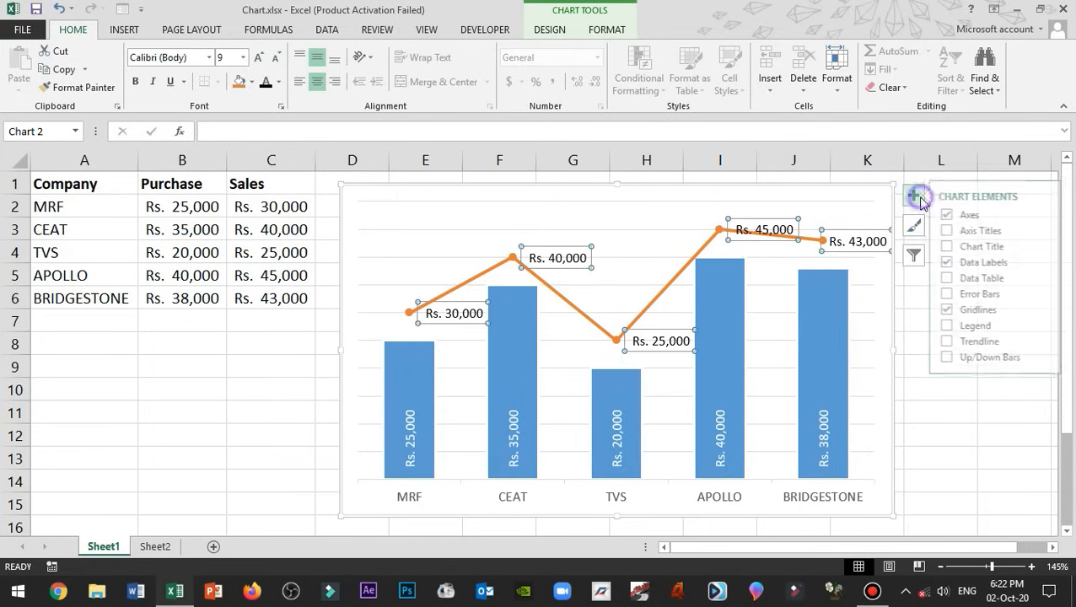
pyautogui.click(1051, 264)
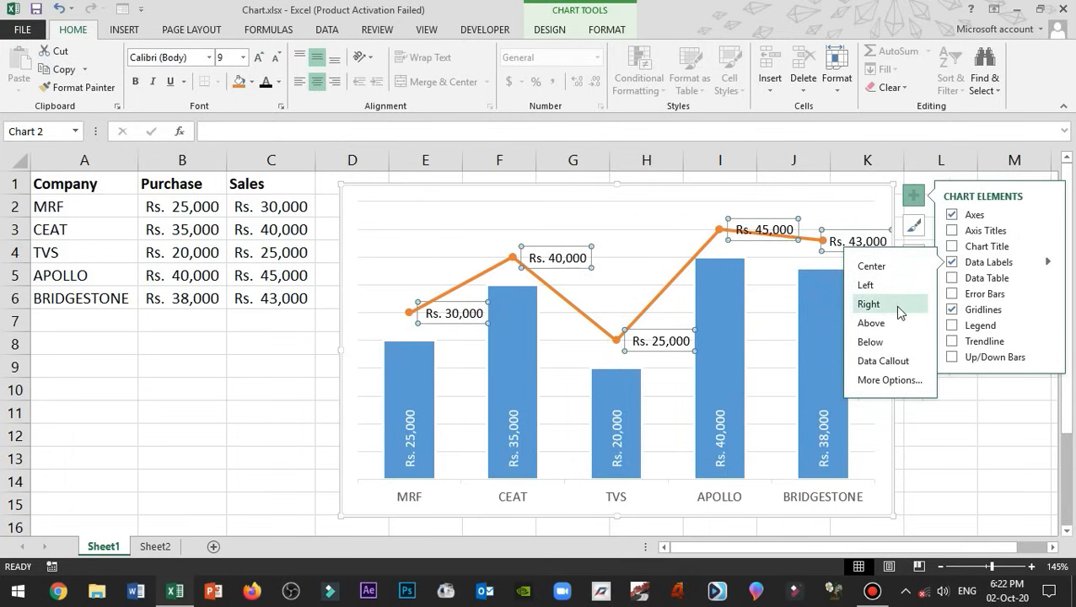
pyautogui.click(893, 342)
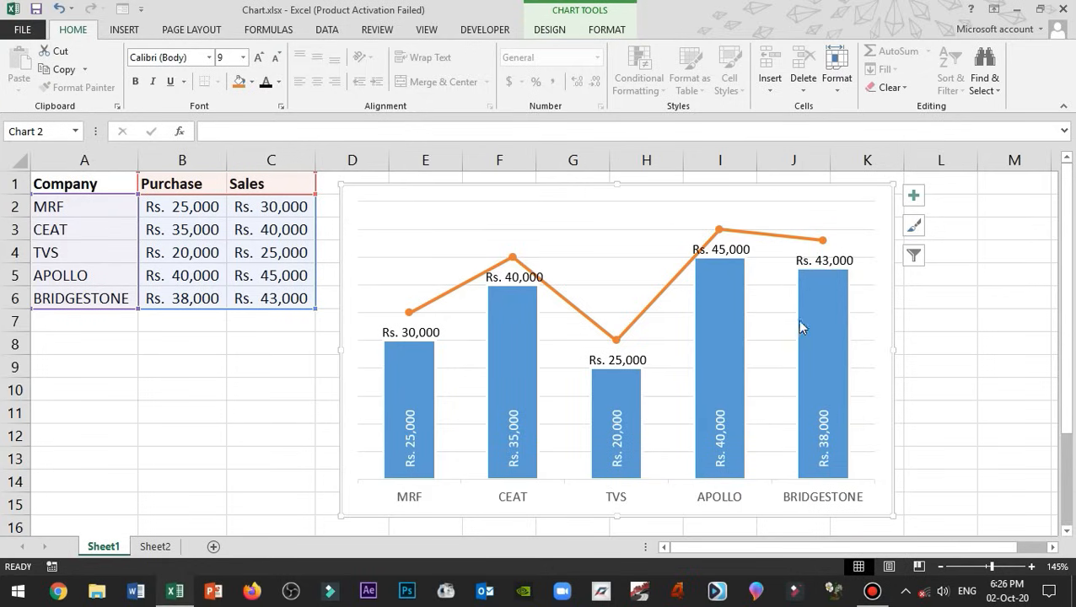
# Save the combo chart as a chart template named Sales.
pyautogui.rightClick(877, 373)
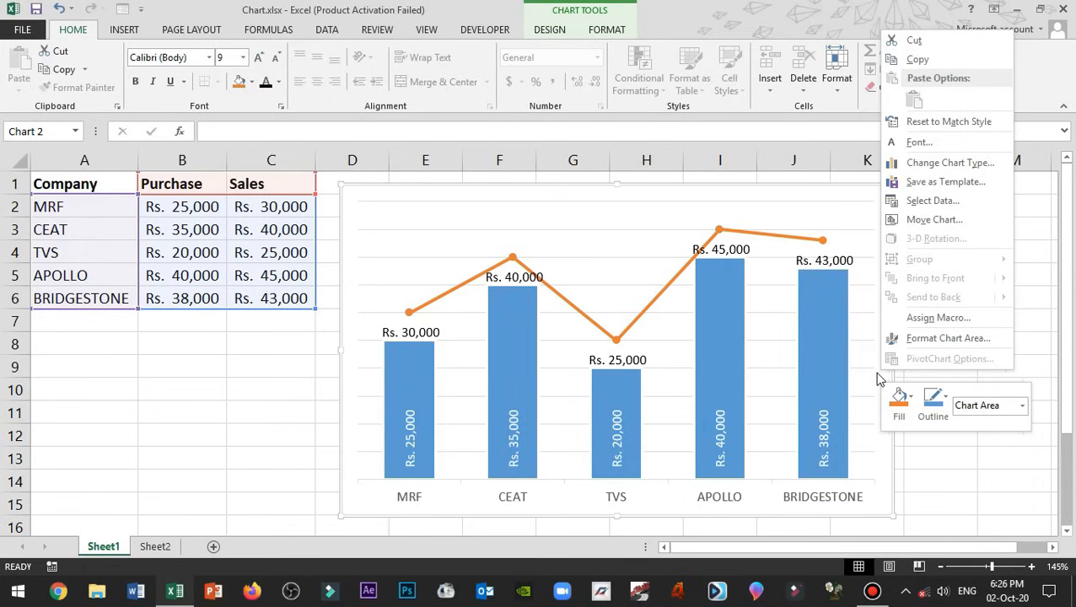
pyautogui.click(978, 182)
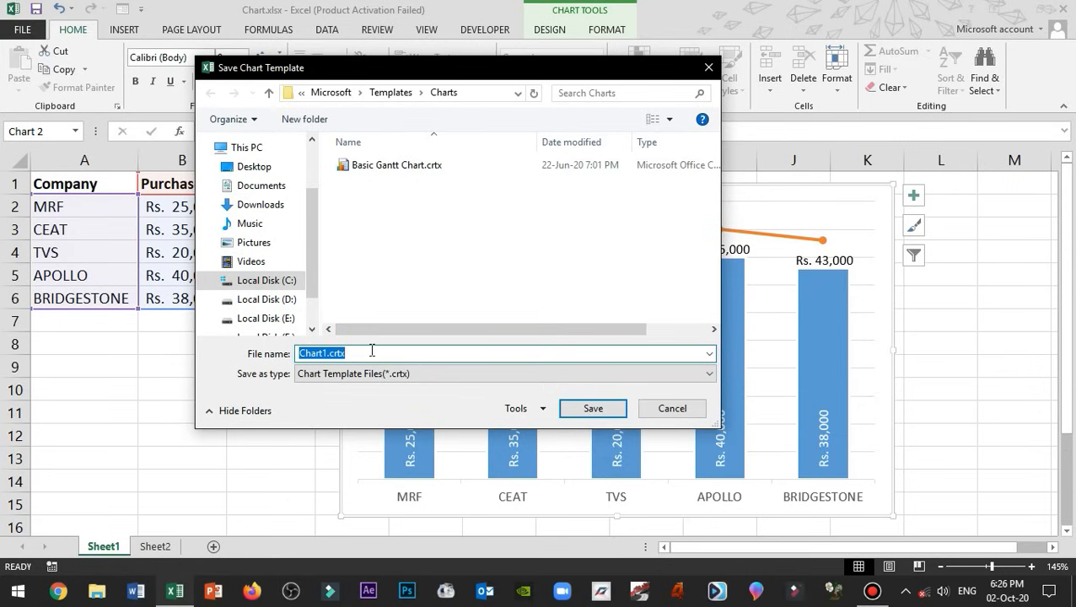
pyautogui.write('Sales')
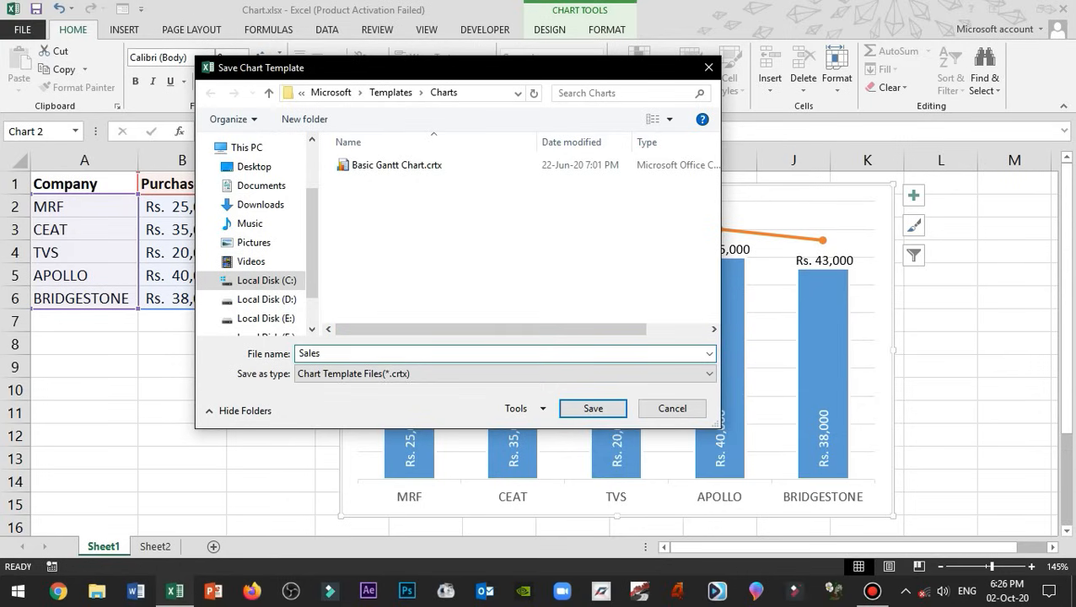
pyautogui.click(588, 408)
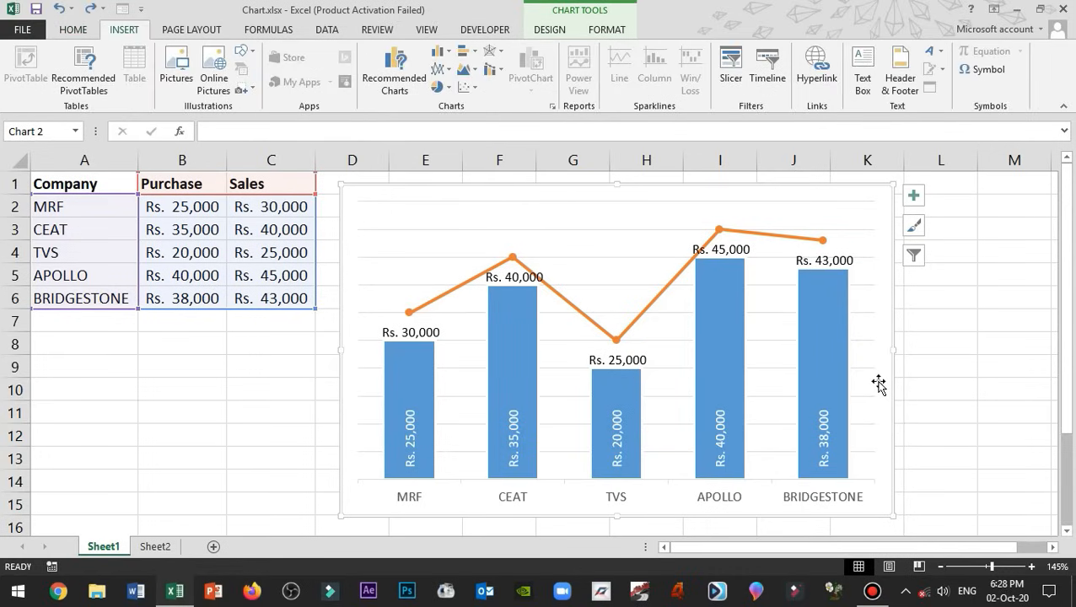
# Delete the existing chart, insert a new one for A1:C6 from the Sales template, and place it beside the data.
pyautogui.press('Delete')
pyautogui.moveTo(85, 182); pyautogui.dragTo(240, 287)
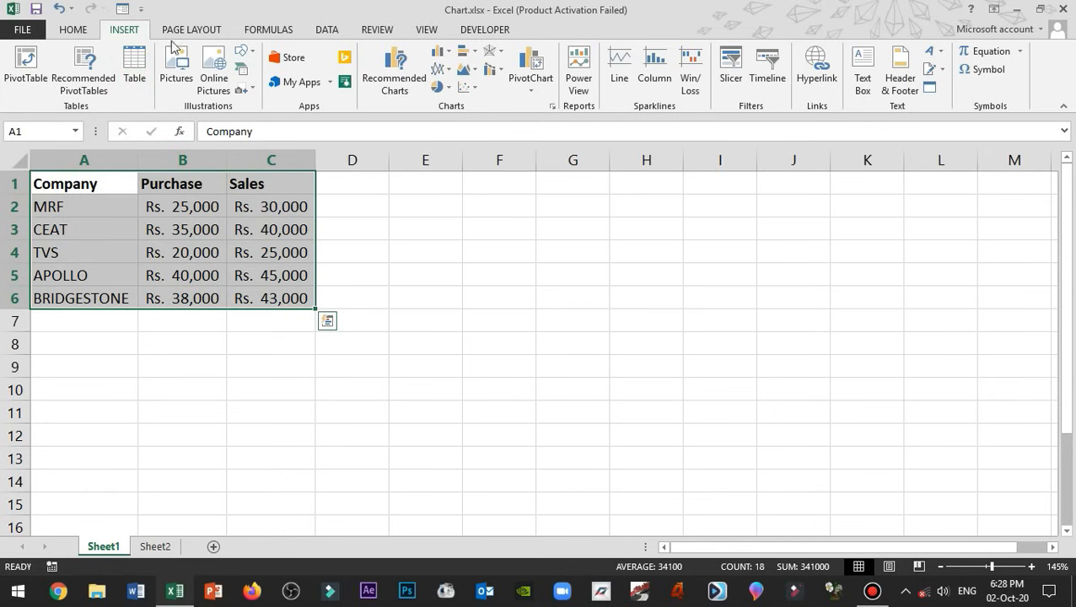
pyautogui.click(552, 108)
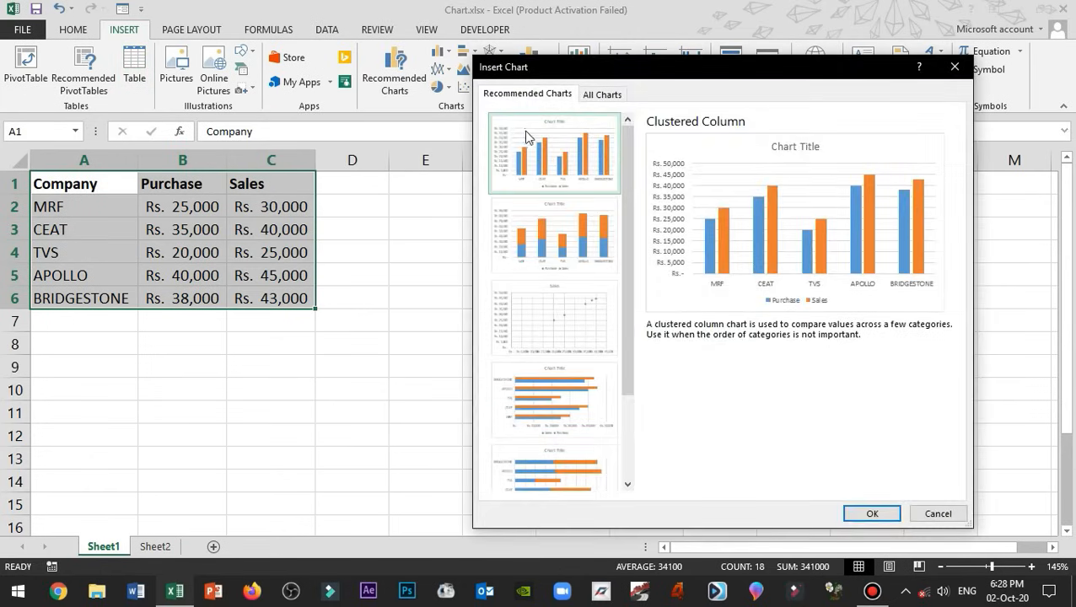
pyautogui.click(602, 94)
pyautogui.click(560, 140)
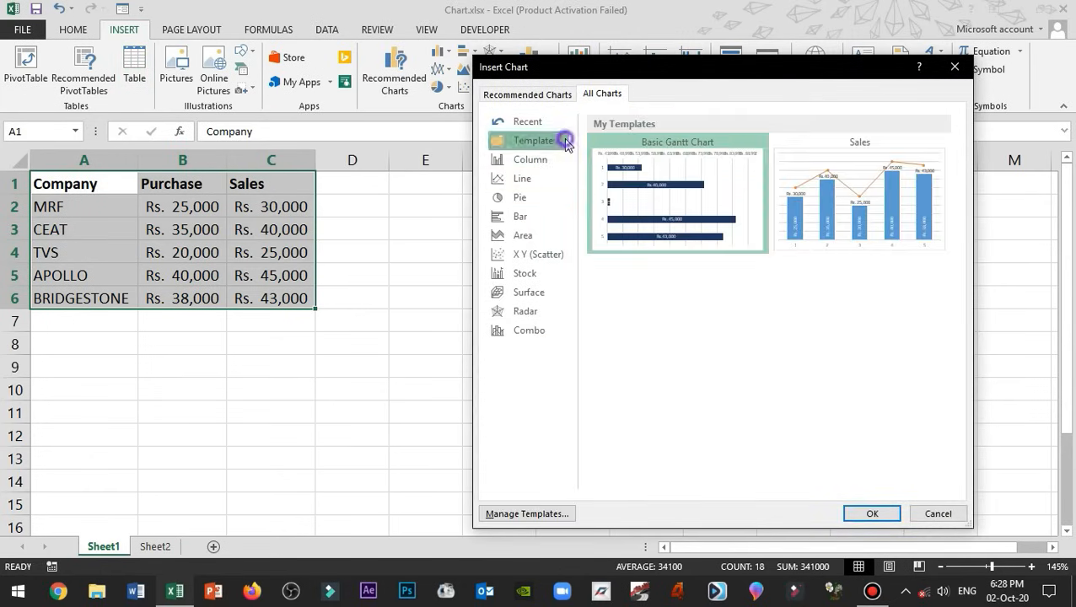
pyautogui.click(672, 171)
pyautogui.moveTo(870, 164)
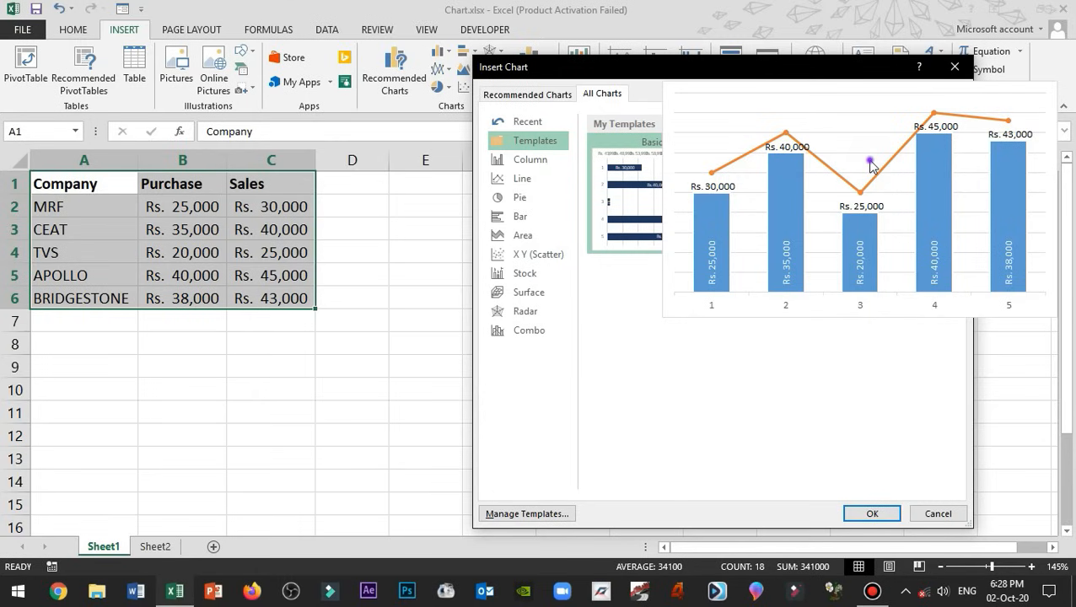
pyautogui.click(868, 161)
pyautogui.click(875, 515)
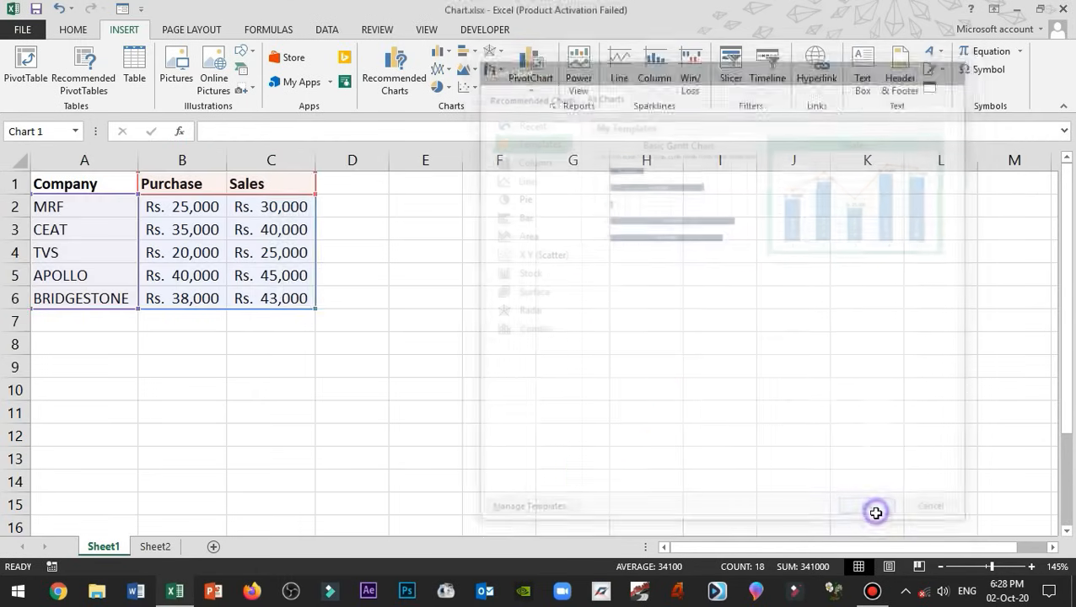
pyautogui.moveTo(581, 198); pyautogui.dragTo(647, 192)
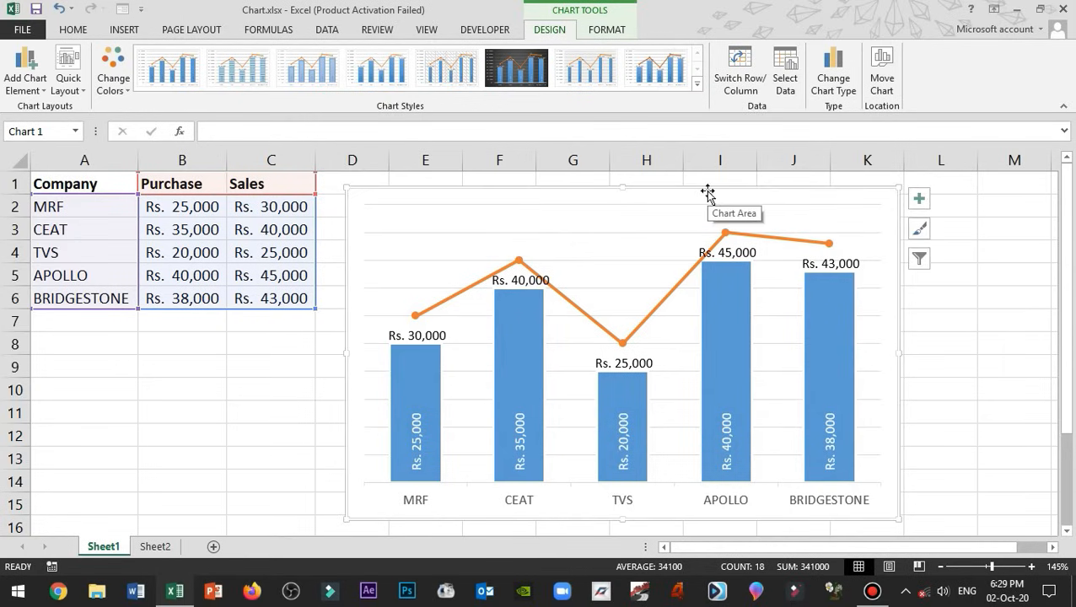
# Delete the template-based chart, insert a default chart from A1:C6, and place it beside the data.
pyautogui.press('Delete')
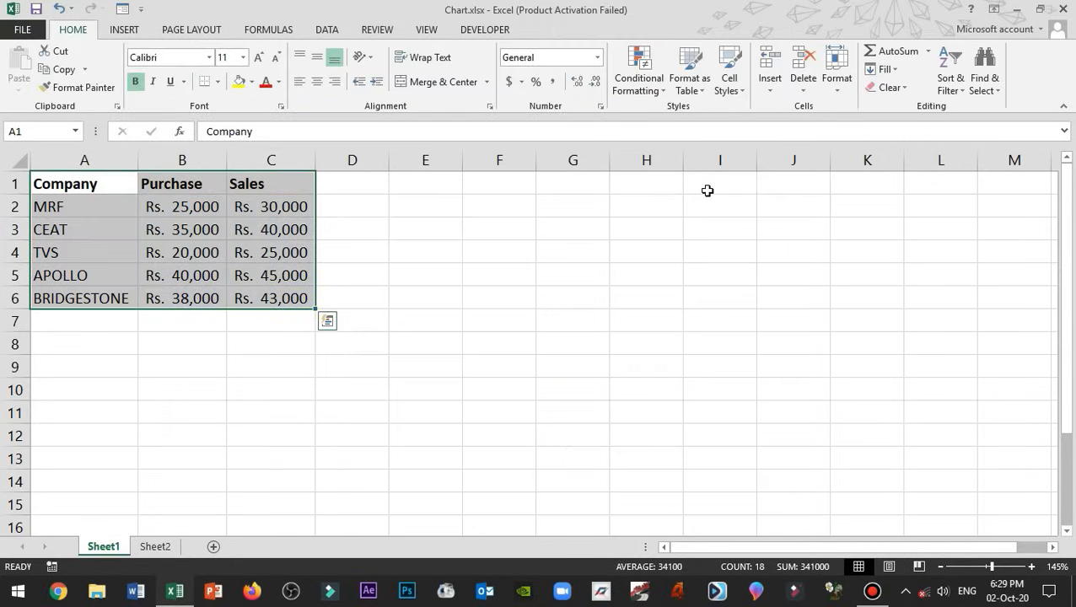
pyautogui.click(413, 252)
pyautogui.click(91, 184)
pyautogui.moveTo(91, 184); pyautogui.dragTo(281, 297)
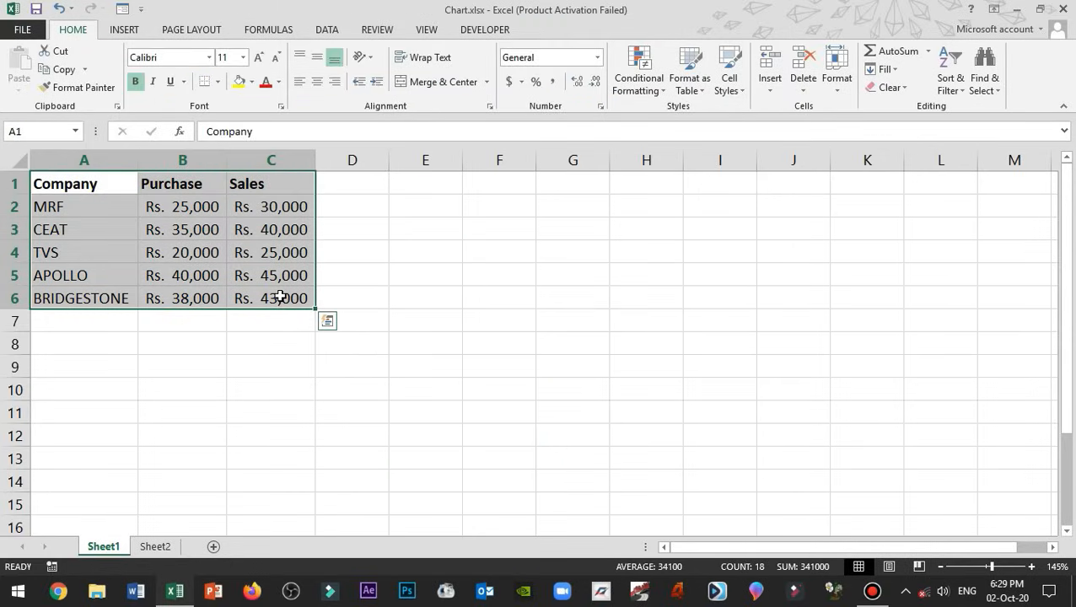
pyautogui.hotkey('alt', 'F1')
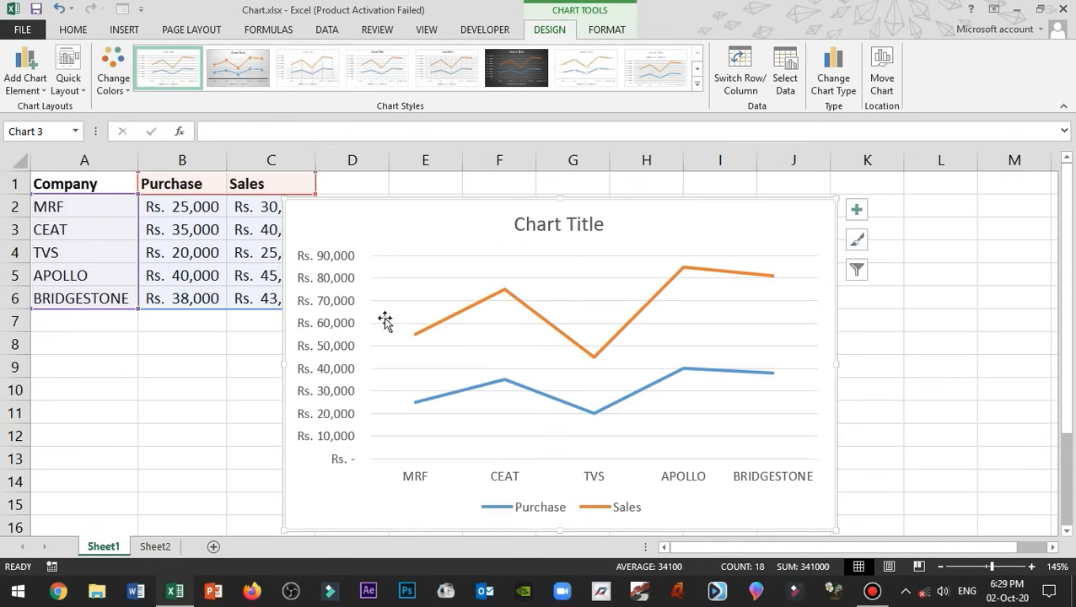
pyautogui.moveTo(432, 211); pyautogui.dragTo(504, 189)
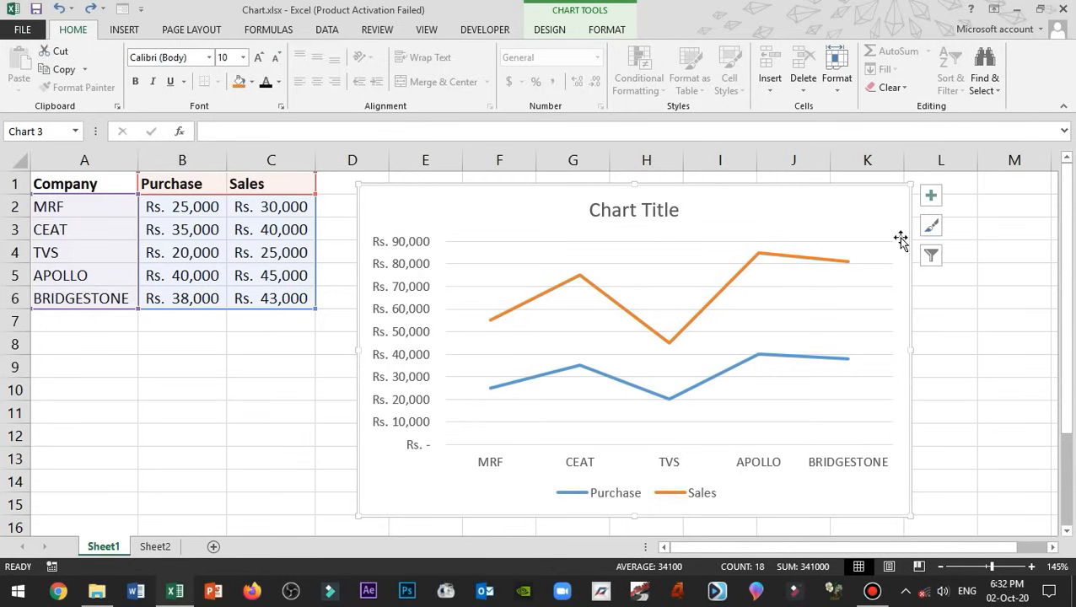
# Set Clustered Column as the default chart type and change the current chart to Clustered Column.
pyautogui.click(547, 31)
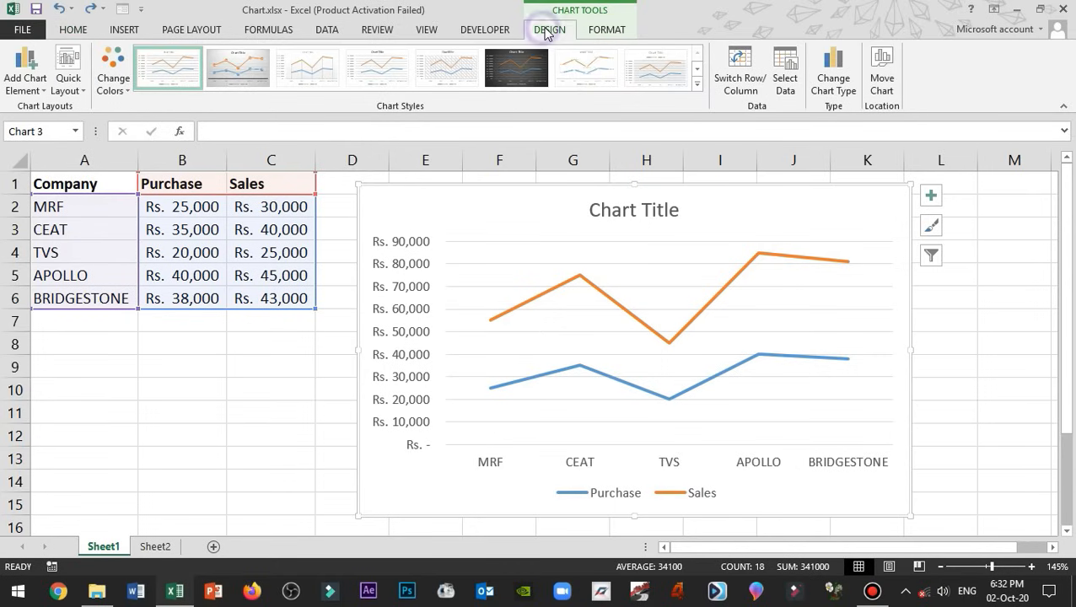
pyautogui.click(845, 77)
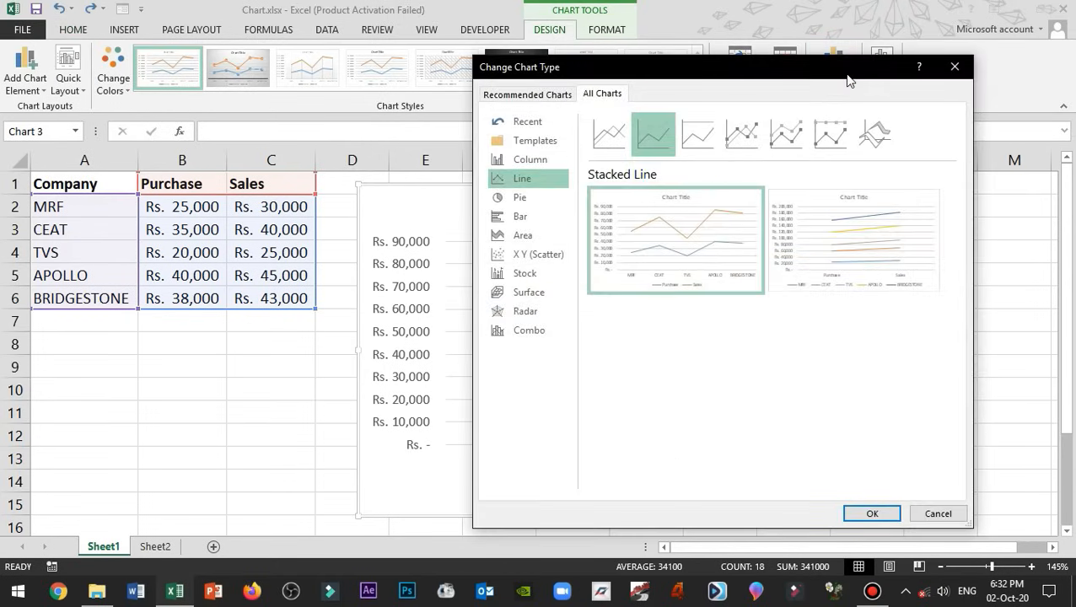
pyautogui.click(524, 161)
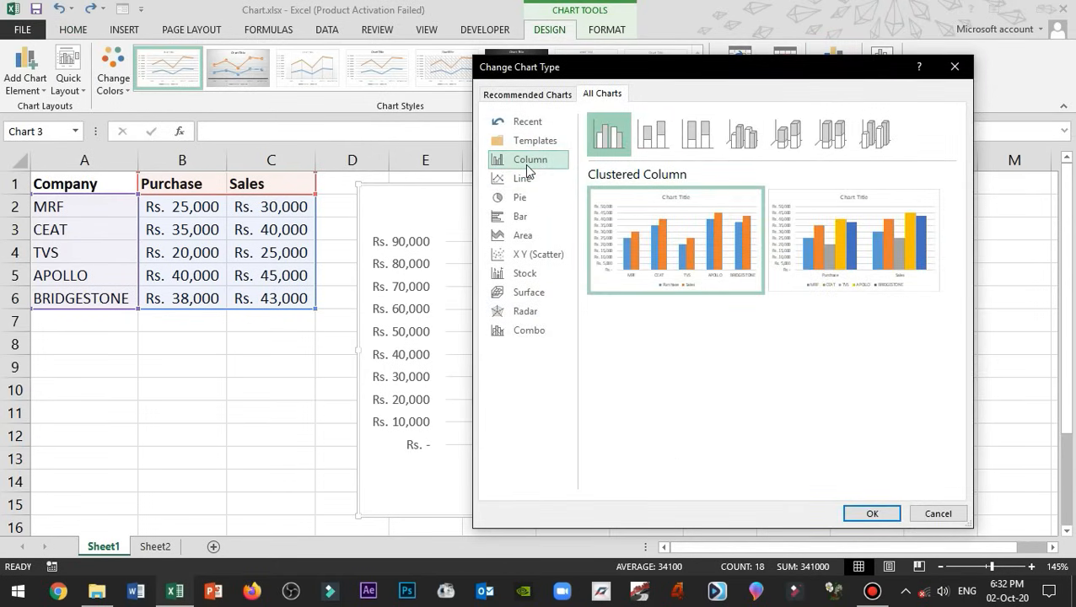
pyautogui.rightClick(614, 133)
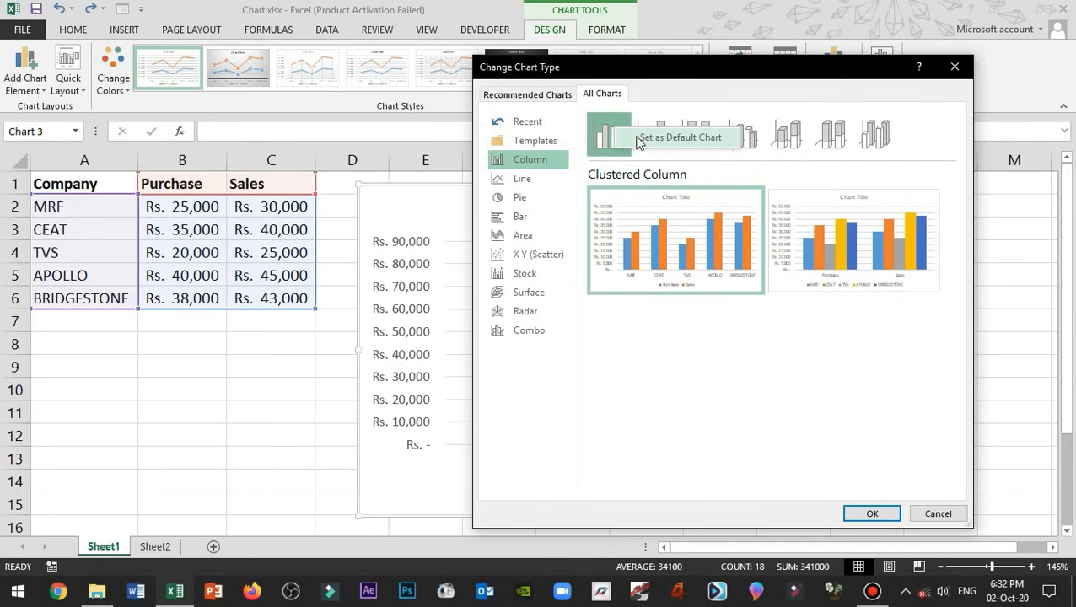
pyautogui.click(642, 139)
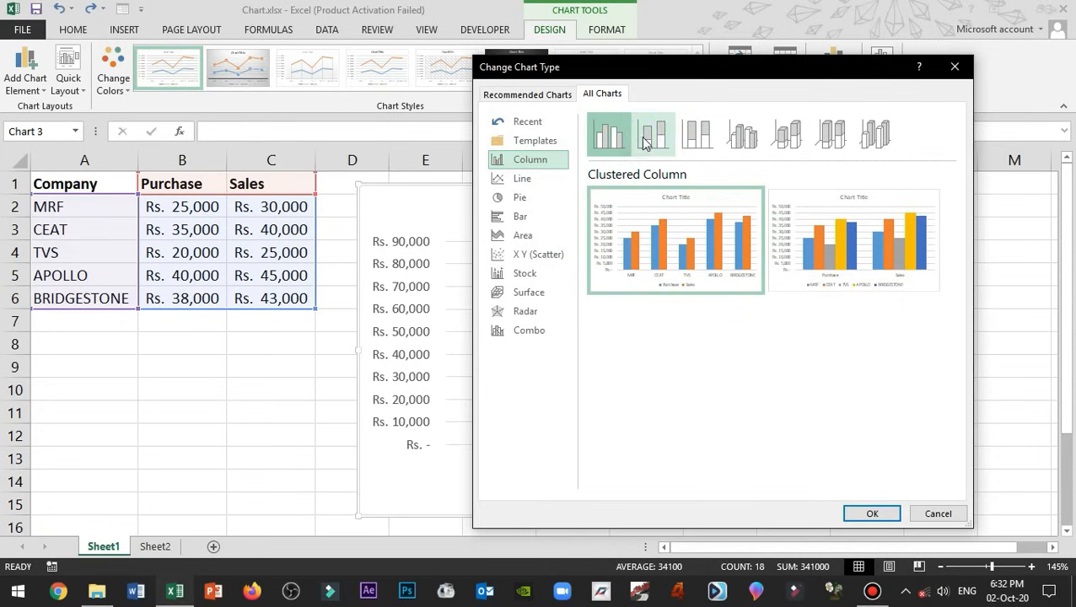
pyautogui.click(877, 514)
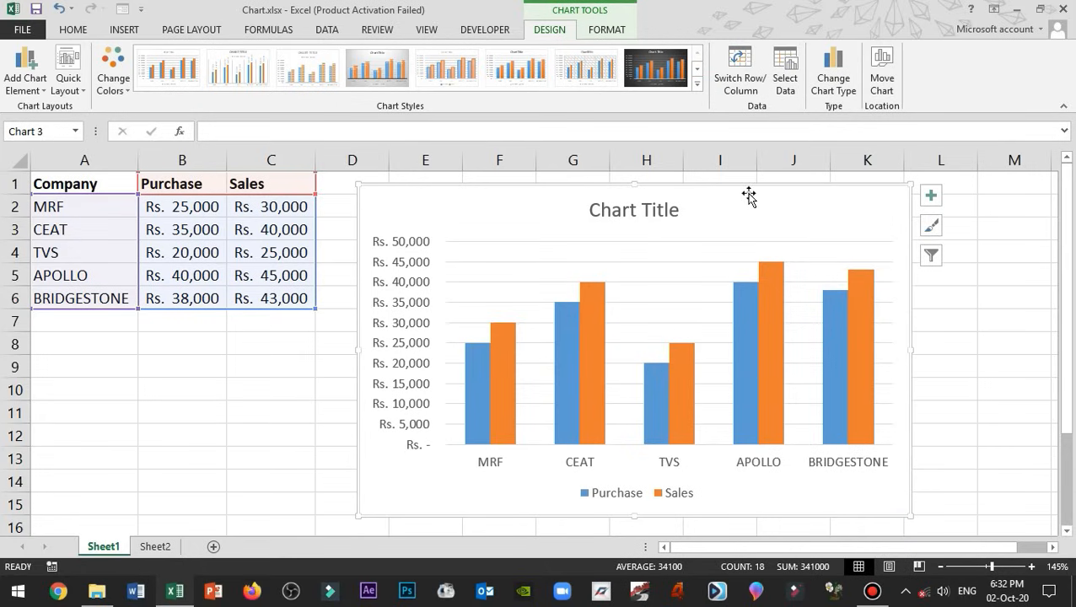
# Delete the column chart, insert a fresh default chart from A1:C6, and move it clear of the data.
pyautogui.press('Delete')
pyautogui.moveTo(110, 183); pyautogui.dragTo(259, 288)
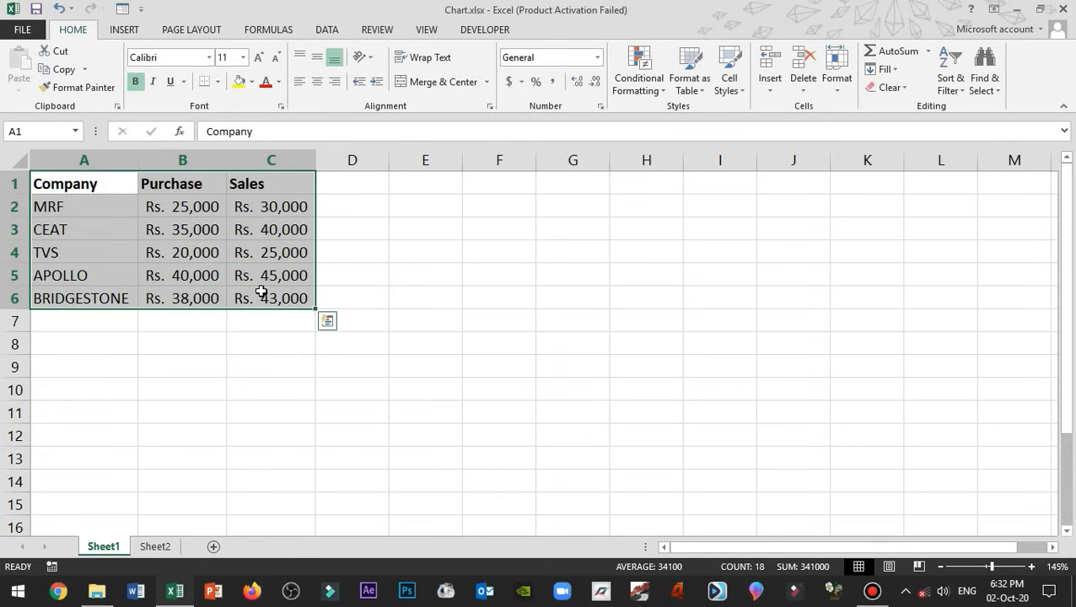
pyautogui.hotkey('alt', 'F1')
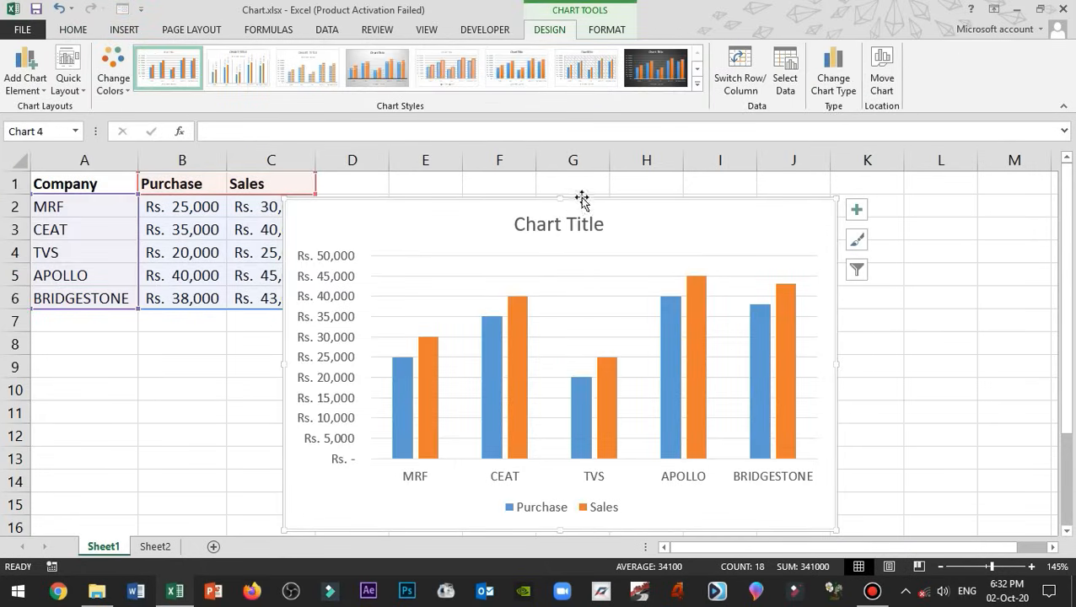
pyautogui.moveTo(593, 202); pyautogui.dragTo(666, 198)
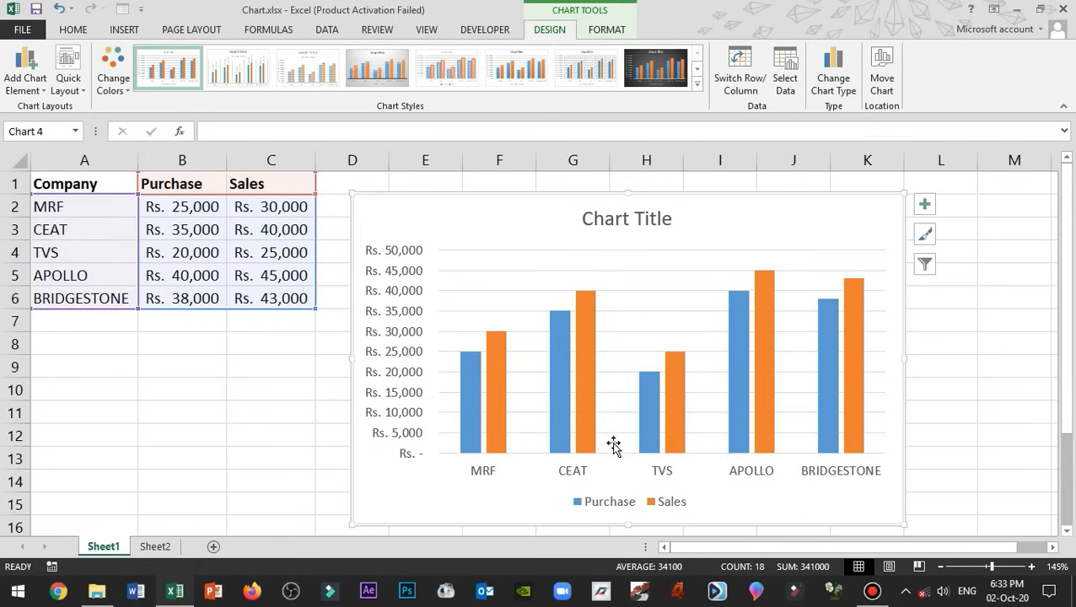
# Review the formatting options of the Sales series, chart title, axes and legend, and the list of available chart elements.
pyautogui.doubleClick(590, 330)
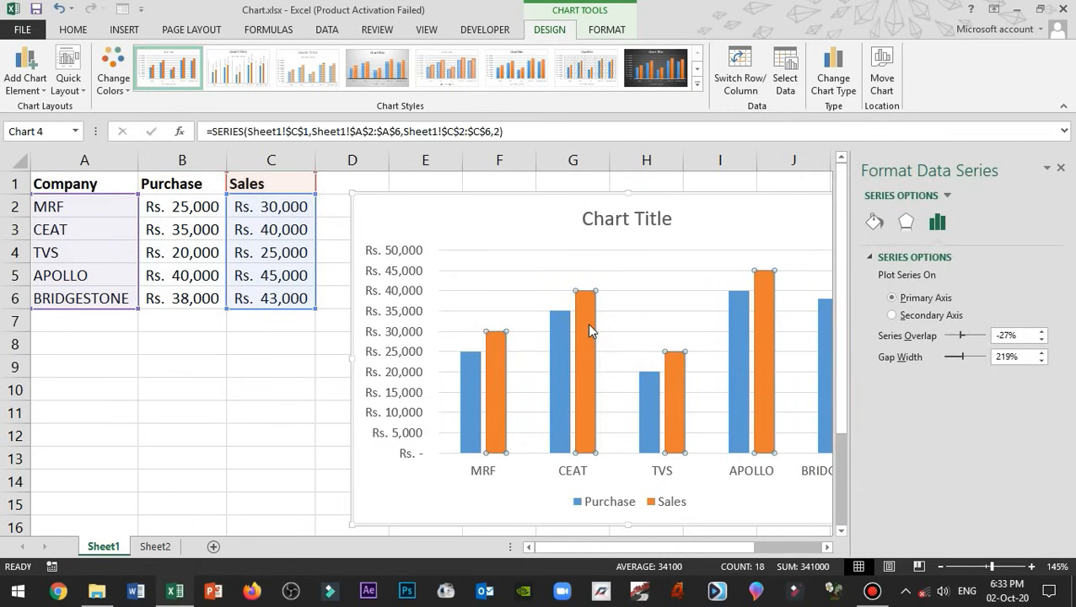
pyautogui.click(661, 219)
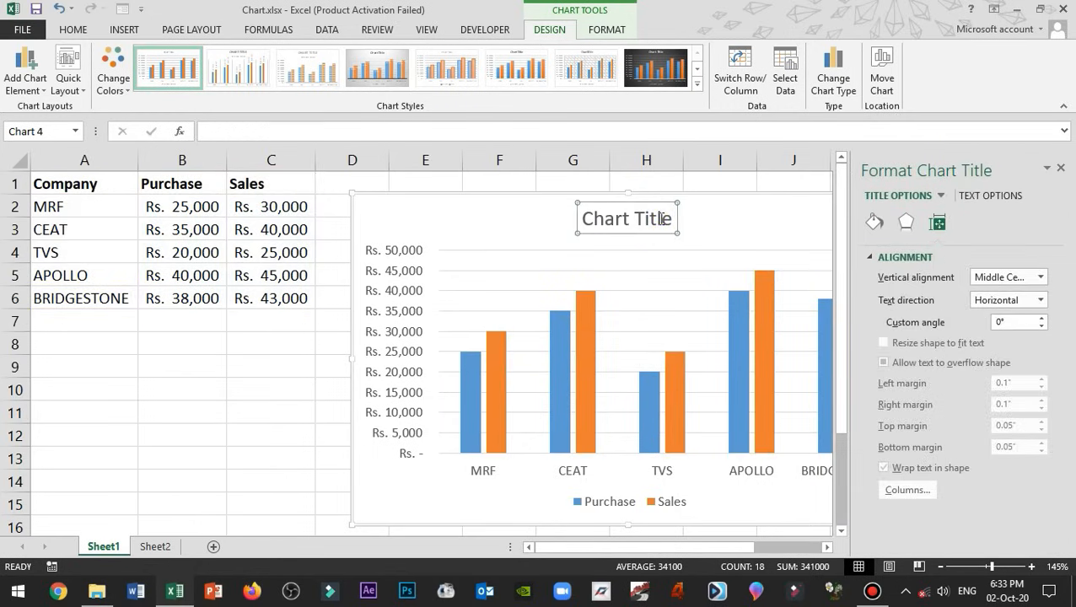
pyautogui.click(387, 295)
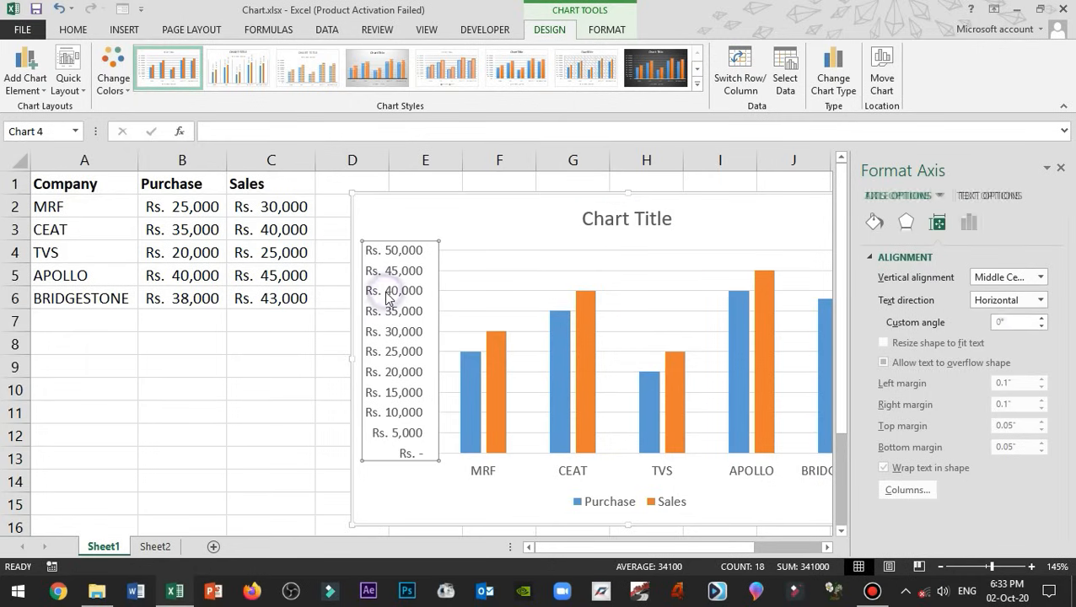
pyautogui.click(613, 511)
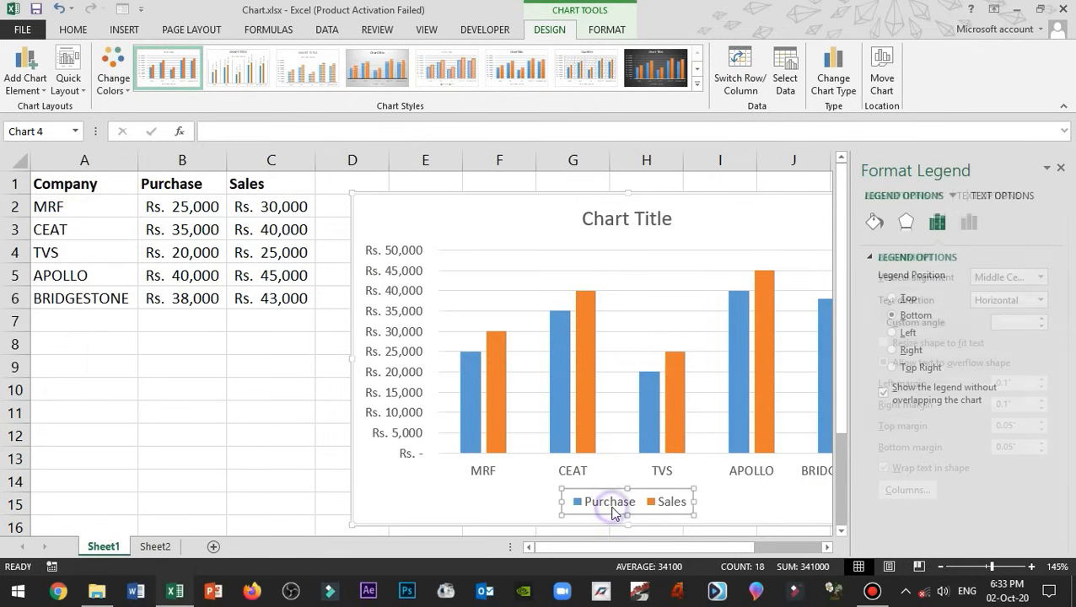
pyautogui.click(580, 375)
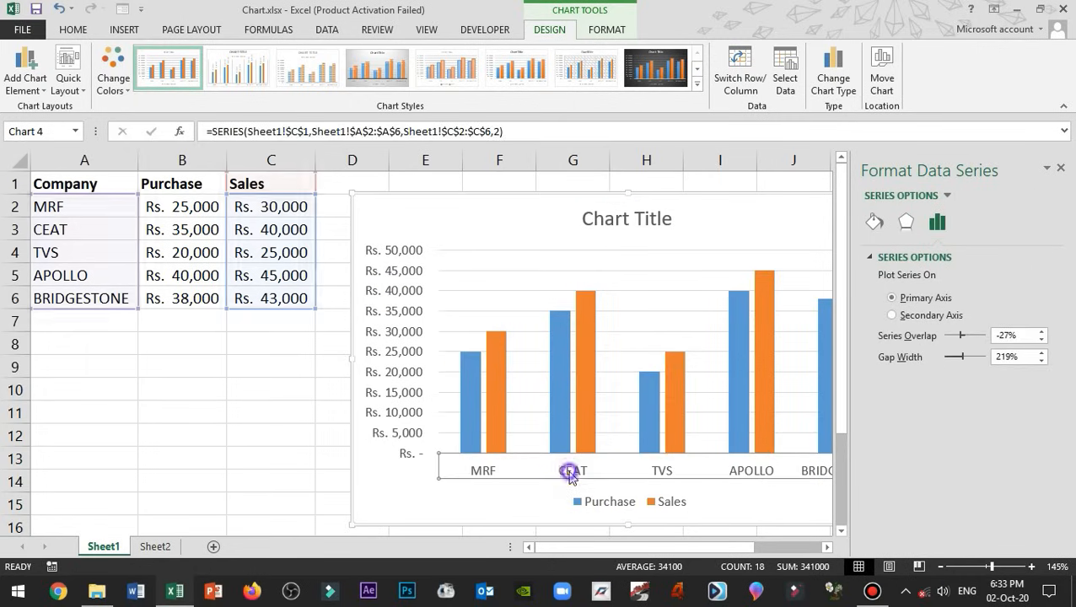
pyautogui.click(570, 474)
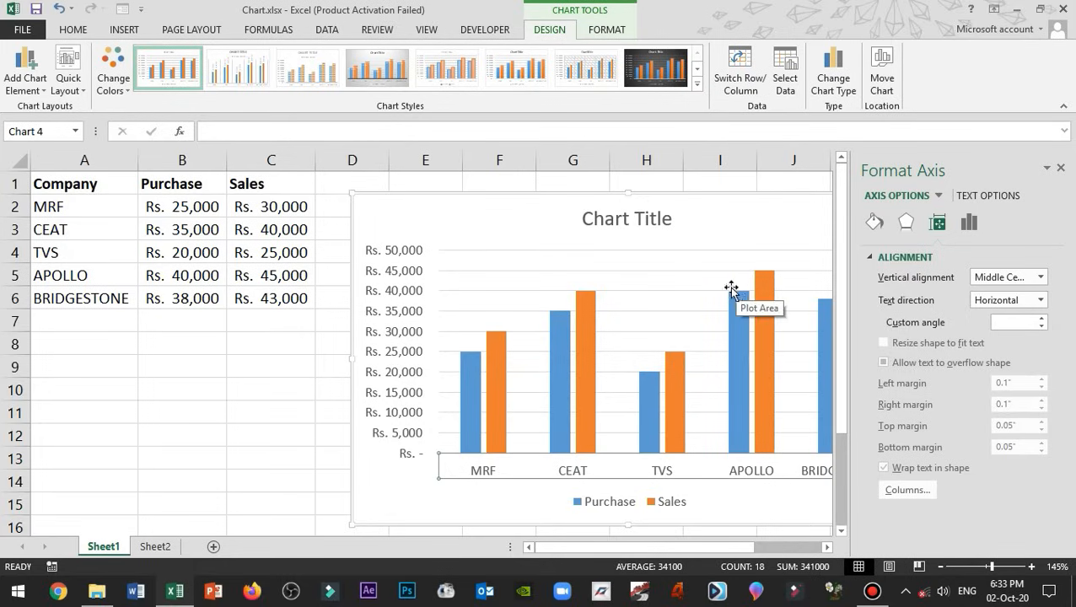
pyautogui.click(1061, 170)
pyautogui.click(881, 210)
pyautogui.click(922, 205)
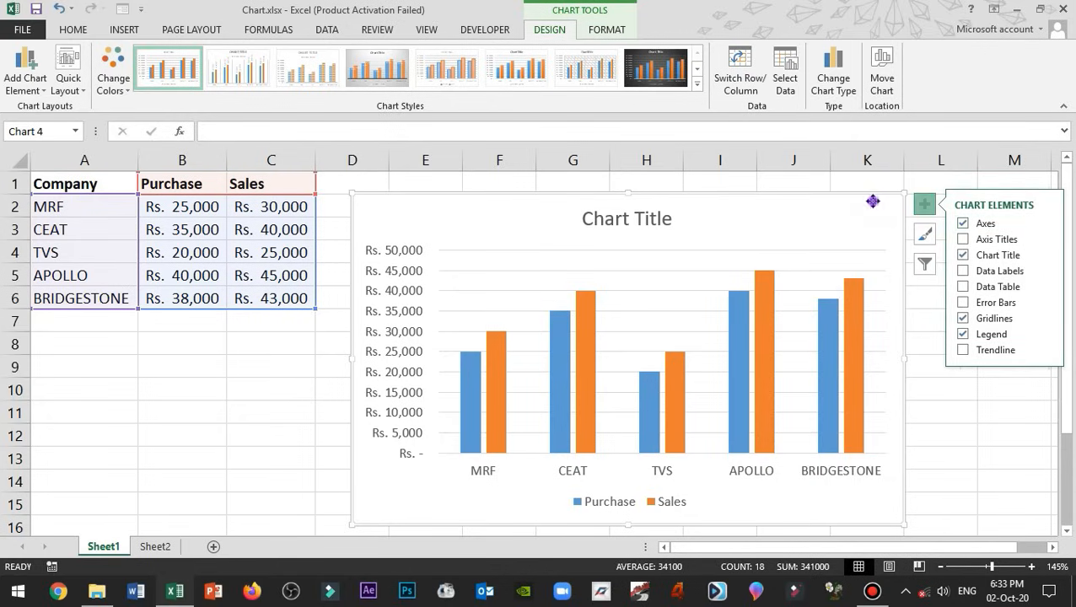
pyautogui.click(924, 205)
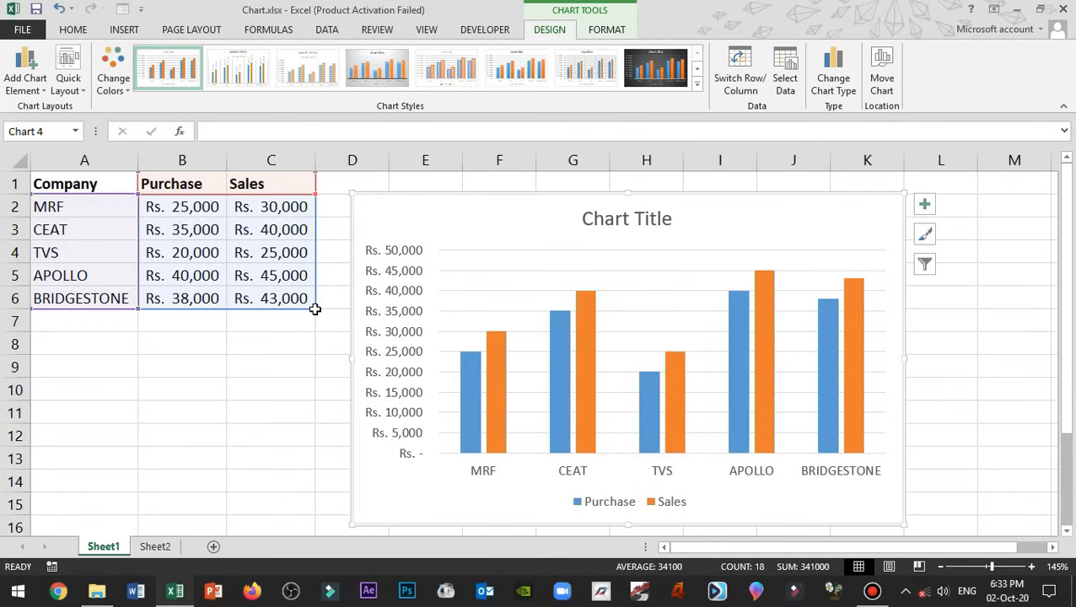
# Shrink the chart's data range to the Purchase column and extend it back to include the Sales column.
pyautogui.moveTo(312, 311); pyautogui.dragTo(219, 315)
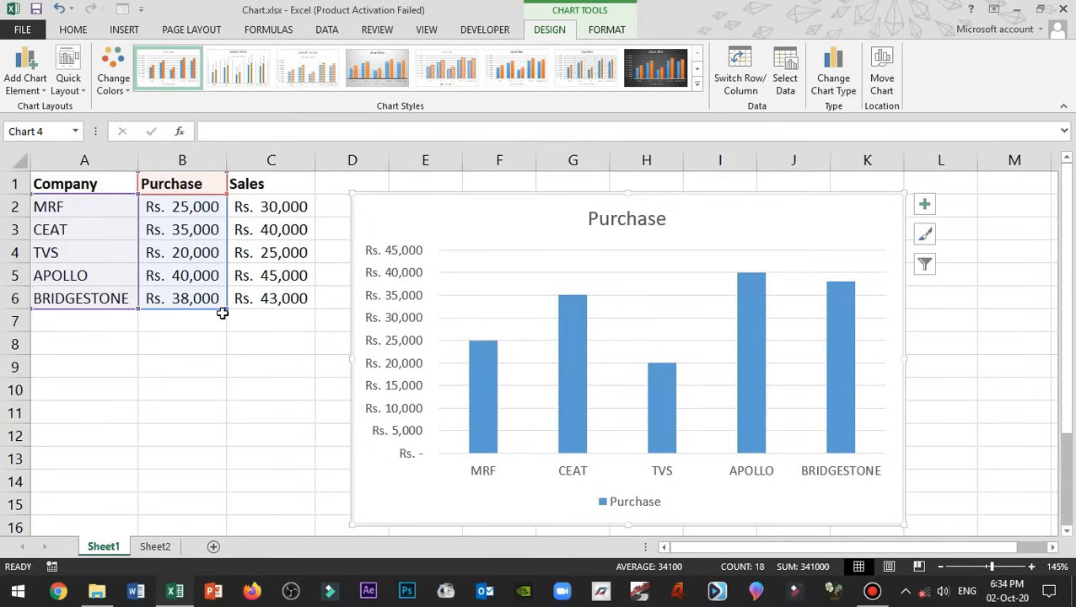
pyautogui.moveTo(225, 309); pyautogui.dragTo(285, 310)
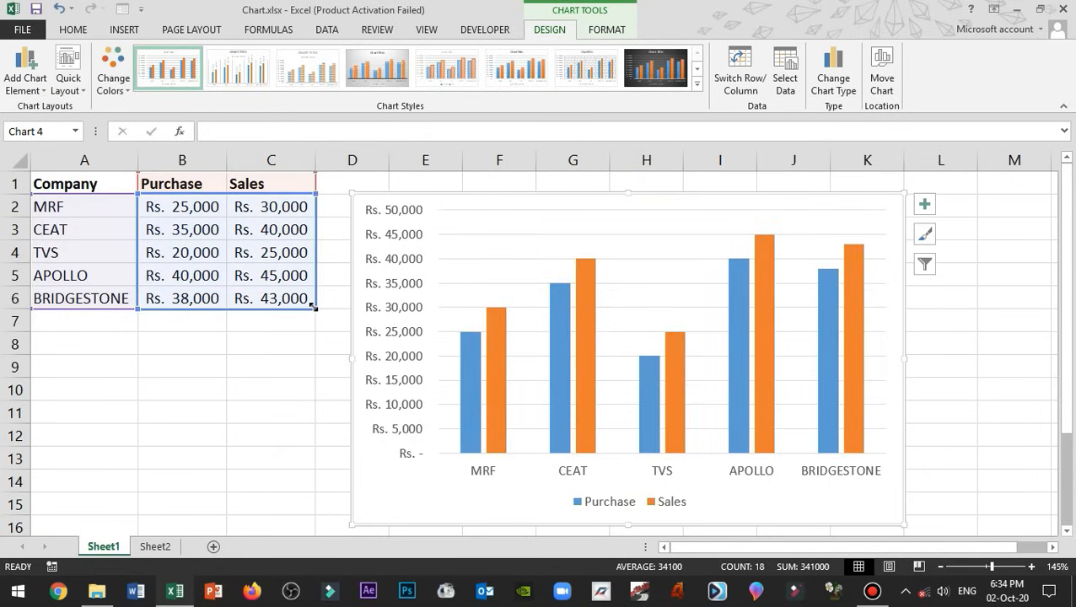
pyautogui.moveTo(314, 308); pyautogui.dragTo(282, 310)
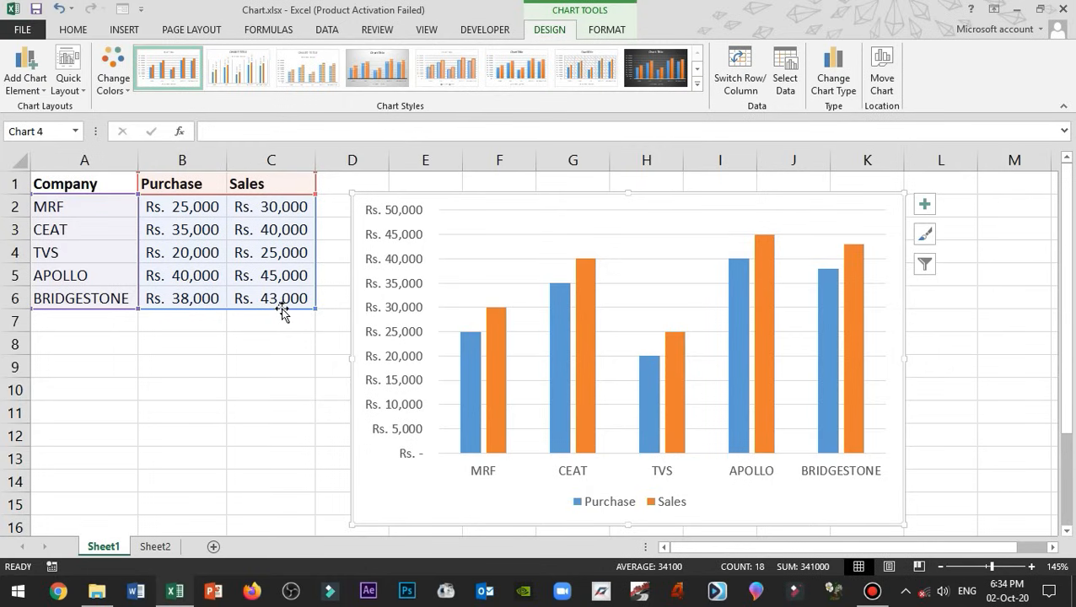
# Apply the chart style with the dark background to the clustered column chart.
pyautogui.click(677, 68)
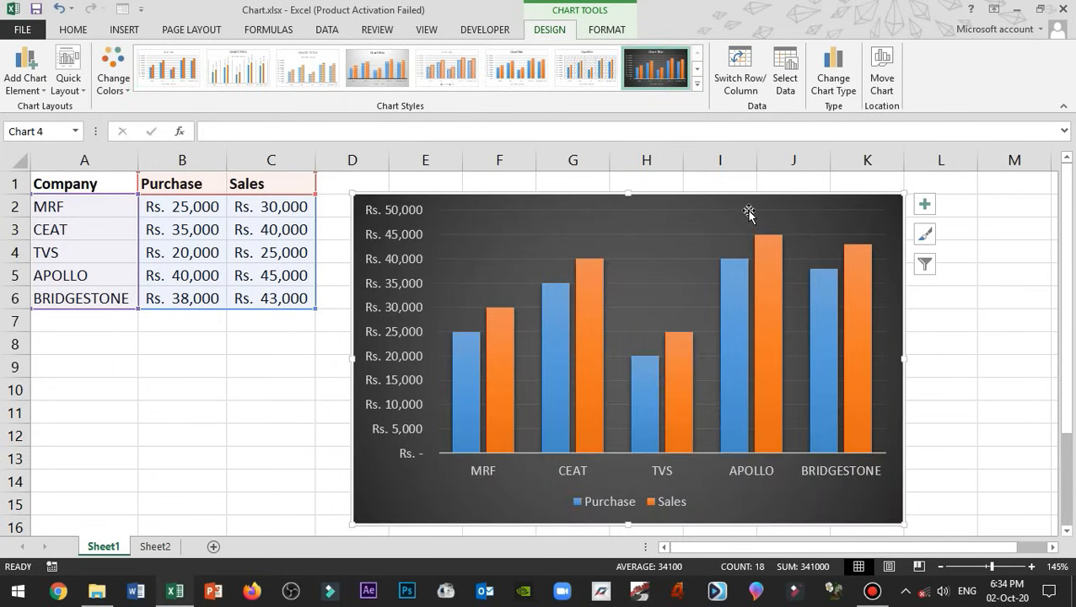